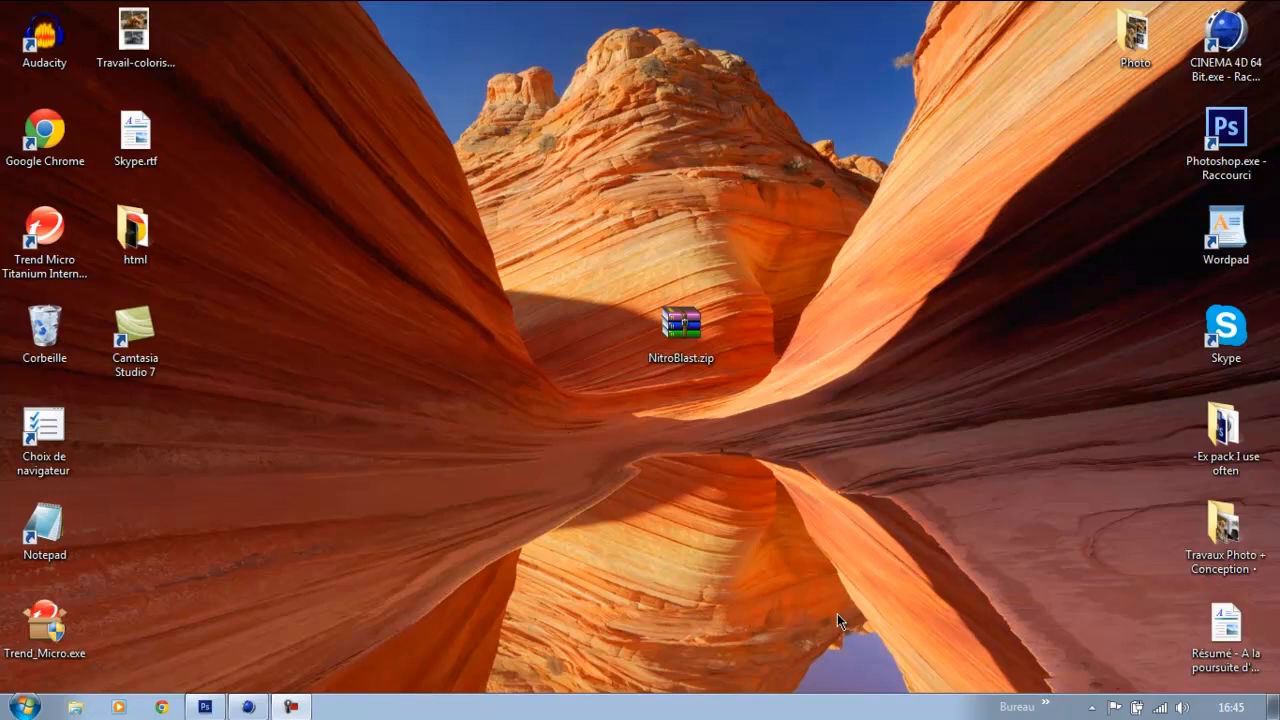
Open the NitroBlast.zip archive from the desktop and dismiss the WinRAR licence reminder
left_click_drag(608, 263, 779, 365)
left_click(785, 374)
left_click(686, 321)
double_click(686, 321)
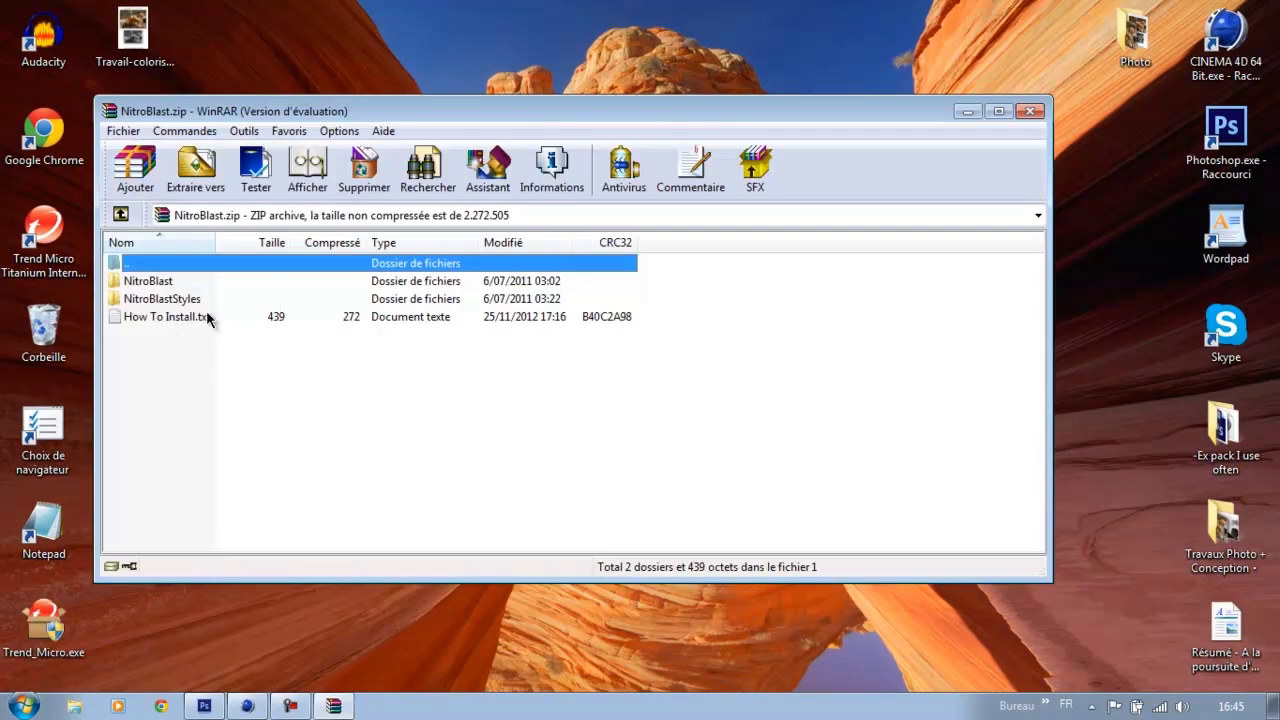
left_click(710, 350)
Browse in Explorer to Documents > Cinema 4D R12 > plugins
left_click(74, 706)
mouse_move(517, 446)
left_click(537, 448)
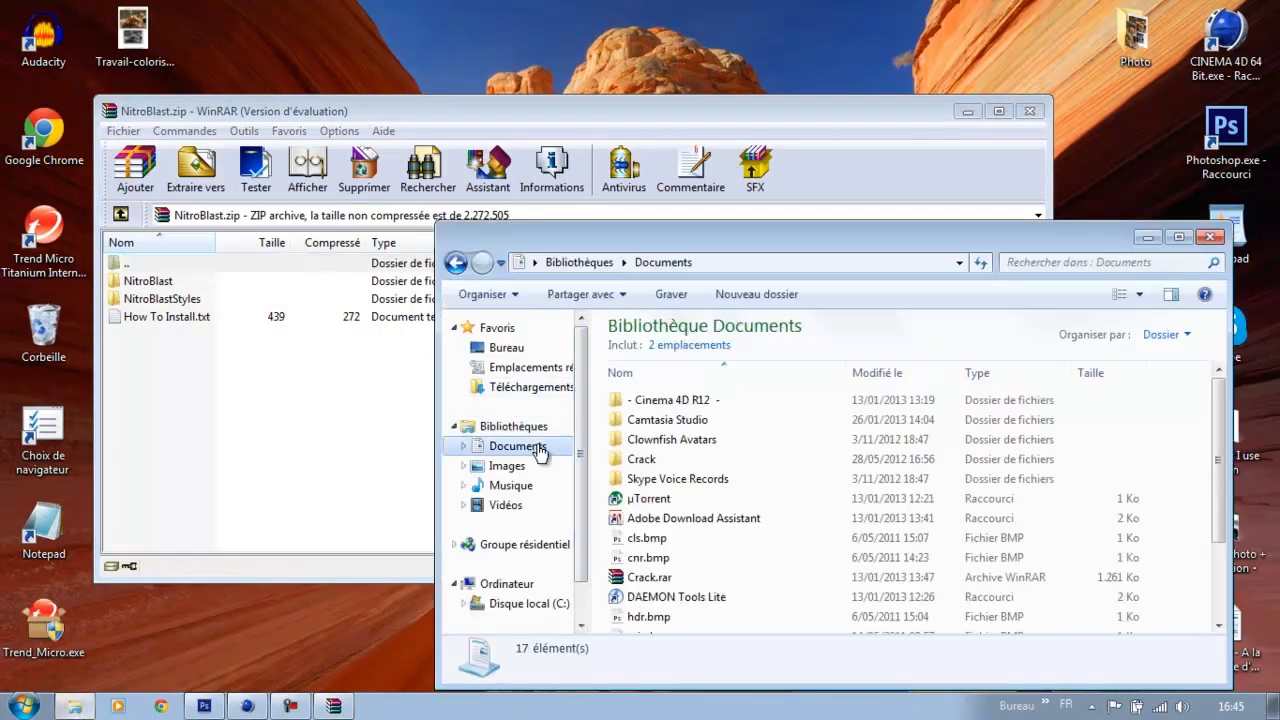
left_click(675, 407)
double_click(676, 412)
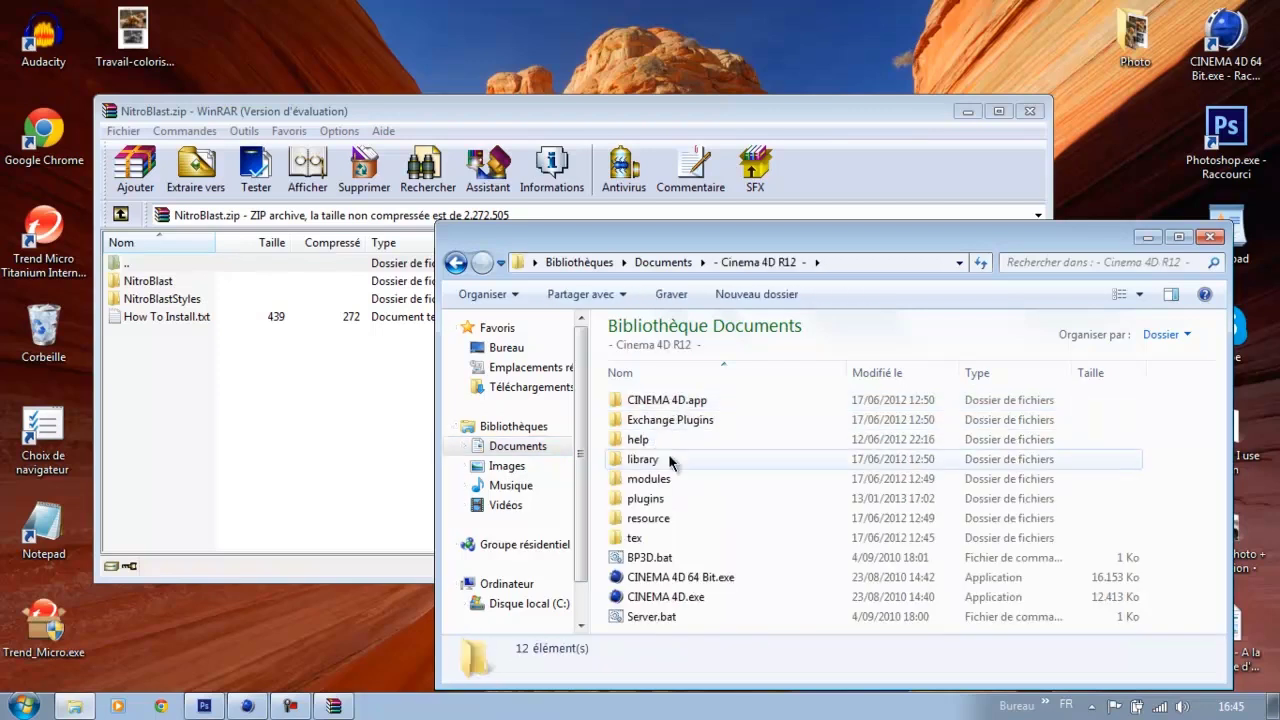
double_click(672, 500)
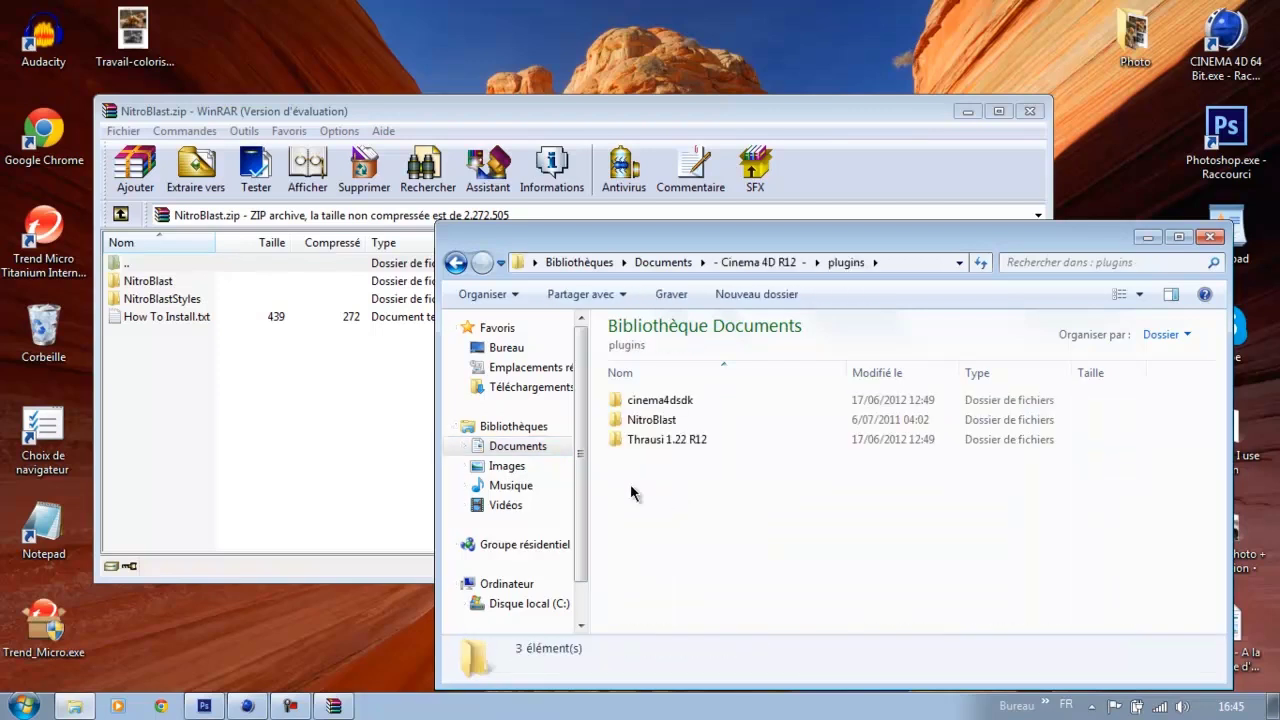
Close the NitroBlast archive window and return to CINEMA 4D
left_click(150, 283)
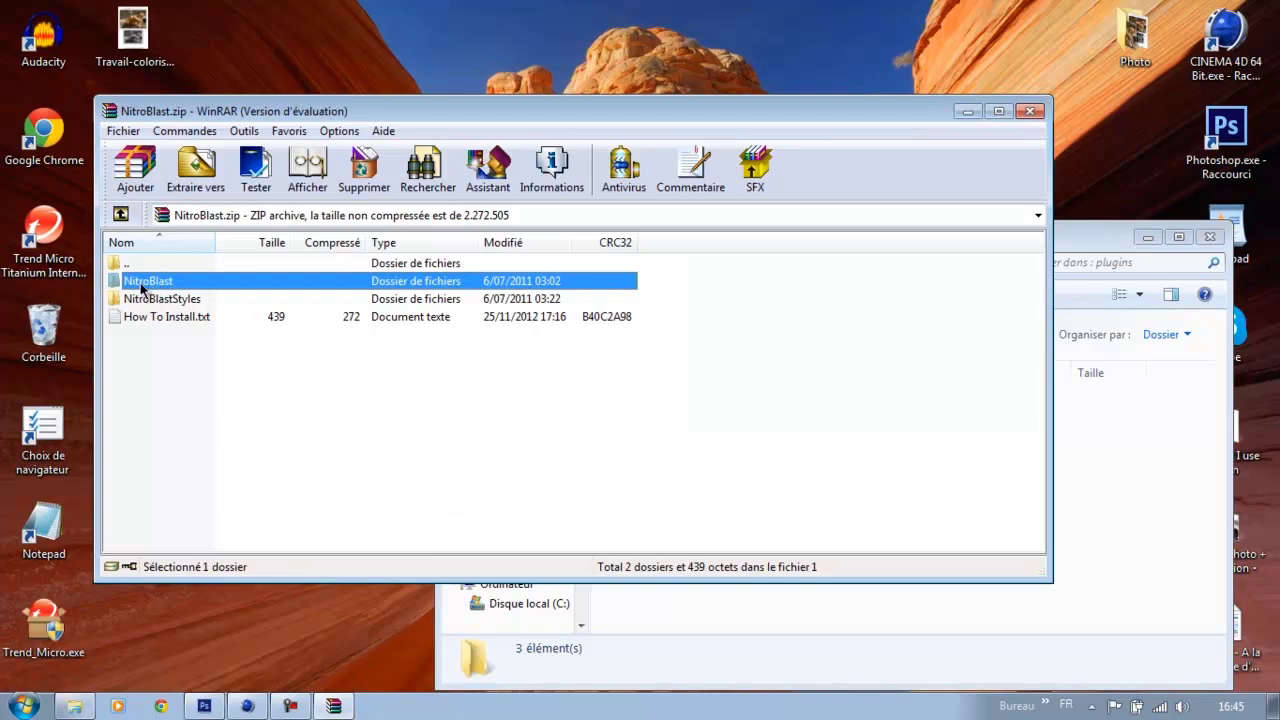
left_click(1072, 492)
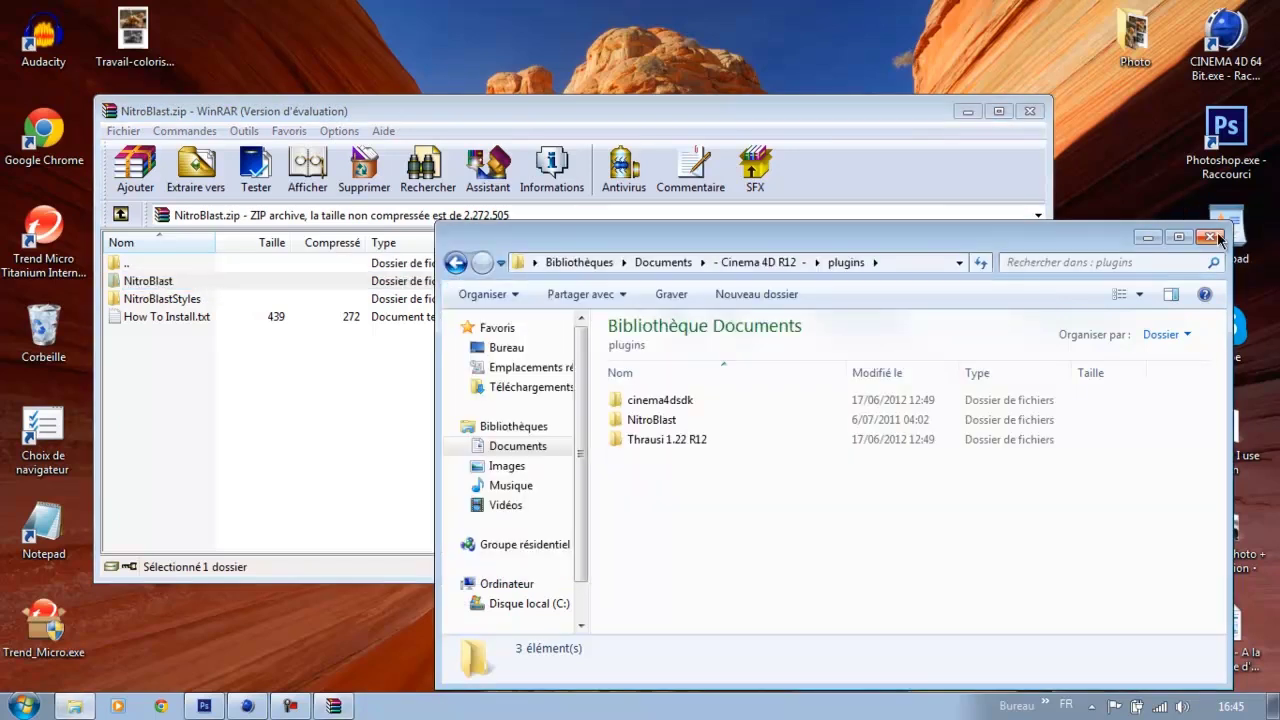
left_click(1035, 111)
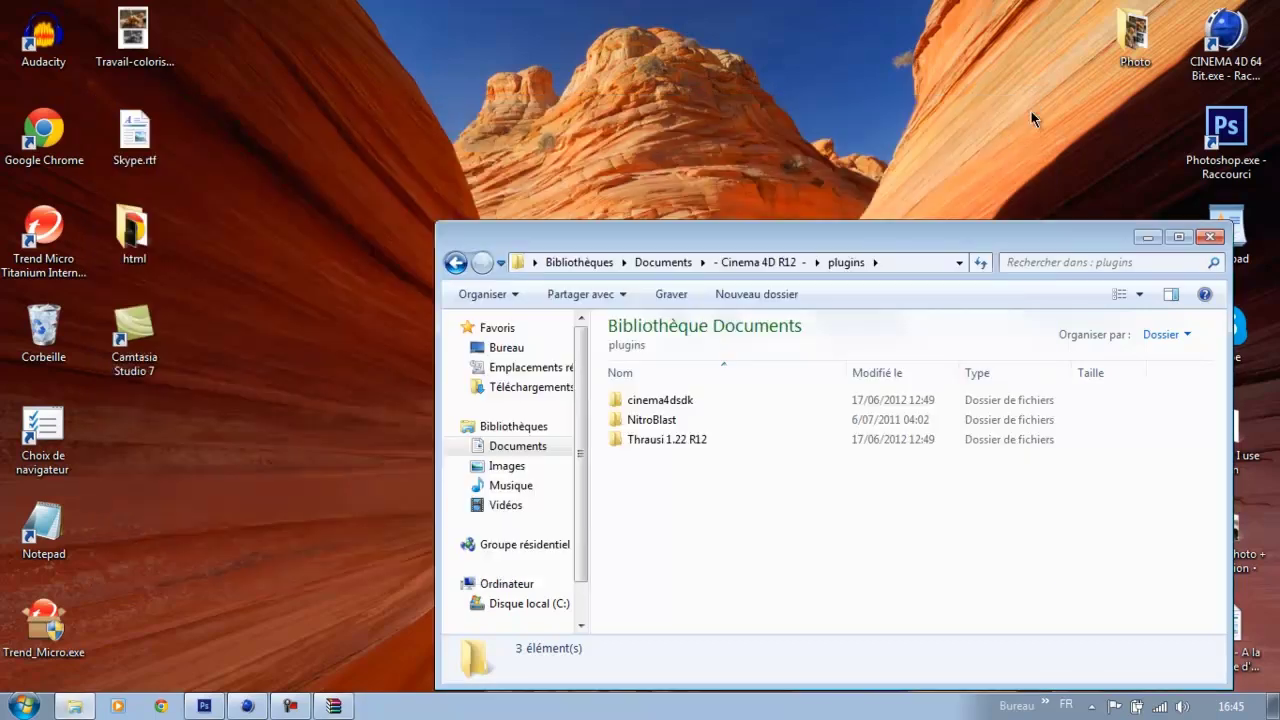
left_click(247, 706)
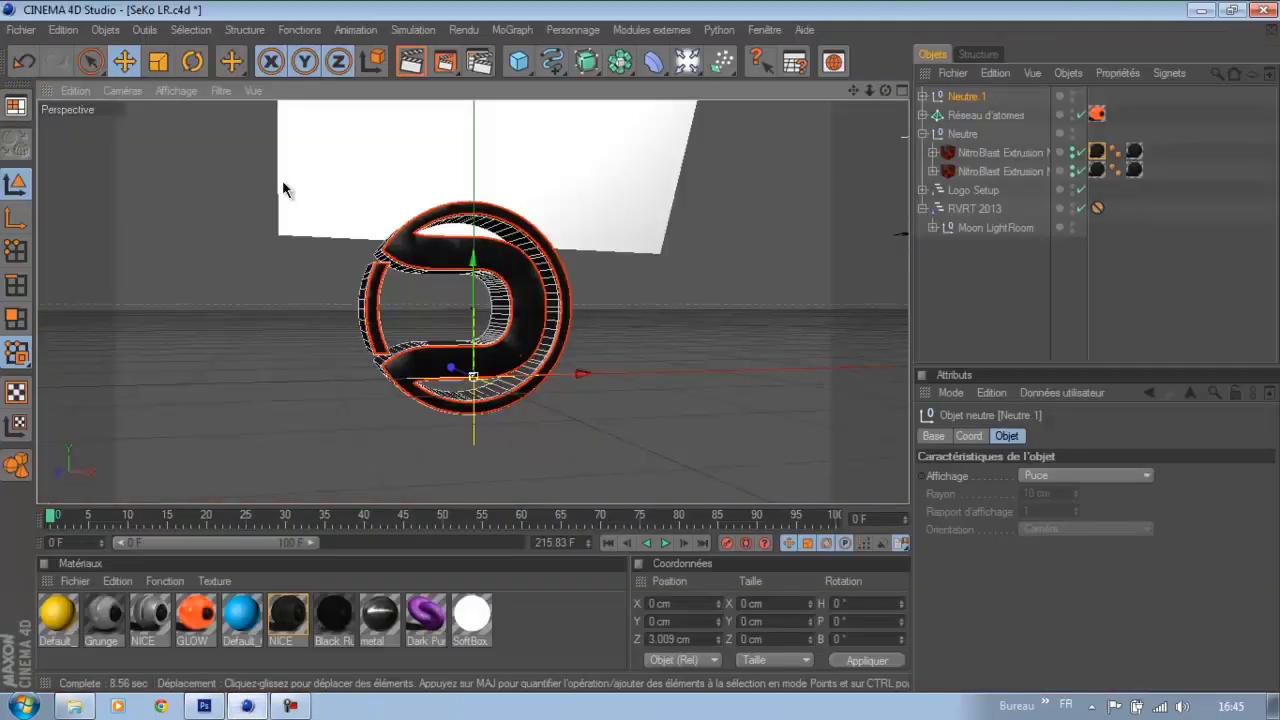
Open Préférences générales from the Edition menu, then its 'Ouvrir dossier des préférences' folder
left_click(64, 30)
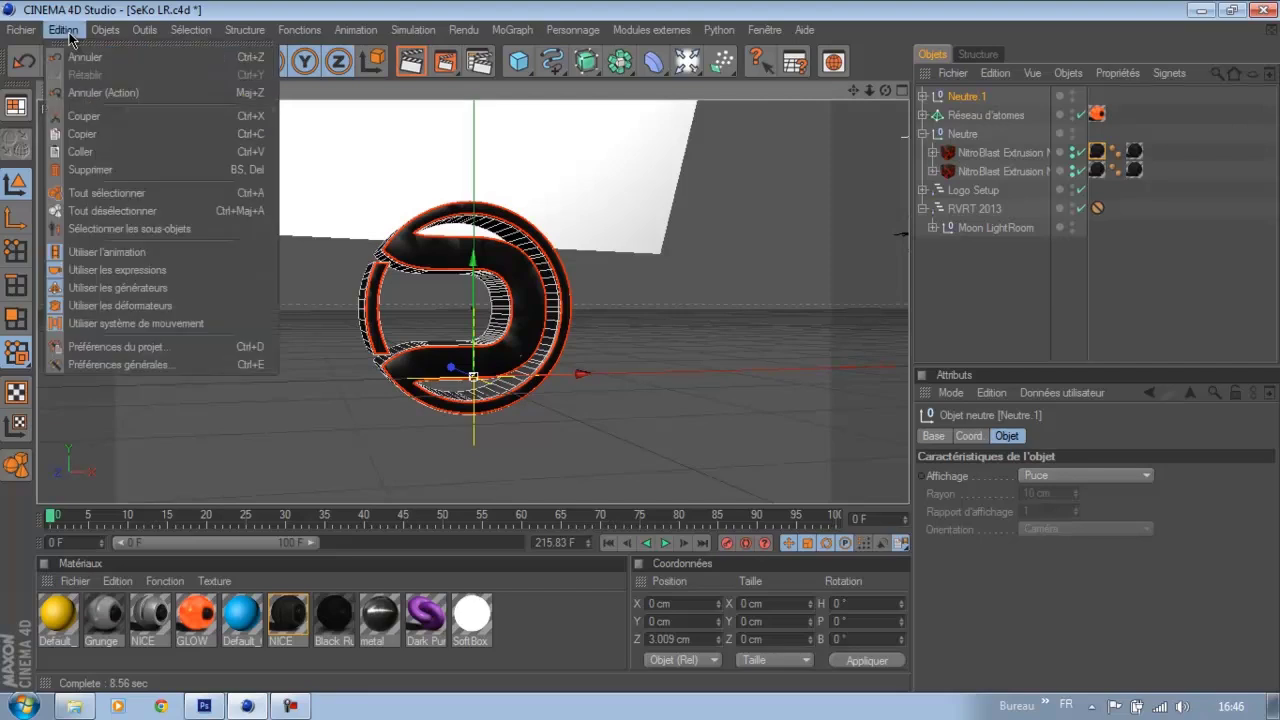
left_click(161, 367)
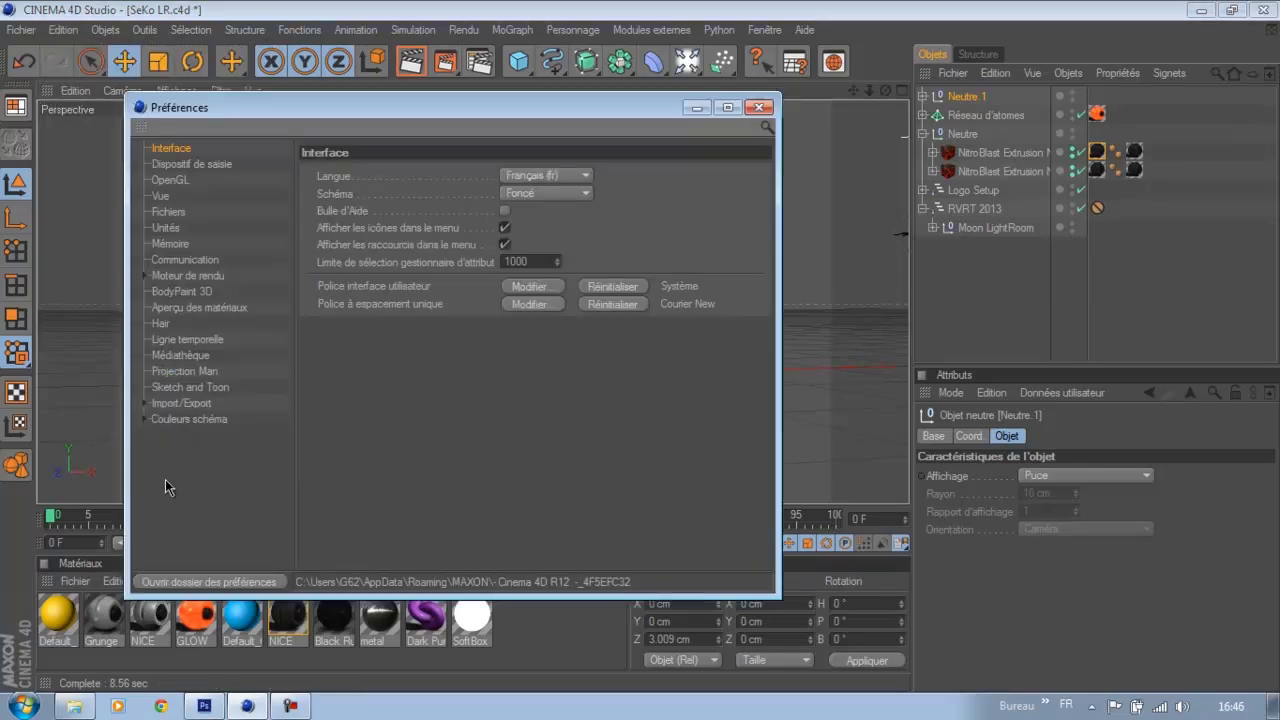
left_click(237, 583)
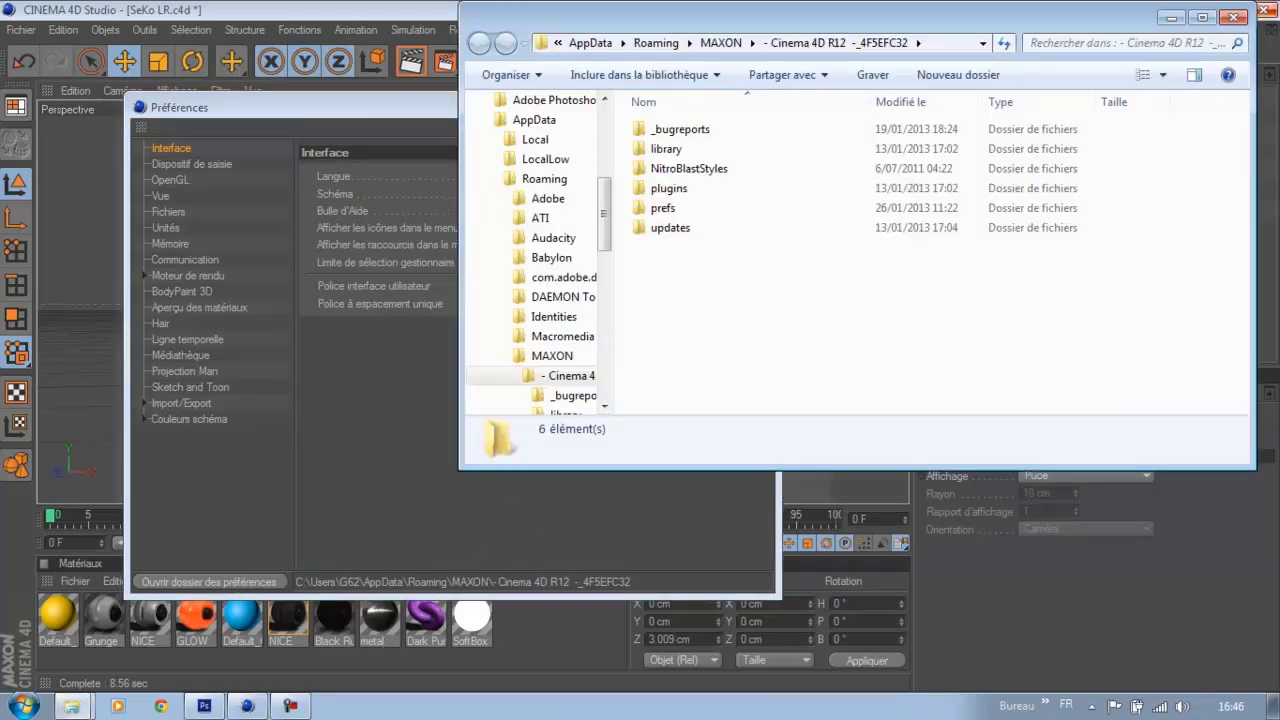
Minimize CINEMA 4D, close the plugins folder window and position the preferences folder window
left_click_drag(1112, 28, 1048, 98)
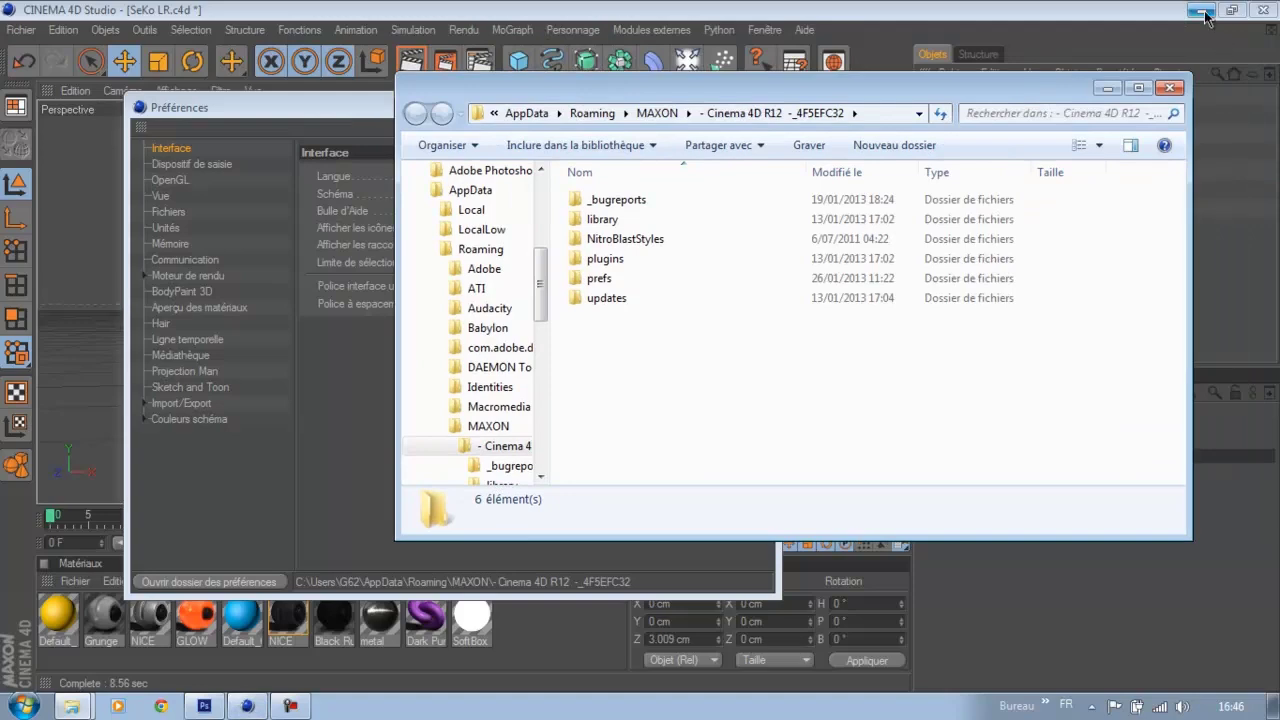
left_click(1203, 11)
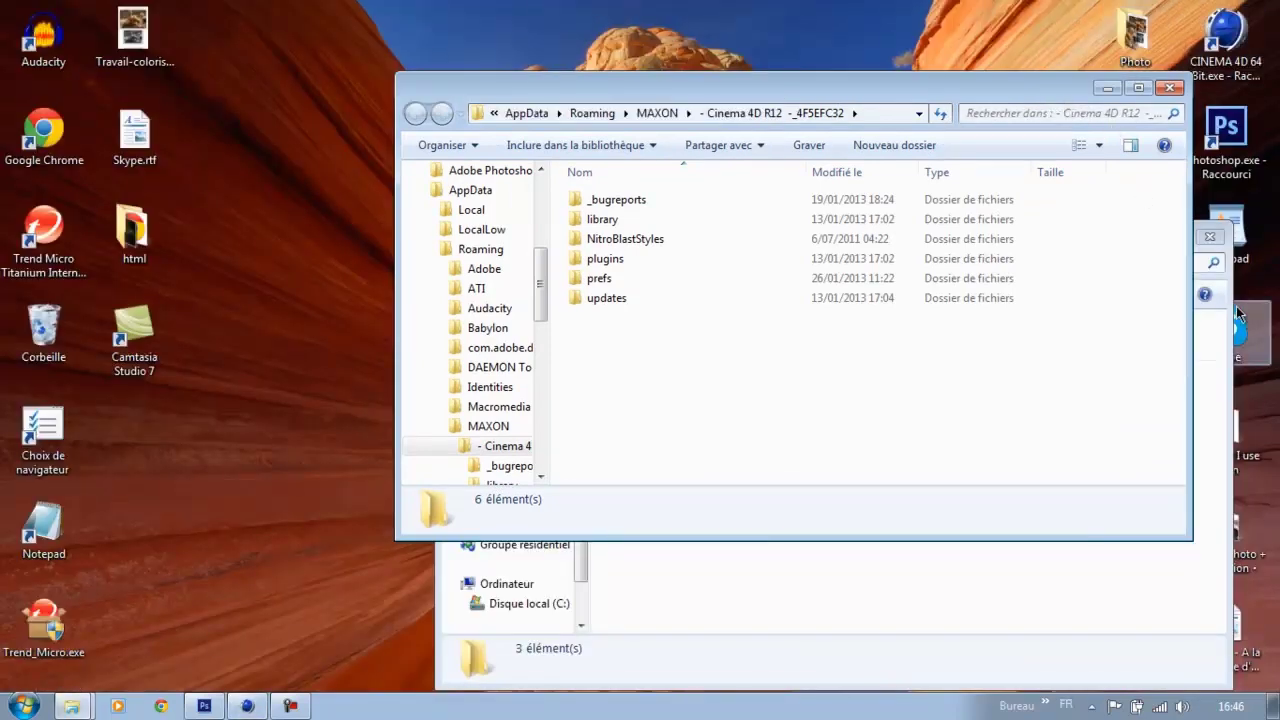
left_click(1226, 276)
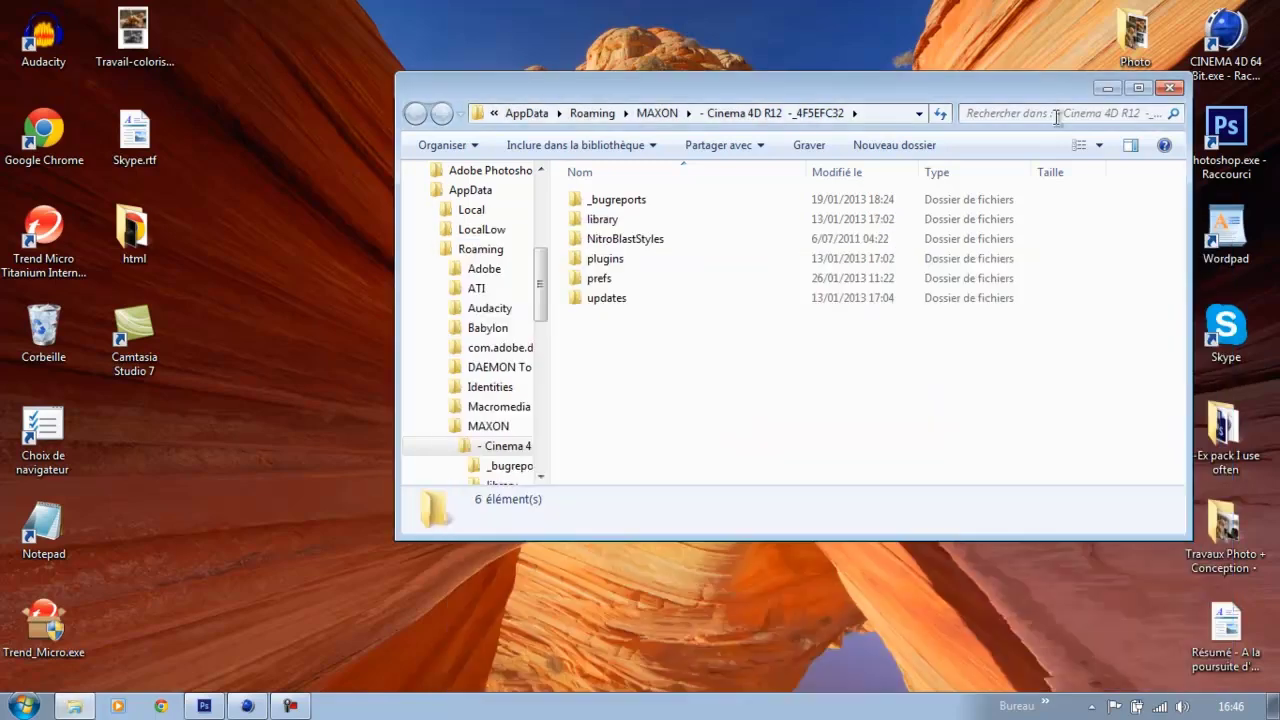
left_click(1210, 237)
mouse_move(1040, 91)
left_mouse_down()
mouse_move(872, 239)
mouse_move(783, 389)
left_mouse_up()
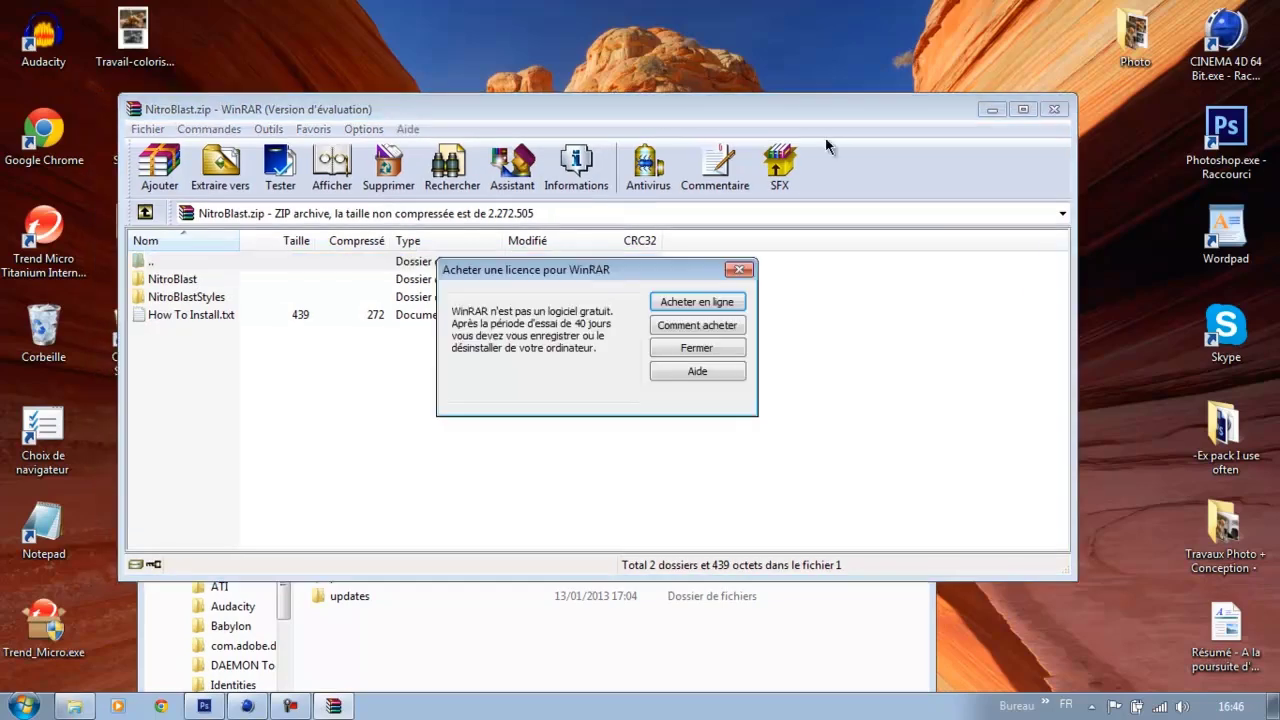
Copy NitroBlastStyles from the archive into the preferences folder, answering Non to keep the existing folder
left_click(710, 348)
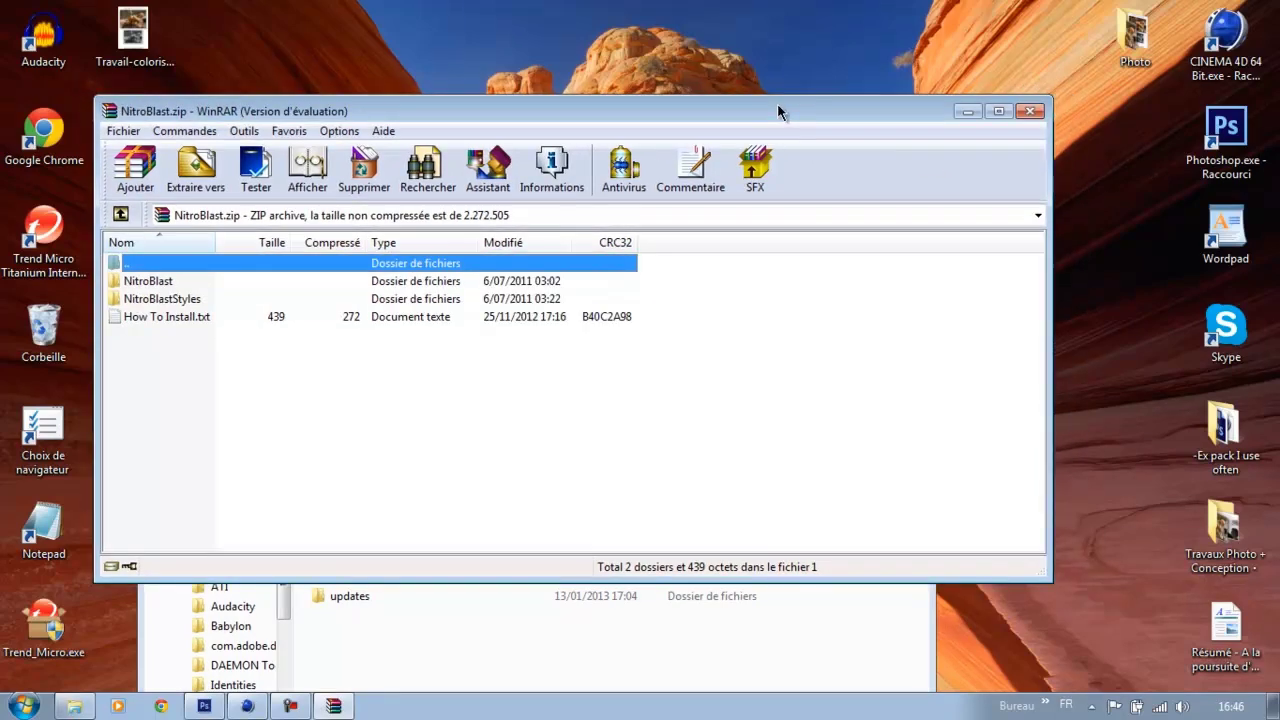
left_click_drag(785, 114, 1047, 61)
mouse_move(447, 241)
left_mouse_down()
mouse_move(426, 667)
mouse_move(425, 654)
left_mouse_up()
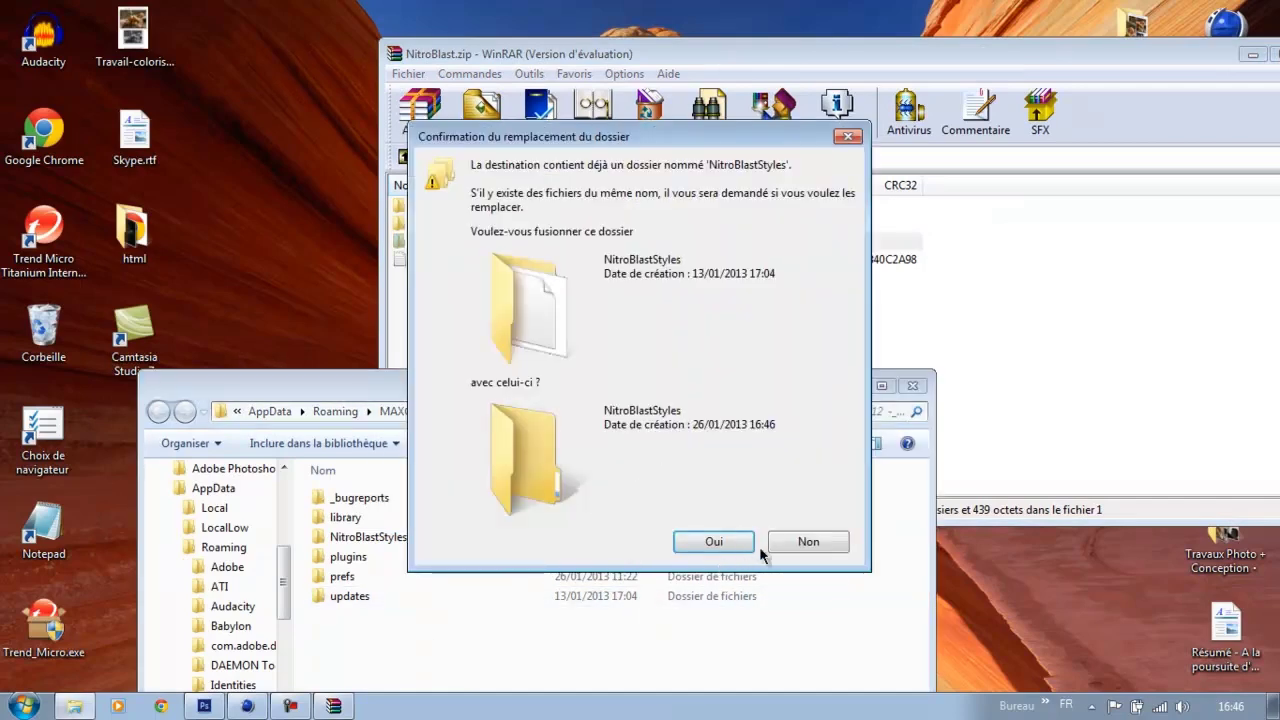
left_click(835, 542)
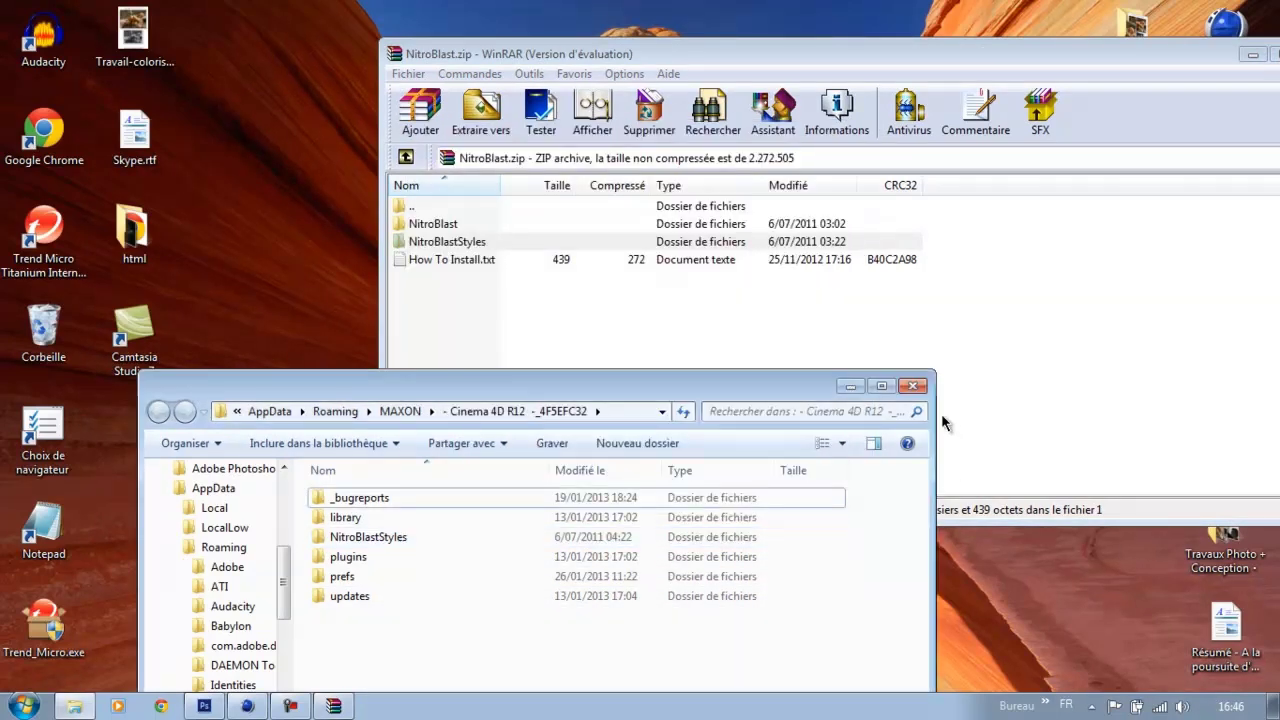
Close the preferences folder and archive windows and return to CINEMA 4D
left_click(912, 386)
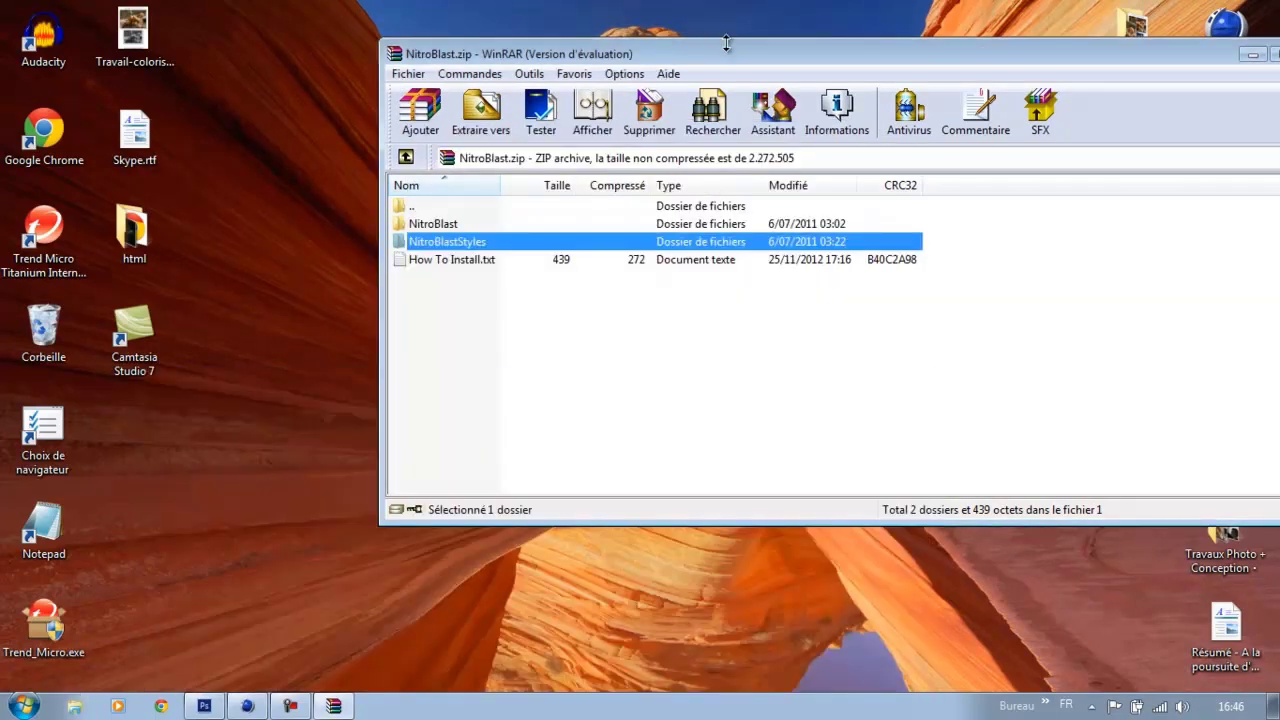
left_click_drag(725, 56, 273, 212)
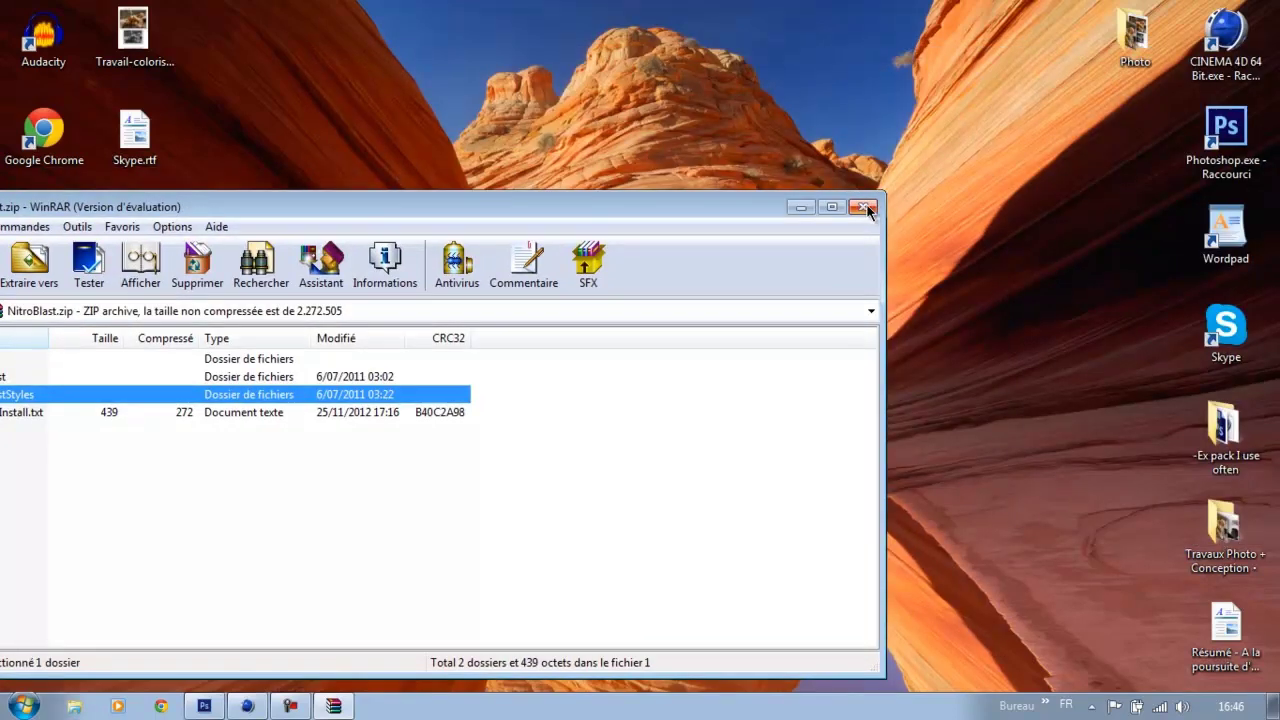
left_click(862, 206)
left_click(256, 708)
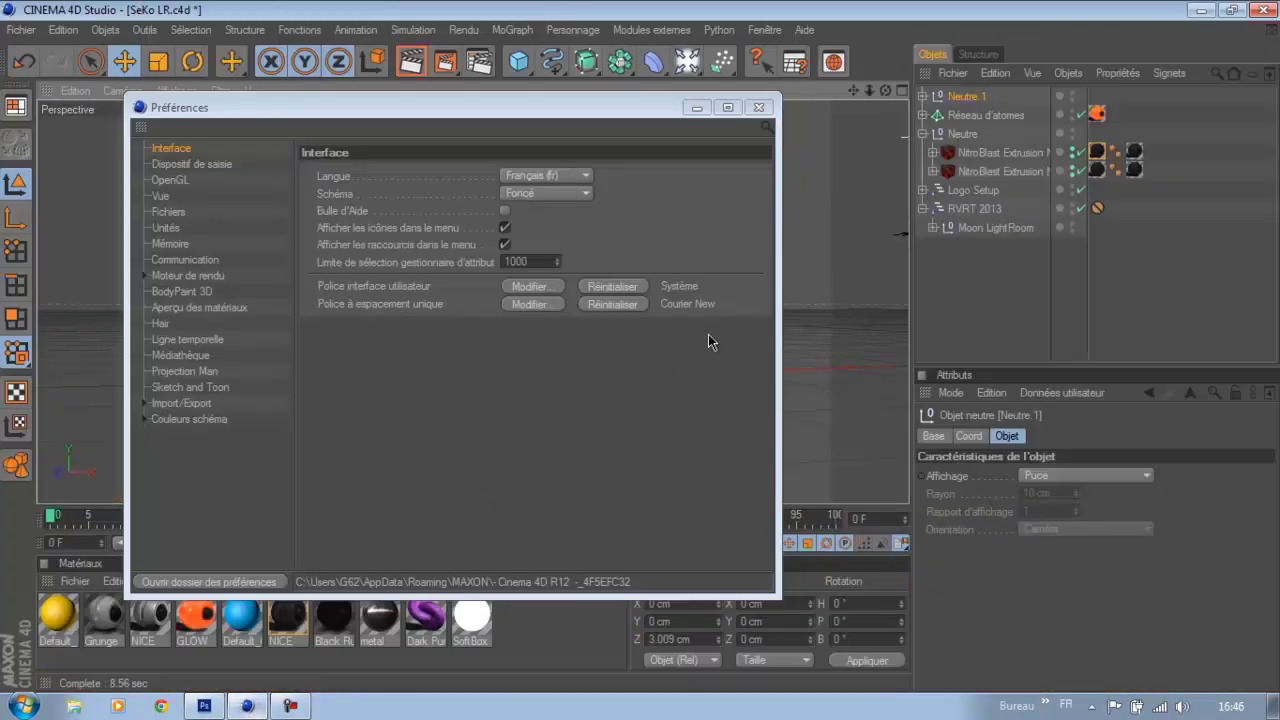
Close Preferences and delete the five old NitroBlast logo objects
left_click(759, 107)
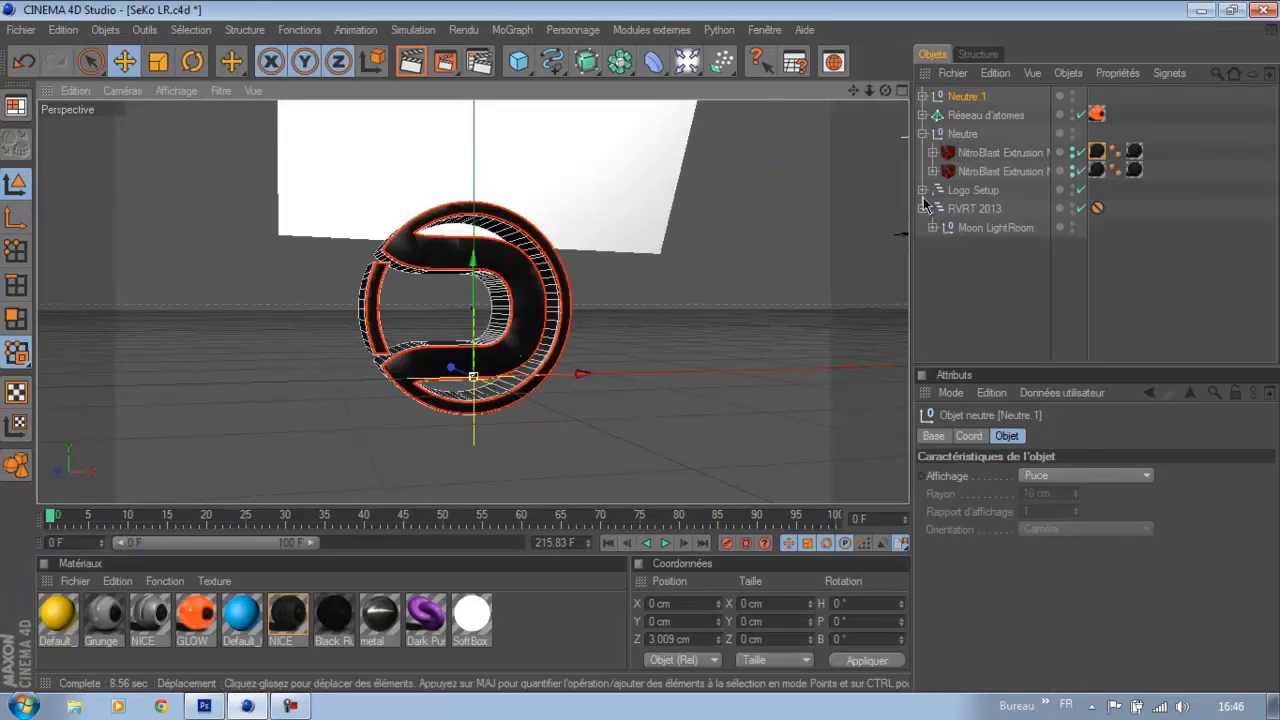
left_click(982, 172, "shift")
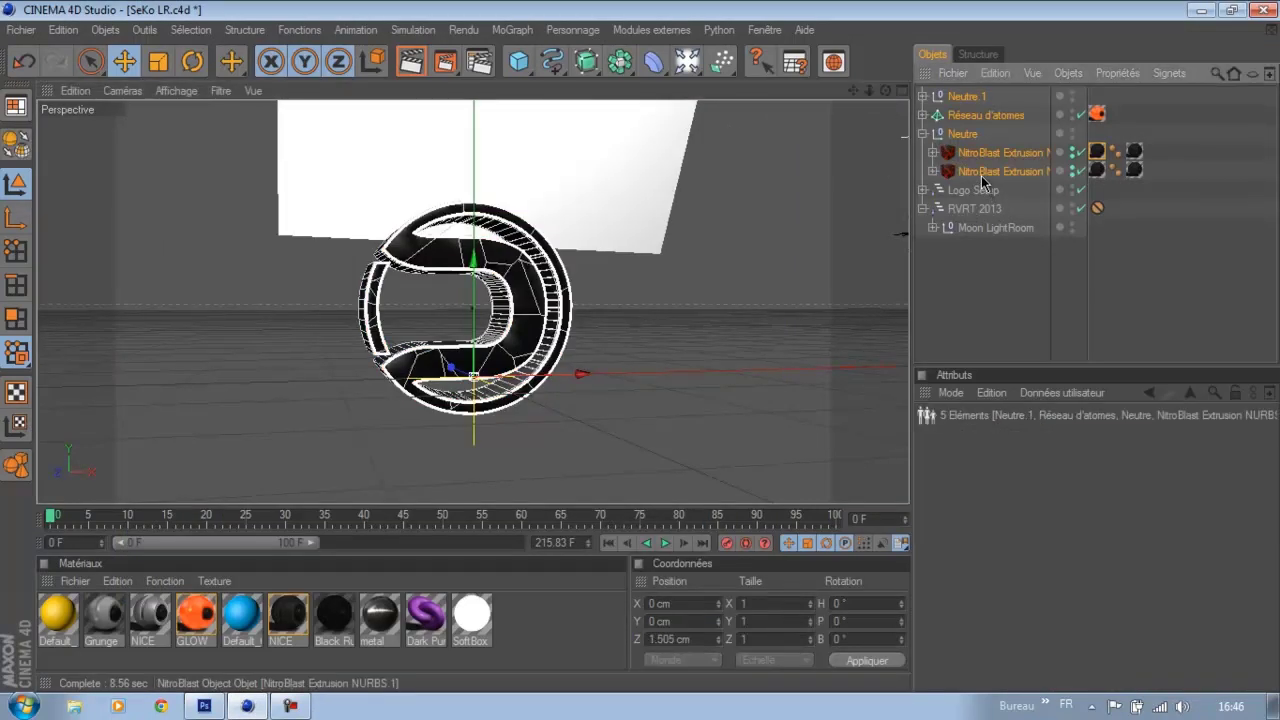
key("Delete")
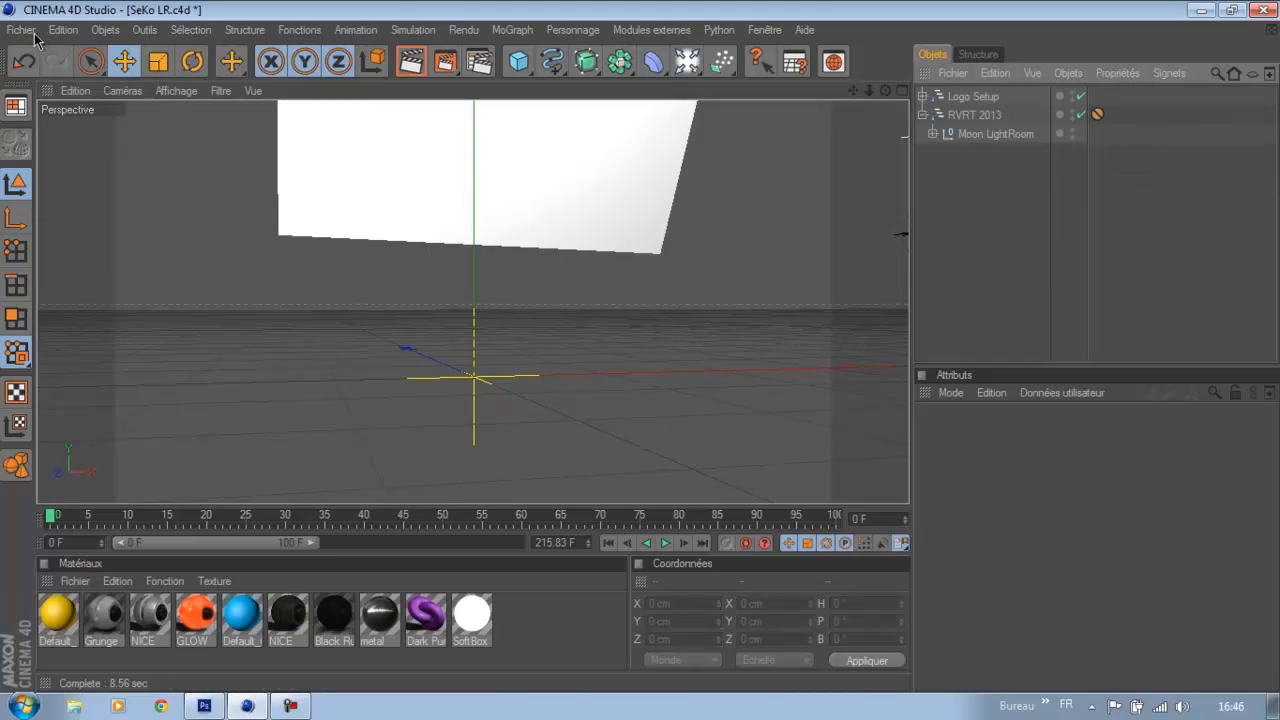
Open Dare.ai via Fichier > Ouvrir and accept the Illustrator import settings
left_click(20, 29)
left_click(60, 91)
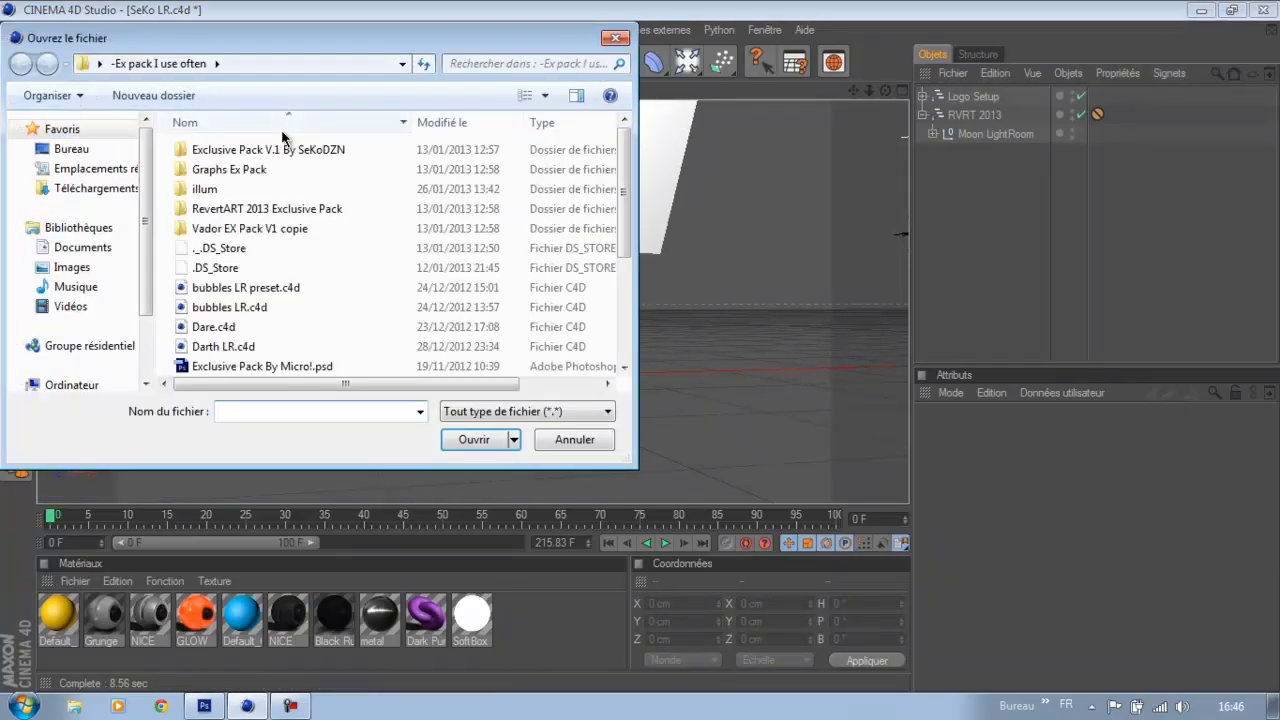
left_click(505, 62)
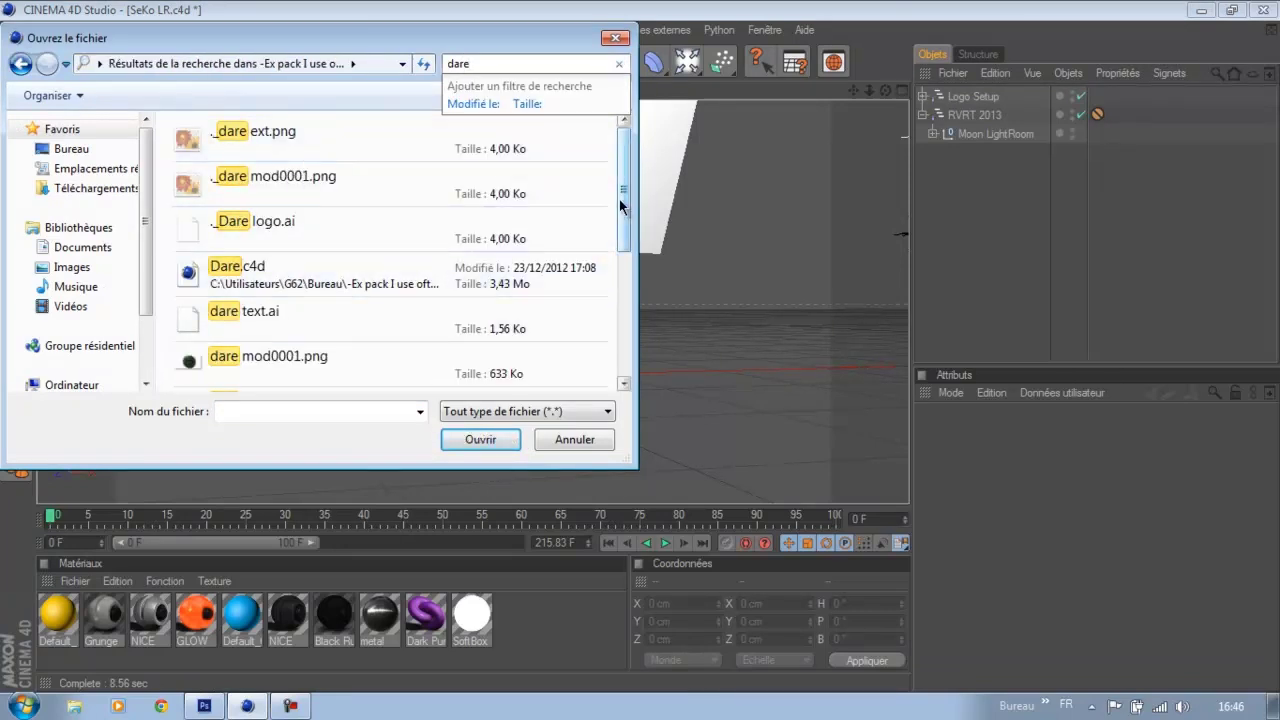
left_click_drag(619, 199, 621, 318)
double_click(274, 259)
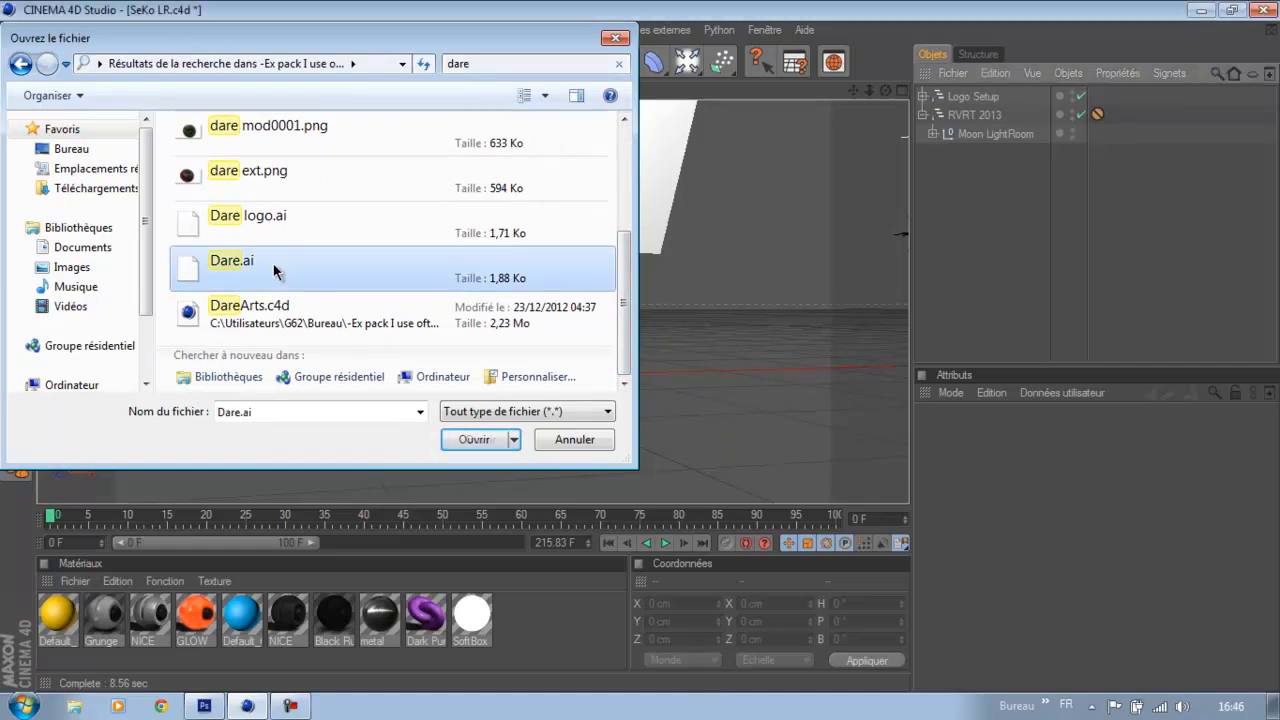
left_click(245, 429)
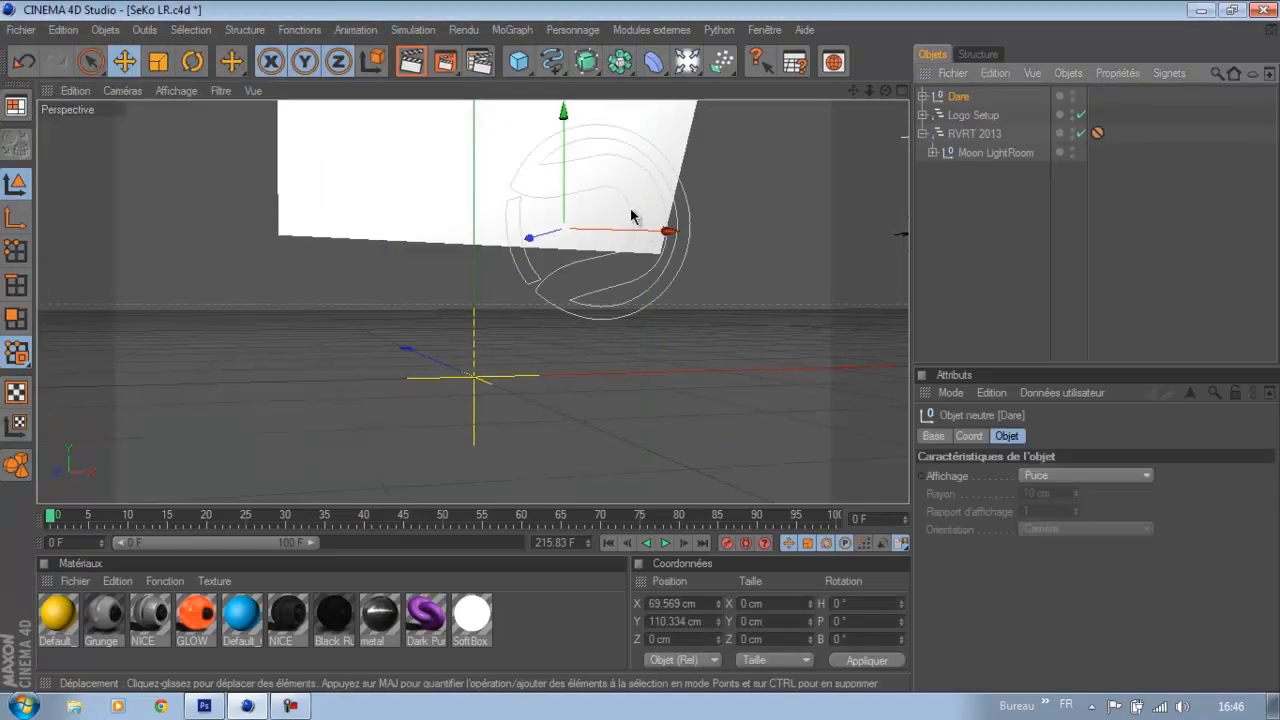
Add two Extrusion NURBS objects to the scene
left_click(1050, 181)
left_click(629, 66)
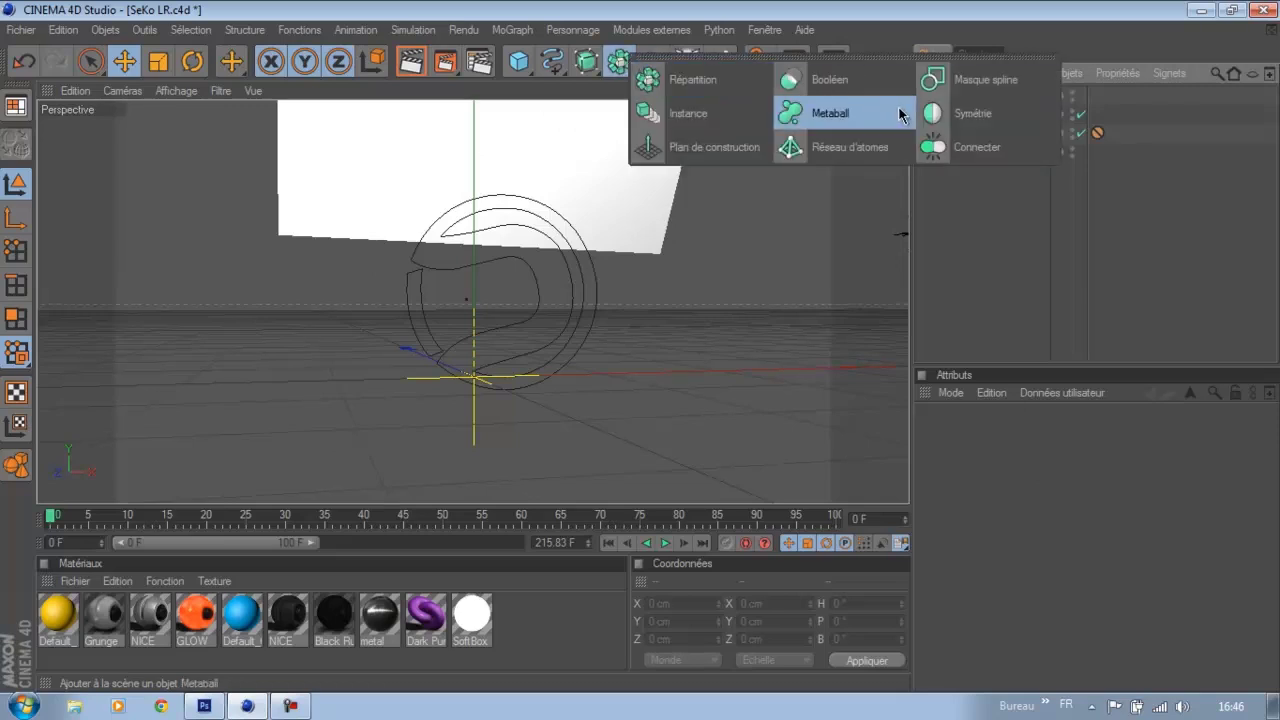
left_click(587, 62)
left_click(829, 80)
left_click(587, 62)
left_click(829, 80)
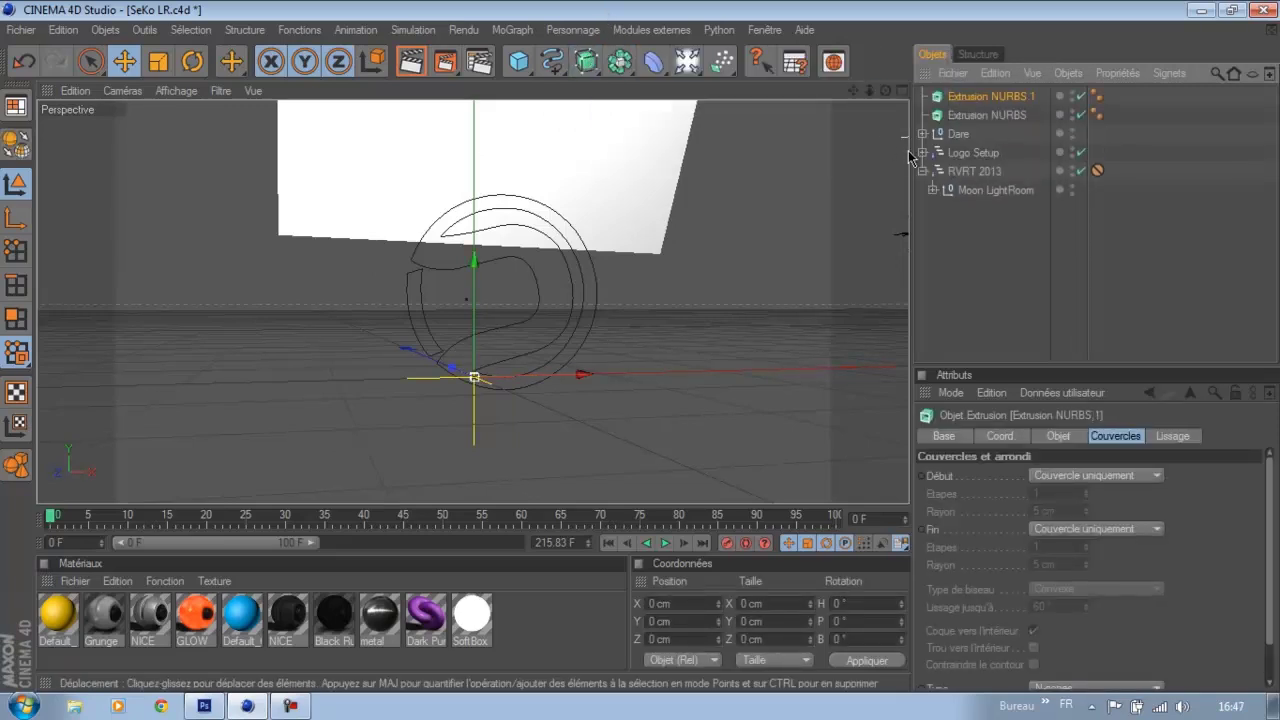
Put Tracé 1 in Extrusion NURBS 1 and Tracé 3 in Extrusion NURBS, then delete the Dare null
left_click(923, 134)
left_click(972, 153)
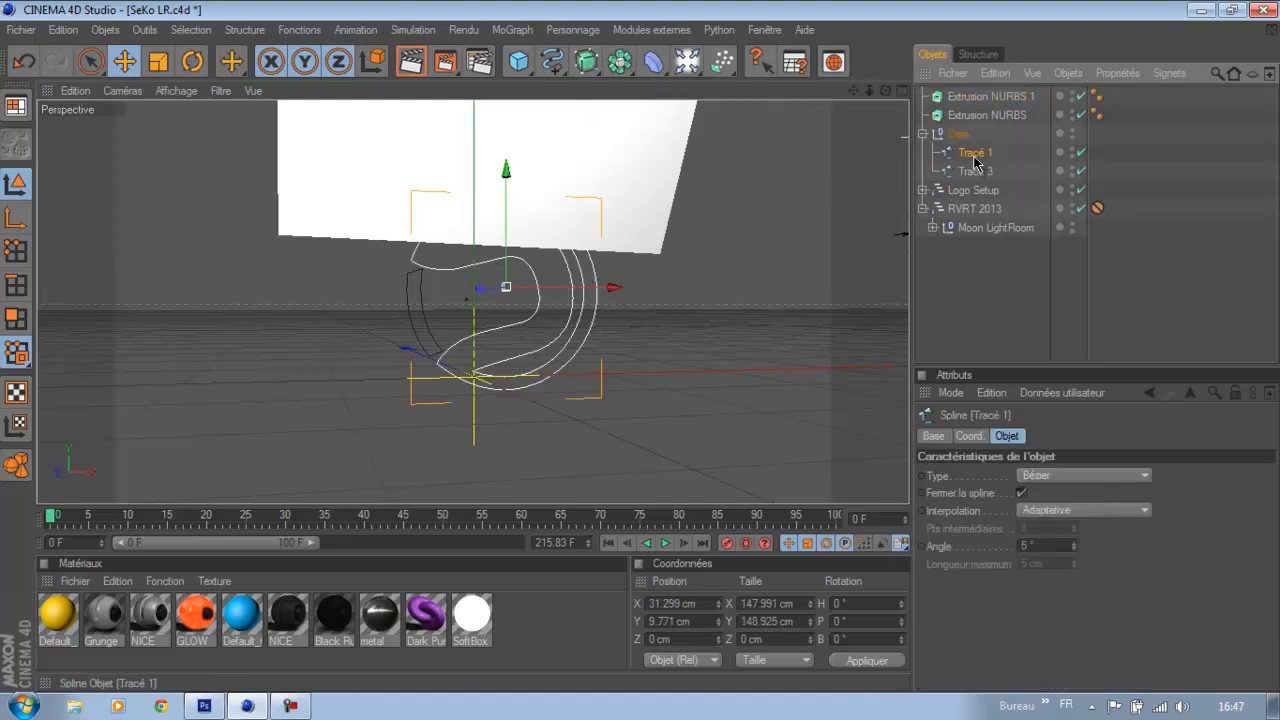
left_click_drag(967, 114, 963, 94)
left_click_drag(976, 171, 968, 134)
left_click(923, 134)
left_click(923, 96)
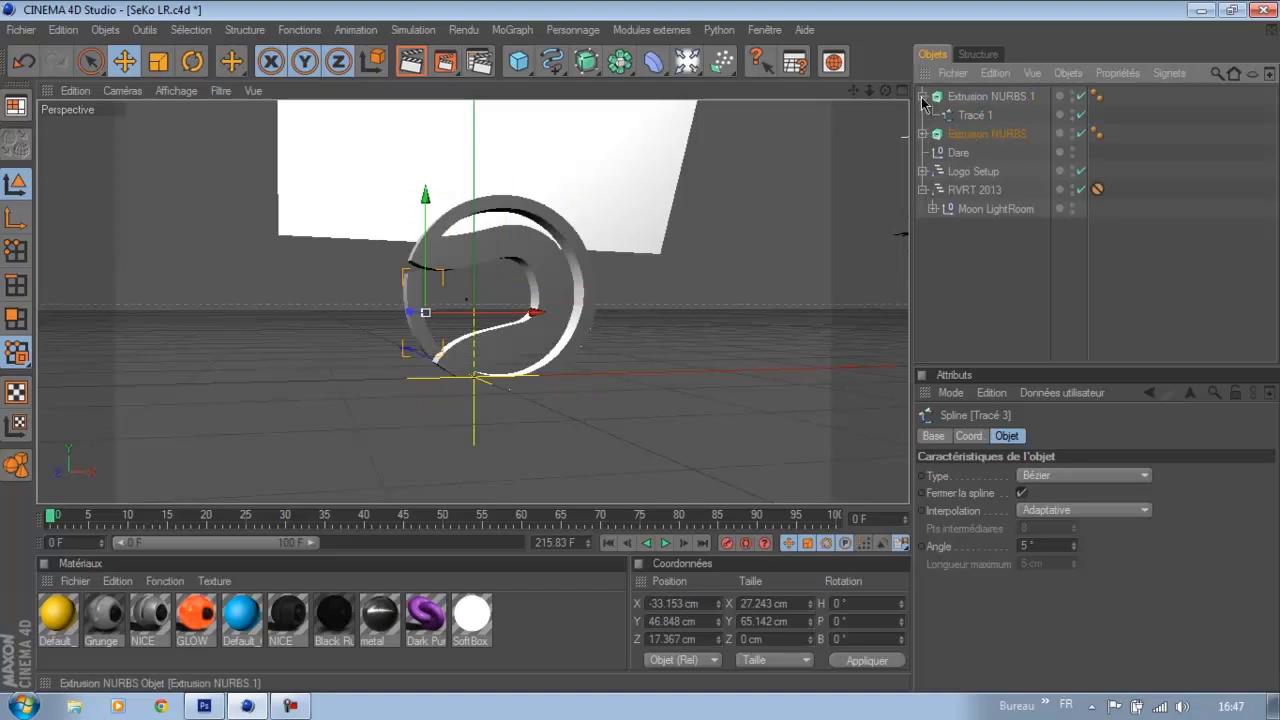
left_click(965, 133)
key("Delete")
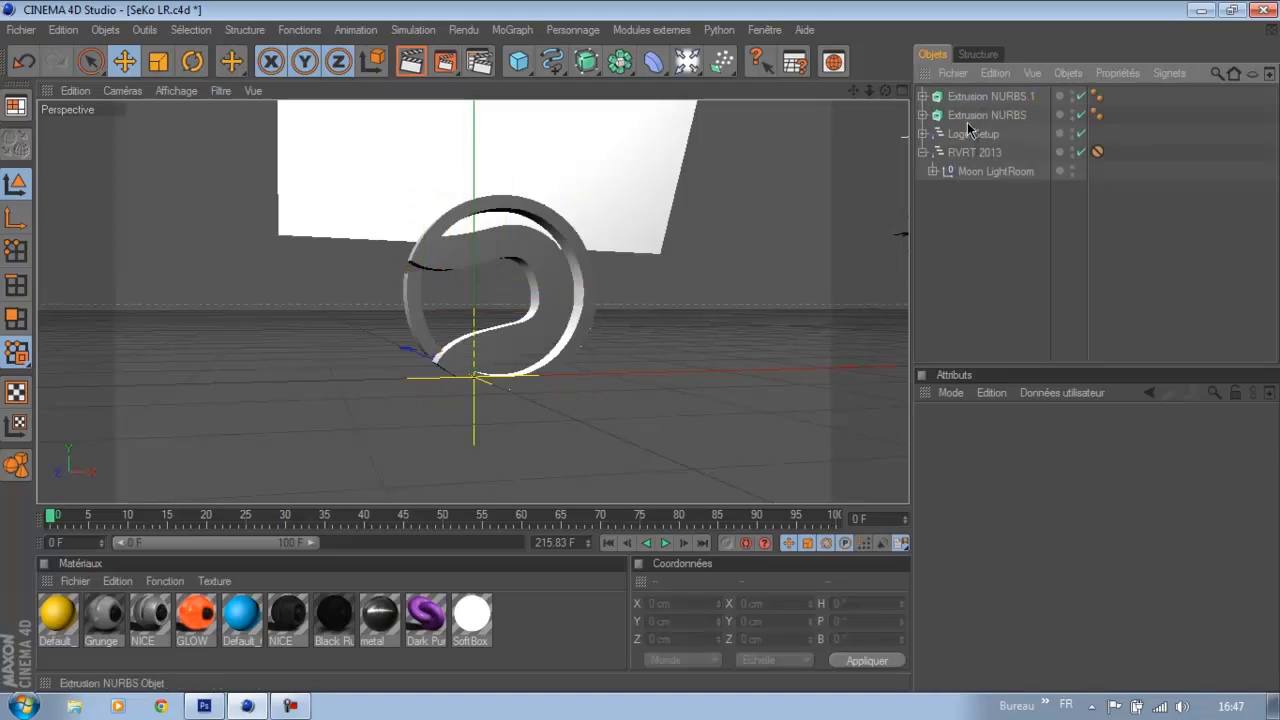
Set both extrusions' Mouvement depth to 60 cm
left_click(963, 115, "shift")
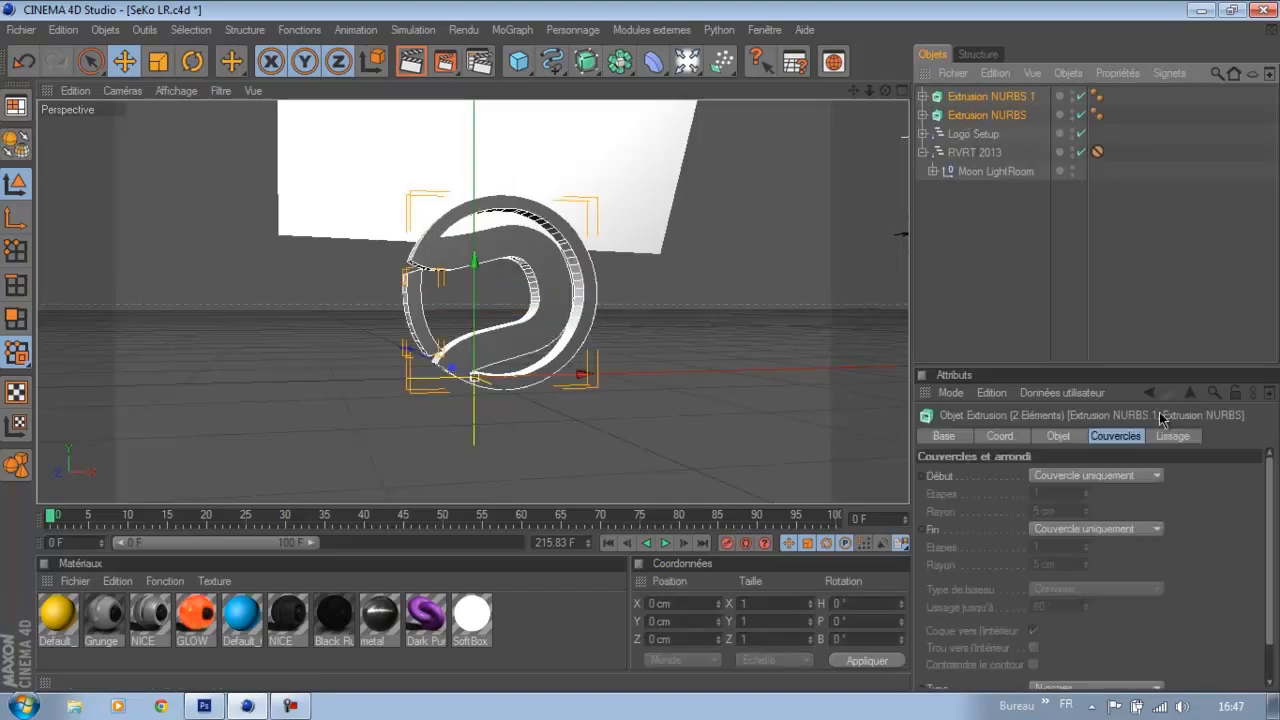
left_click(1056, 436)
double_click(1176, 473)
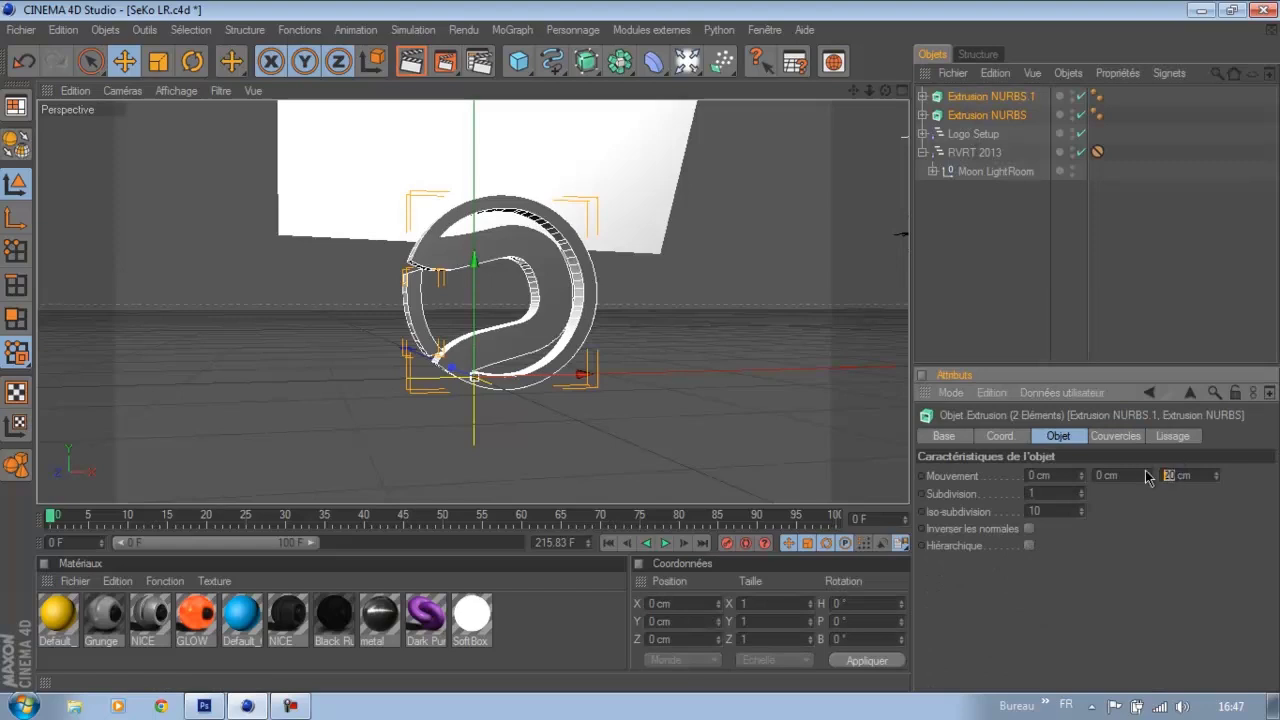
type("60")
key("Return")
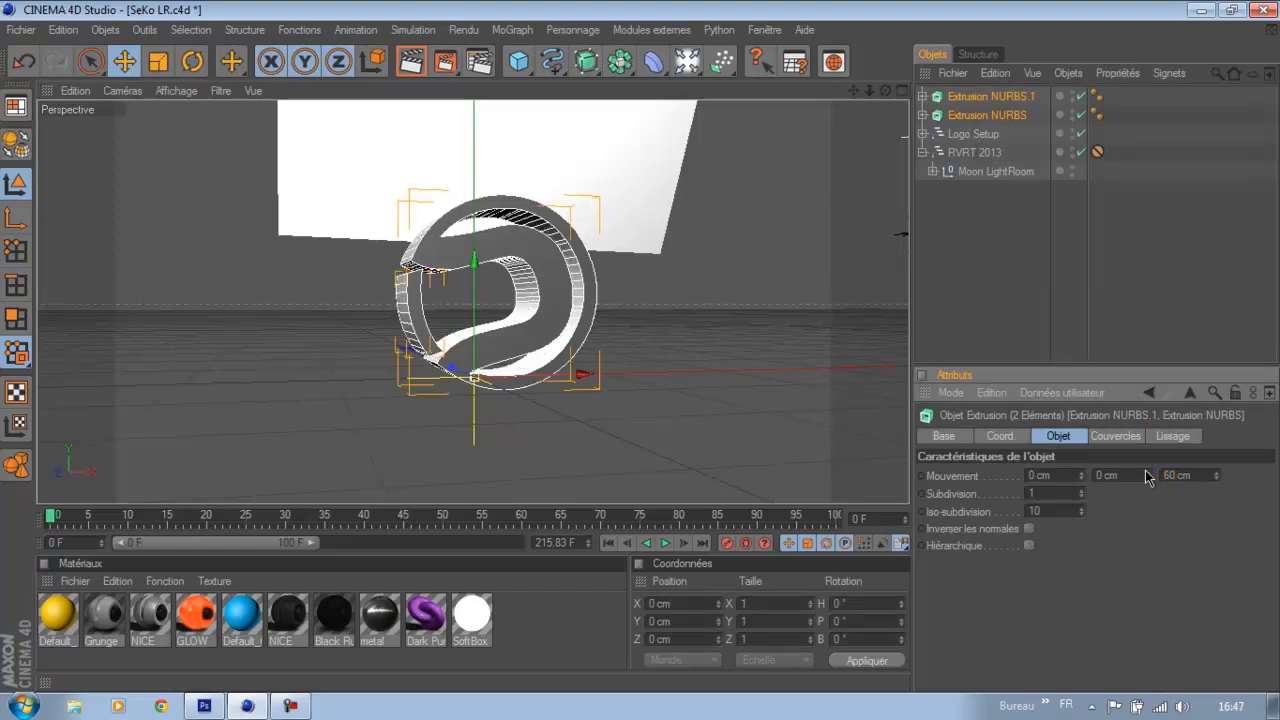
Set Début and Fin caps to Couvercle et biseau with a 0.356 cm radius
left_click(1113, 440)
left_click(1074, 477)
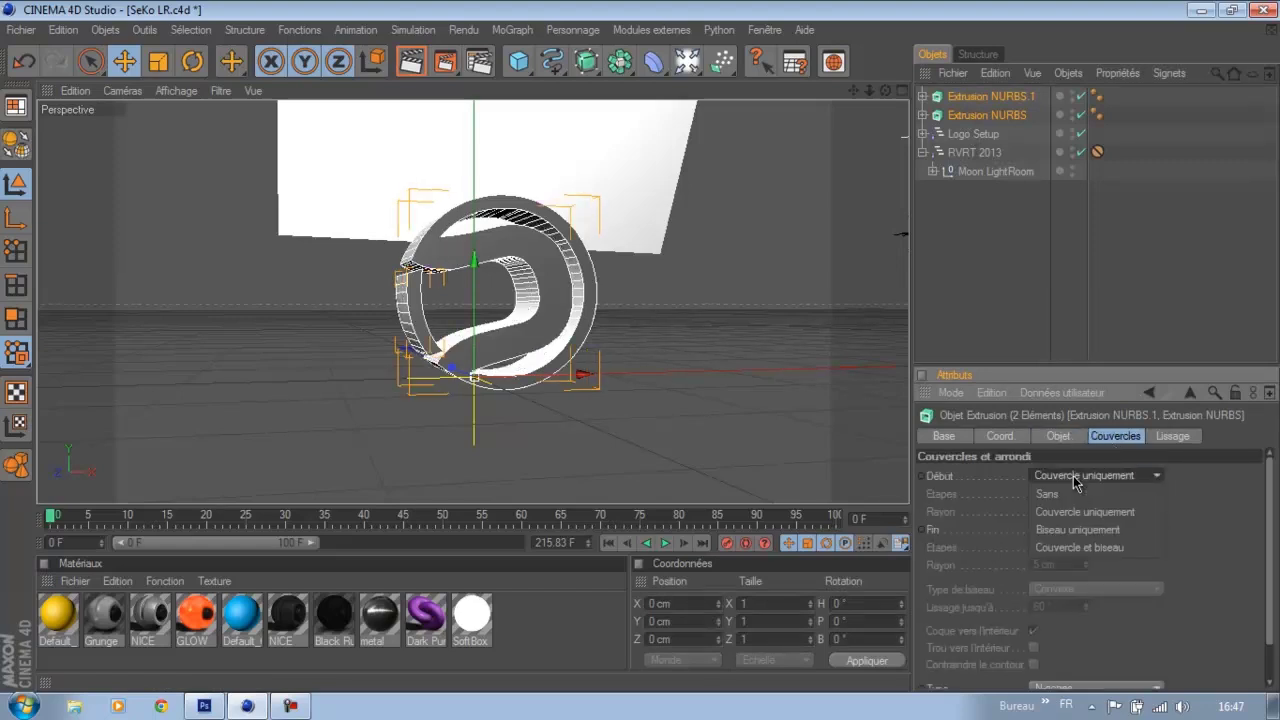
left_click(1068, 566)
left_click(1084, 531)
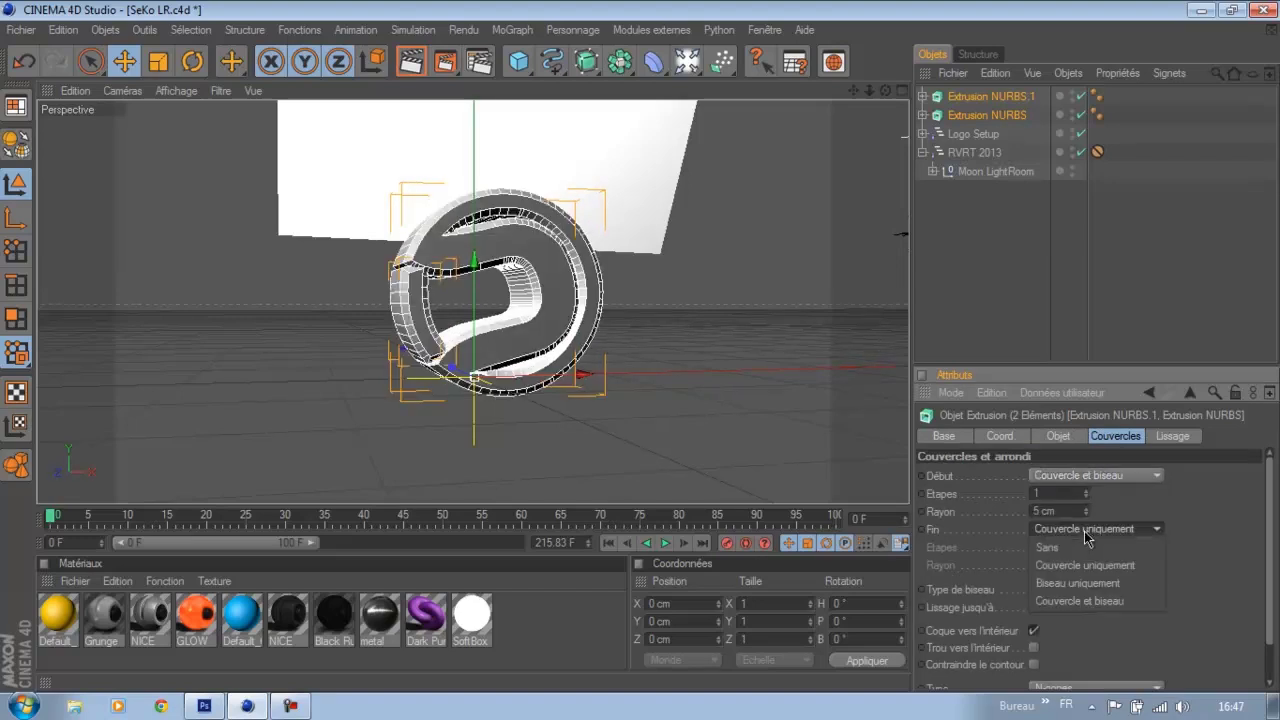
left_click(1092, 607)
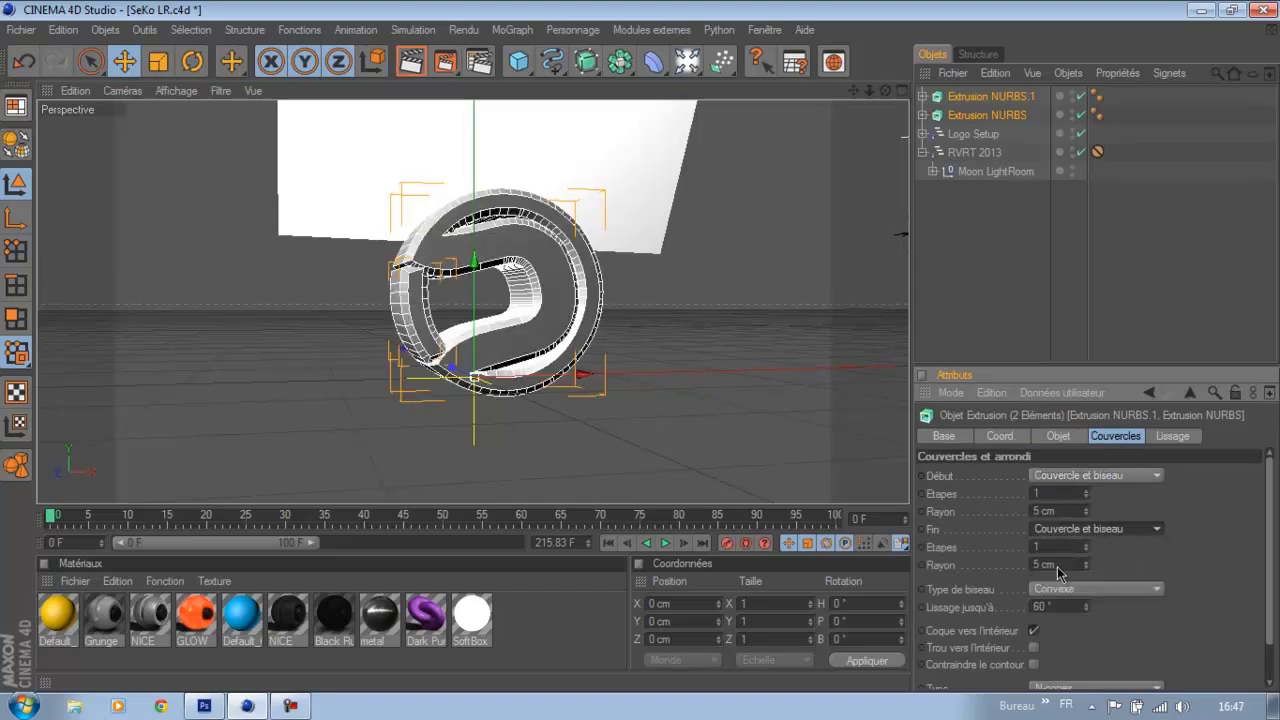
double_click(1036, 511)
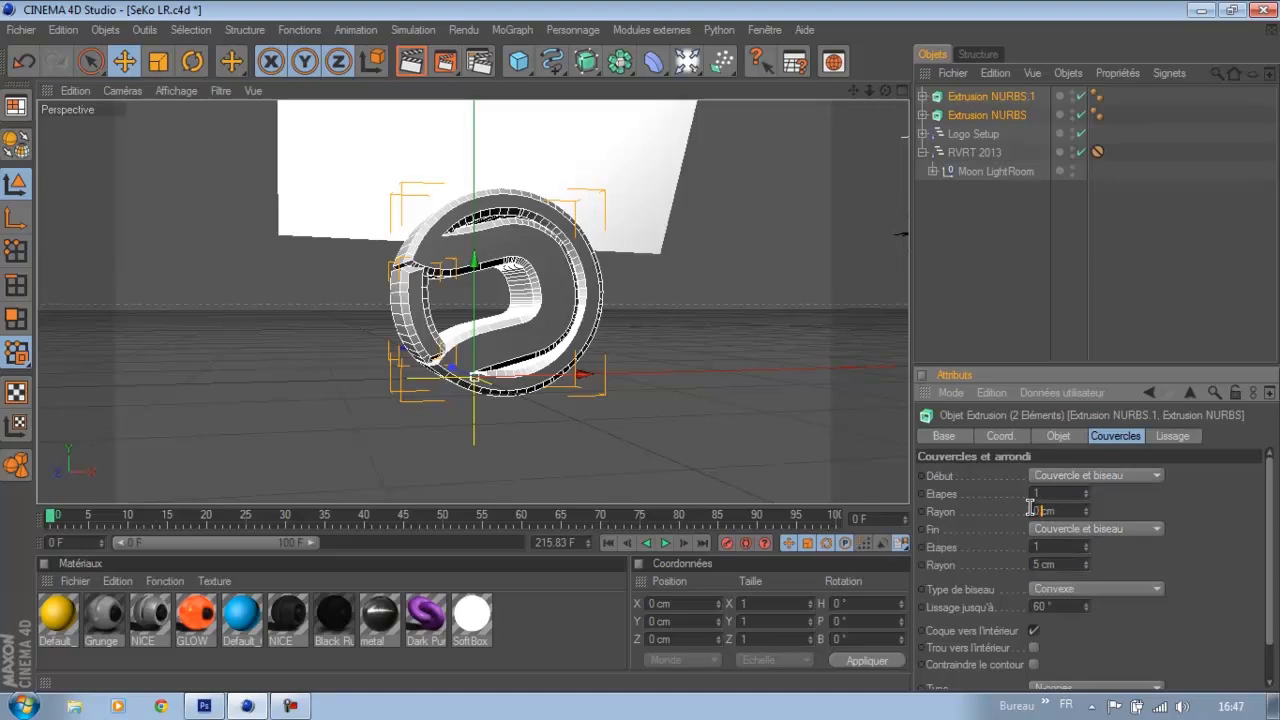
type("0.35")
type("0.356")
key("Return")
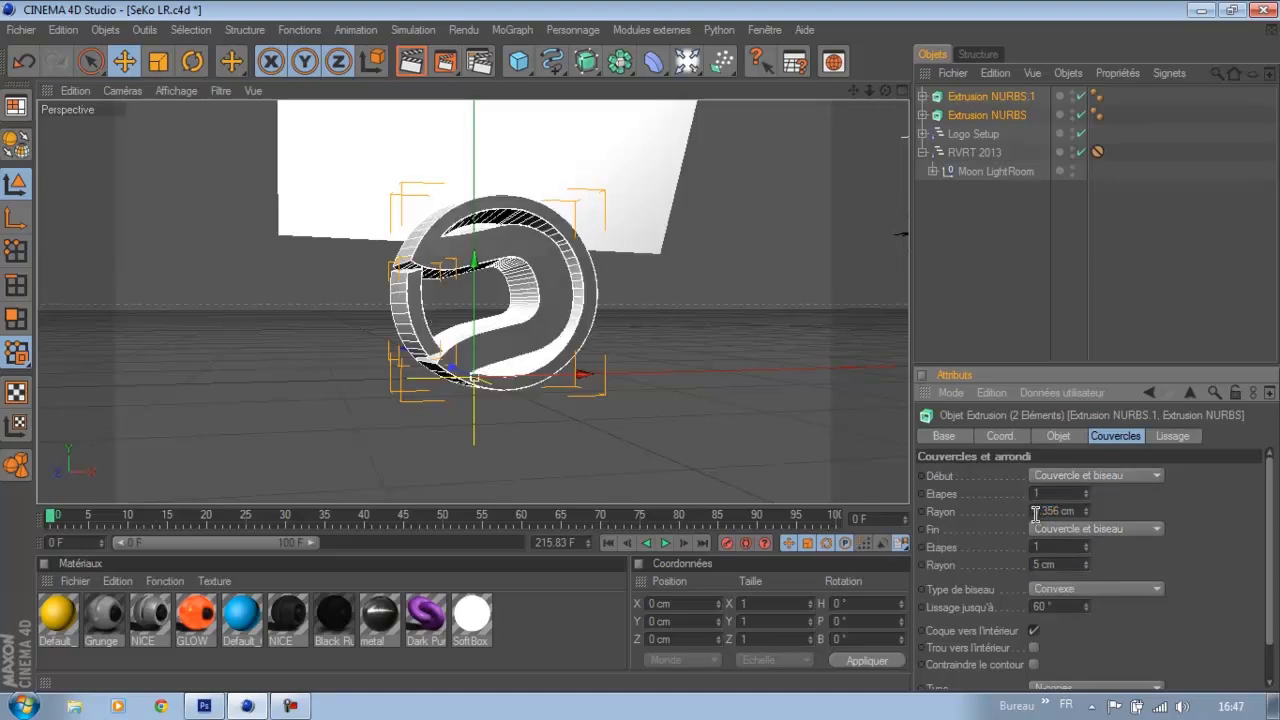
double_click(1043, 563)
type("6")
key("Return")
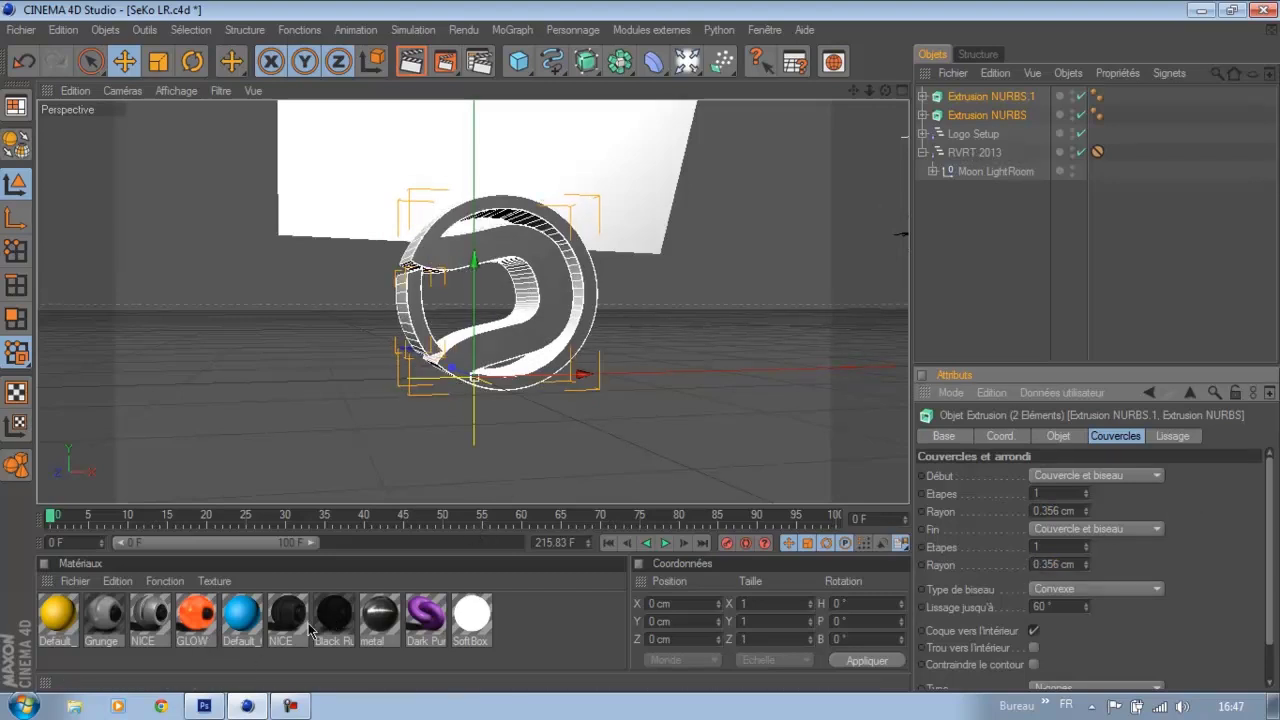
Apply the black NICE material to Extrusion NURBS 1 and Extrusion NURBS
left_click(320, 575)
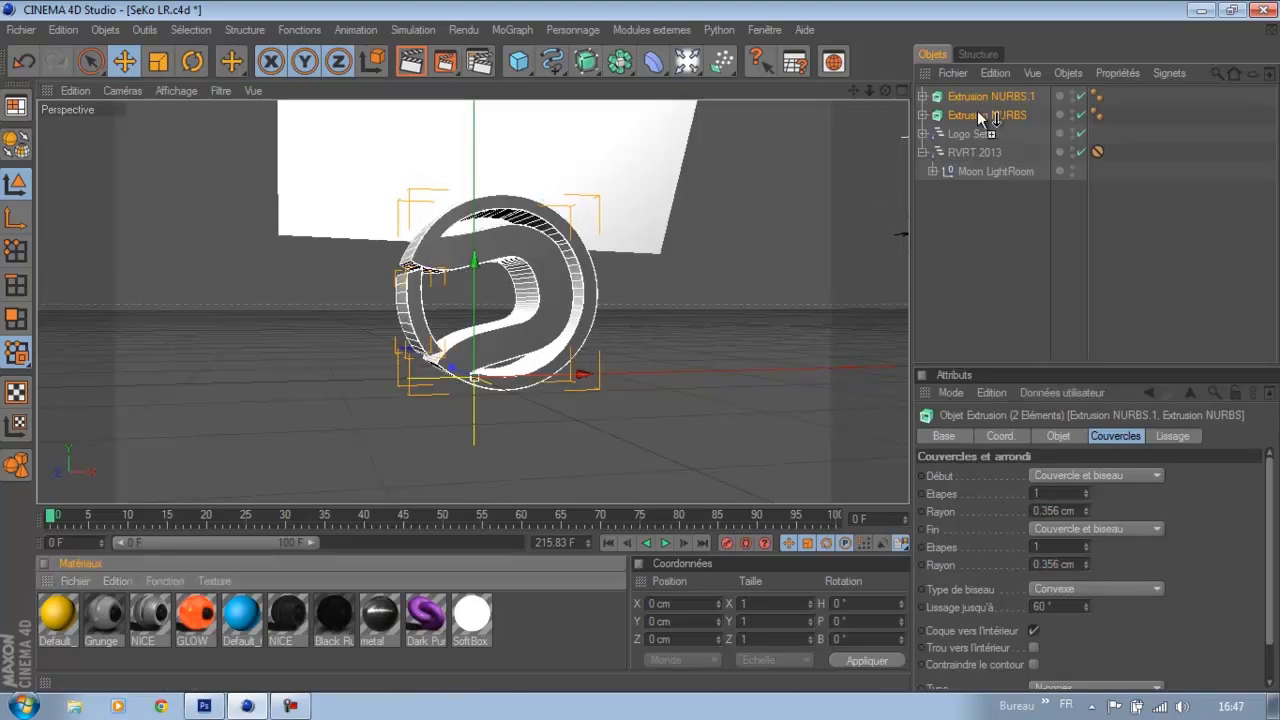
left_click_drag(1013, 93, 1013, 95)
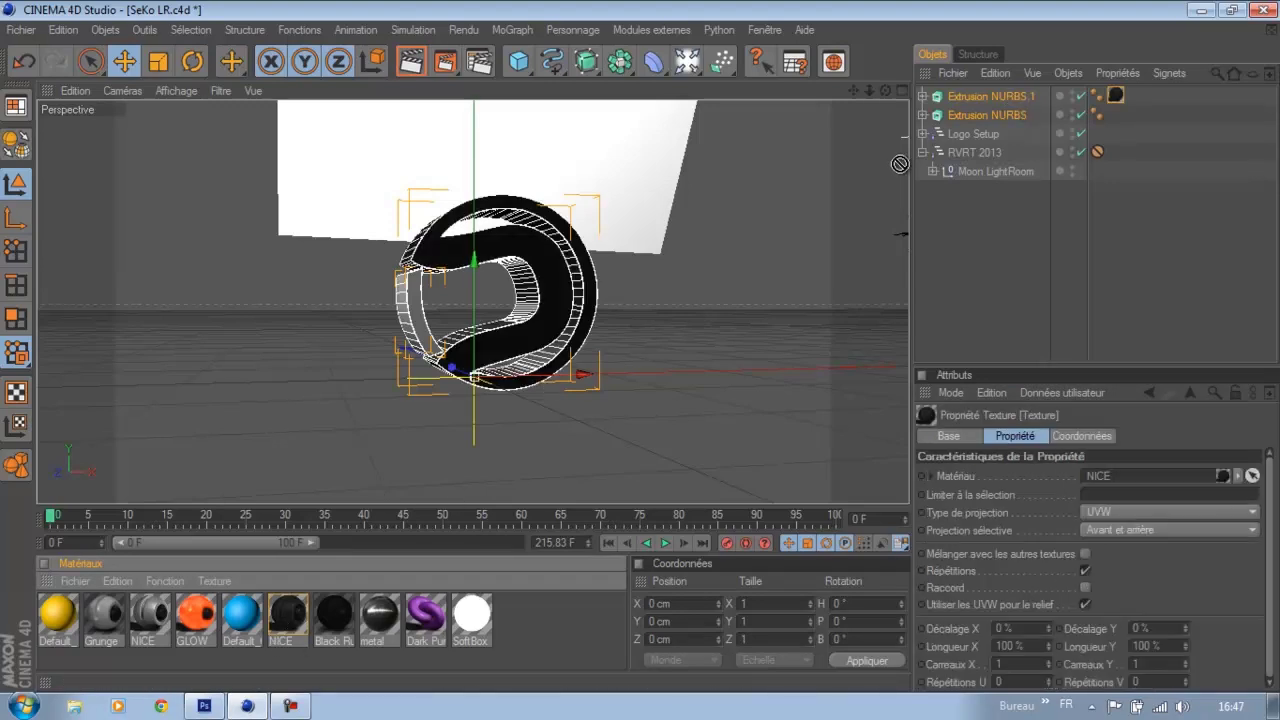
left_click_drag(287, 622, 1008, 112)
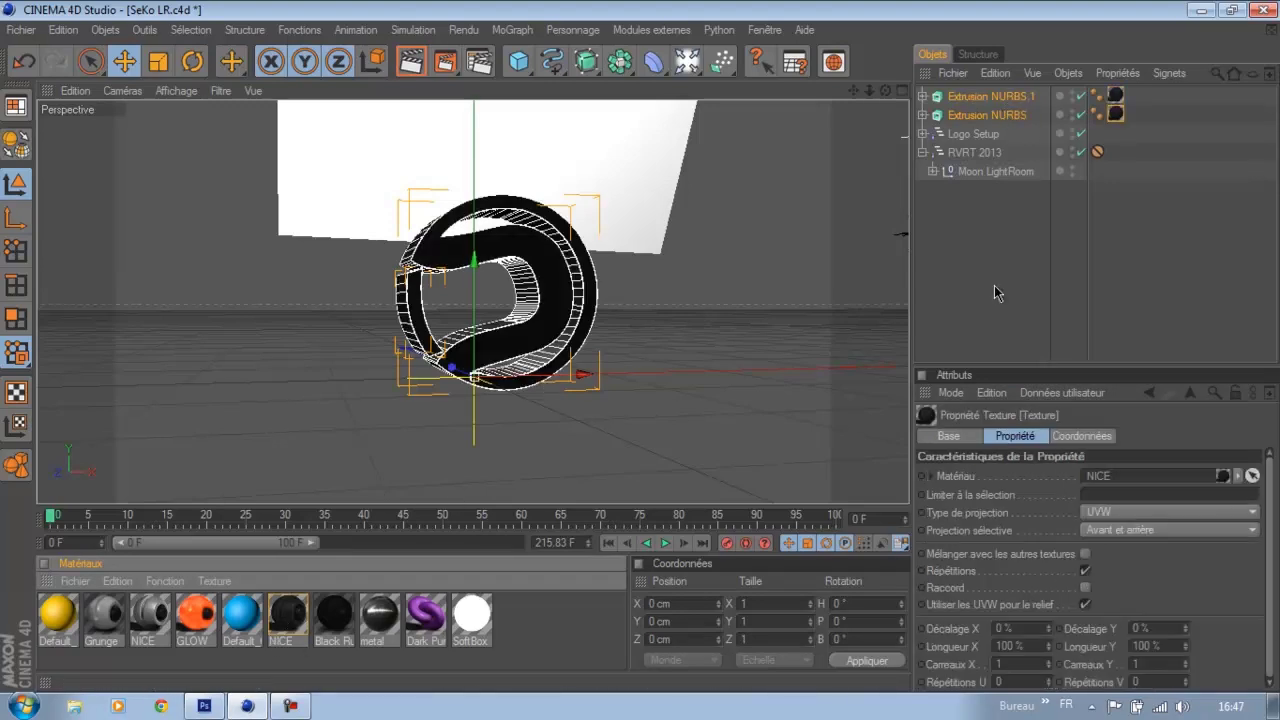
left_click(994, 285)
Add a Neutre null and move both extrusions inside it
left_click(100, 30)
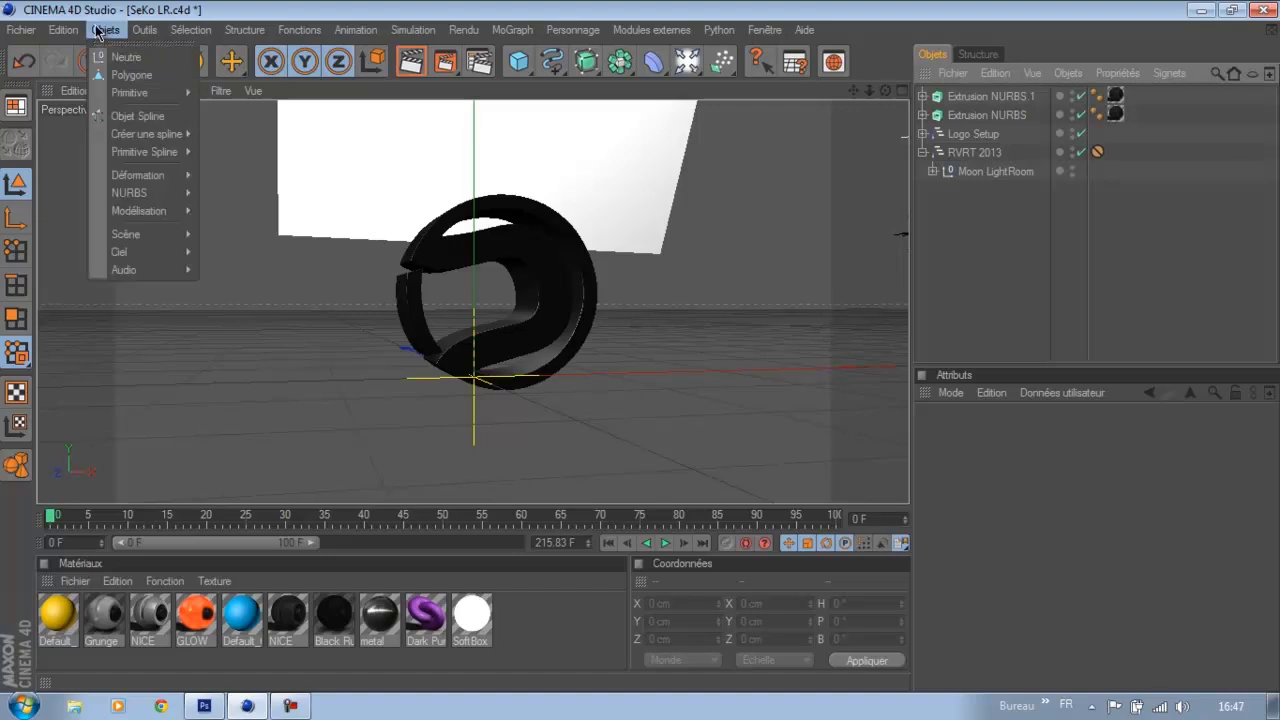
left_click(121, 57)
left_click(999, 116)
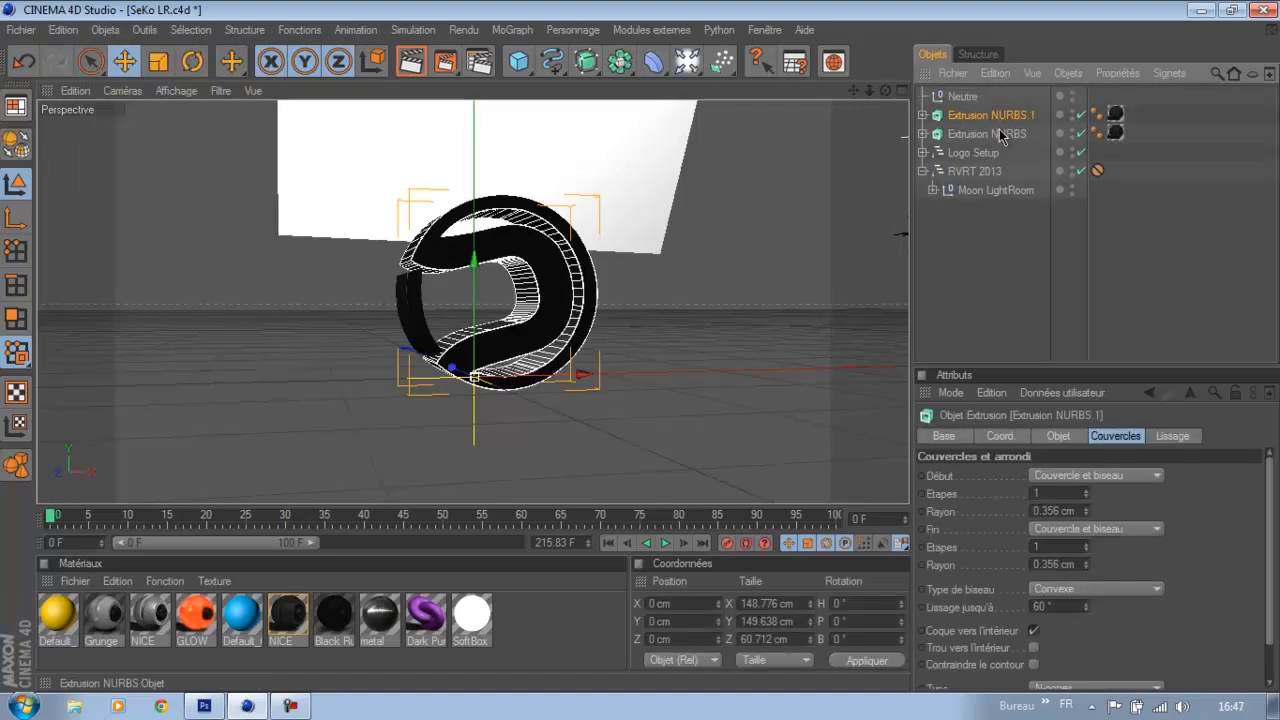
left_click(999, 133, "ctrl")
left_click_drag(994, 129, 943, 97)
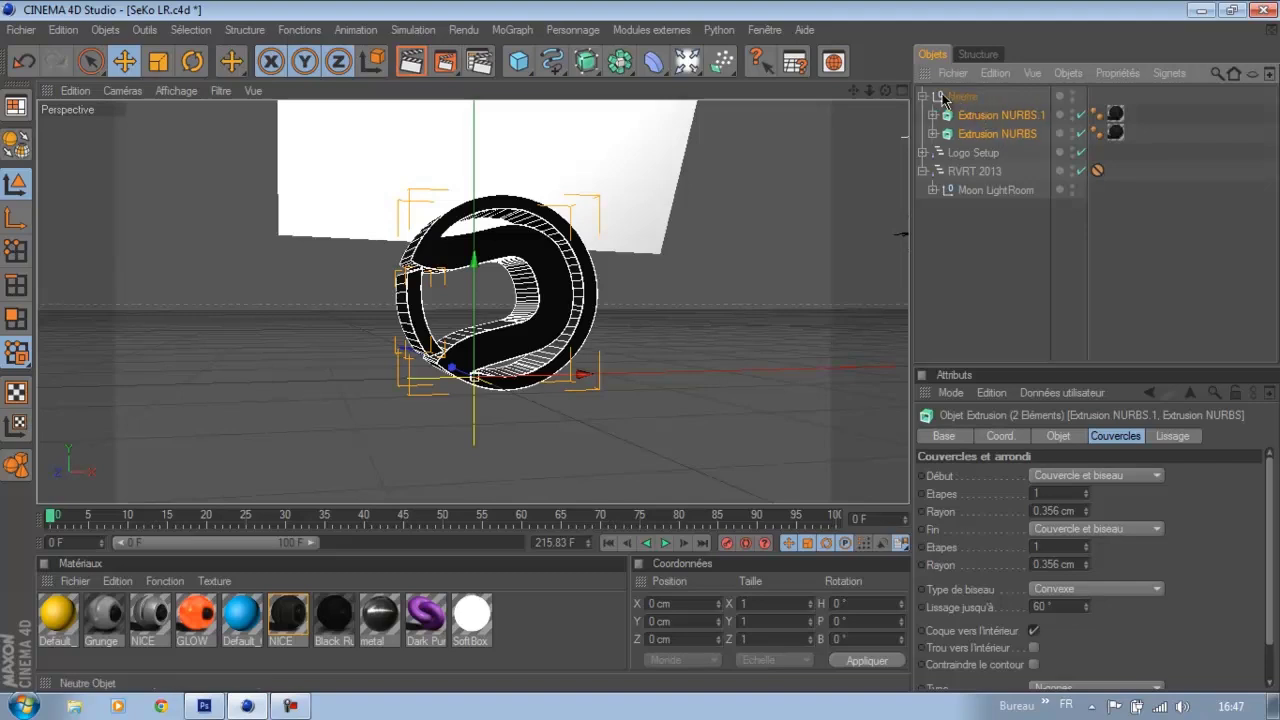
Copy and paste the Neutre group to create Neutre 1
left_click(963, 97)
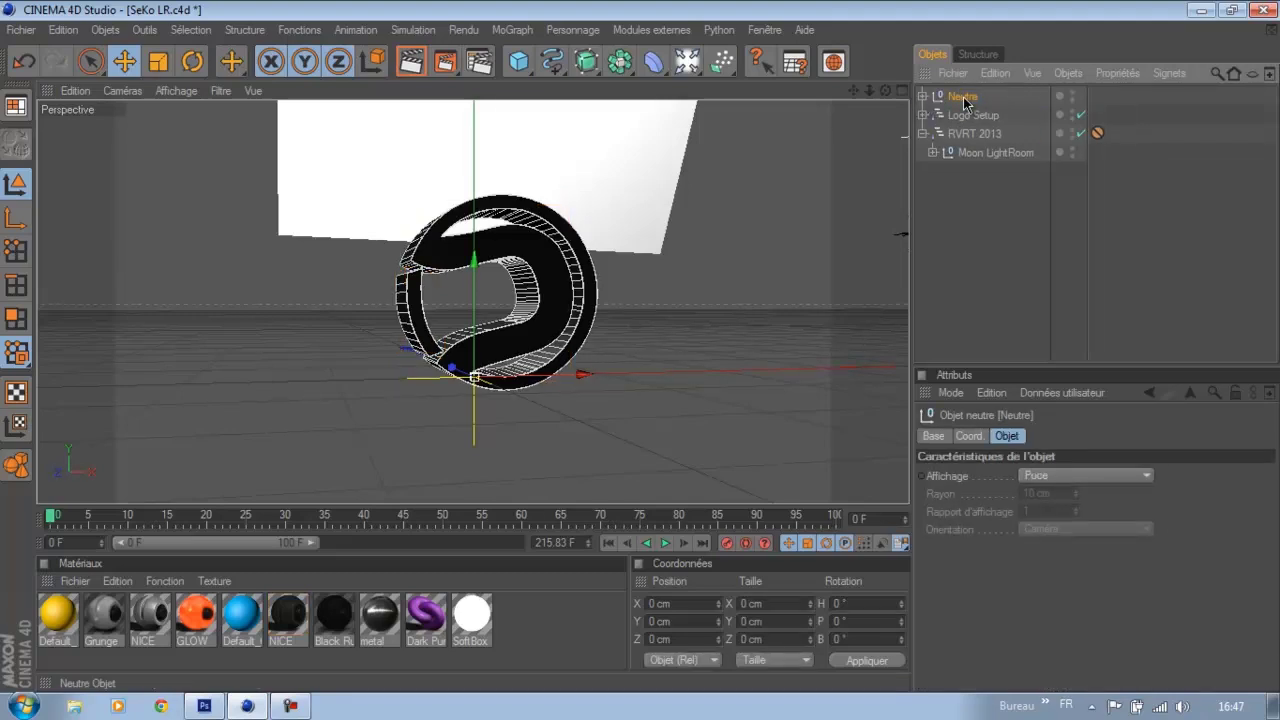
key("ctrl+c")
key("ctrl+v")
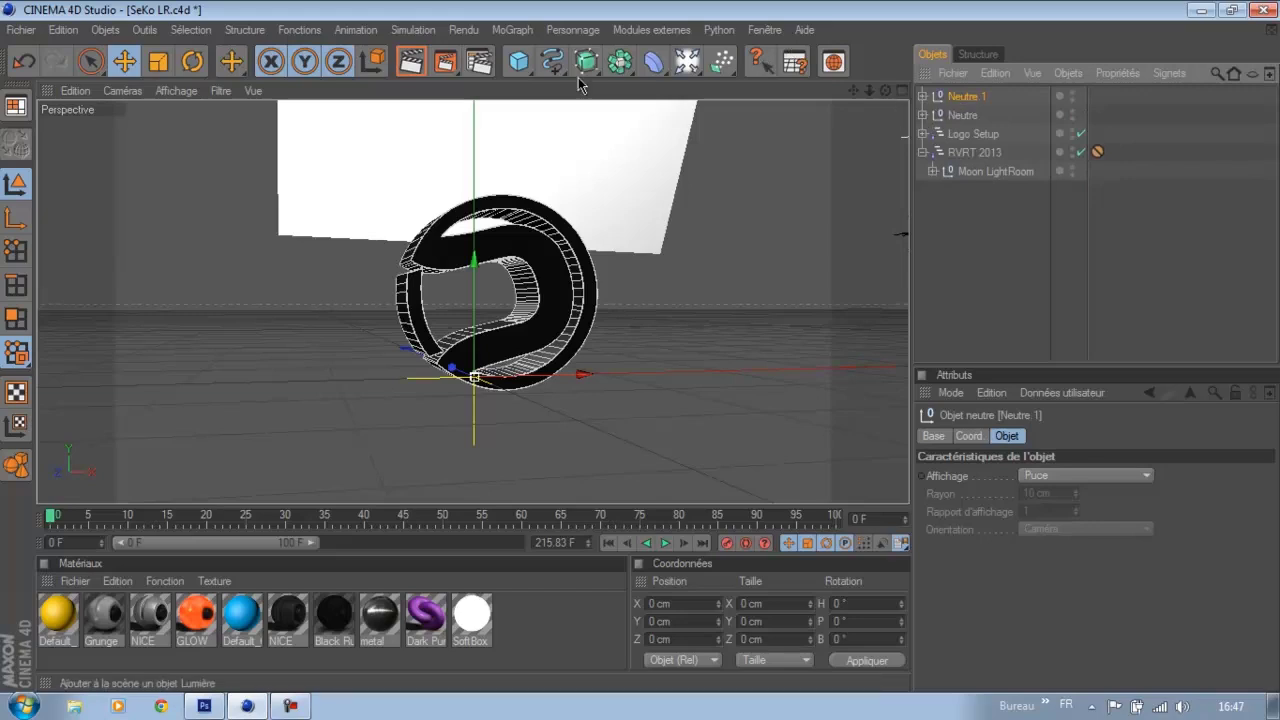
Add a Réseau d'atomes generator and place Neutre 1 inside it
left_click(626, 67)
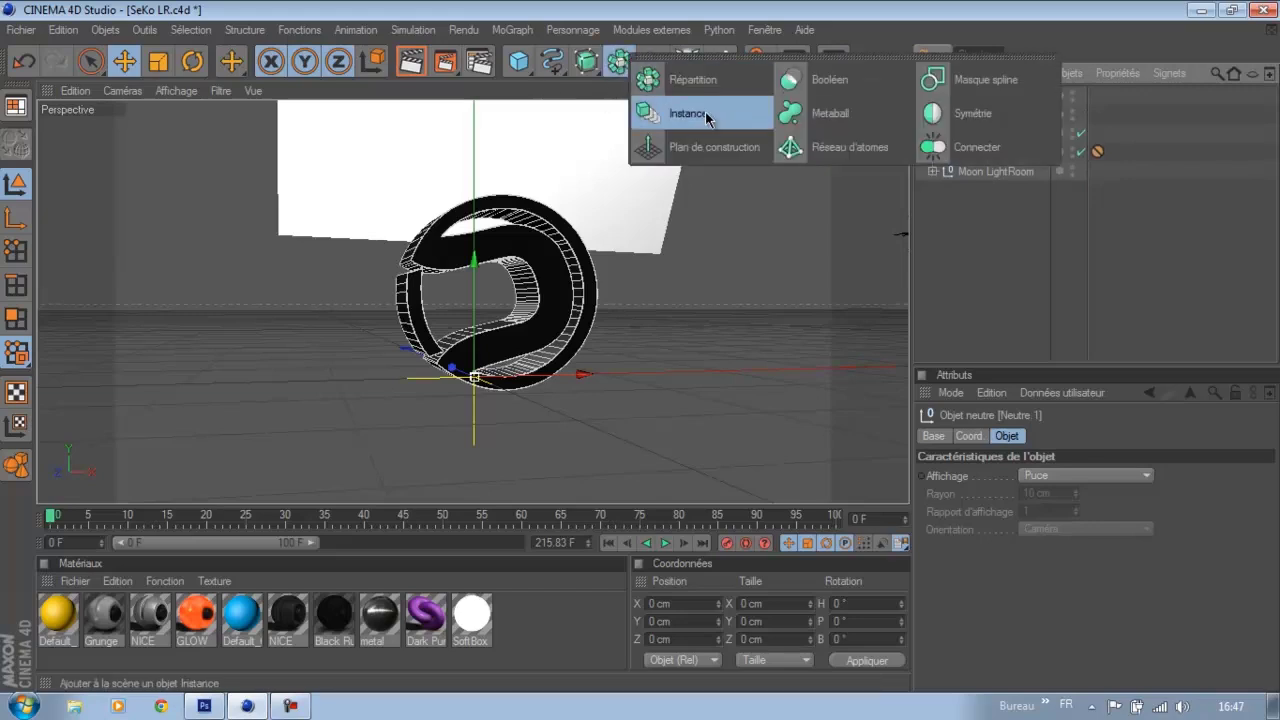
left_click(860, 150)
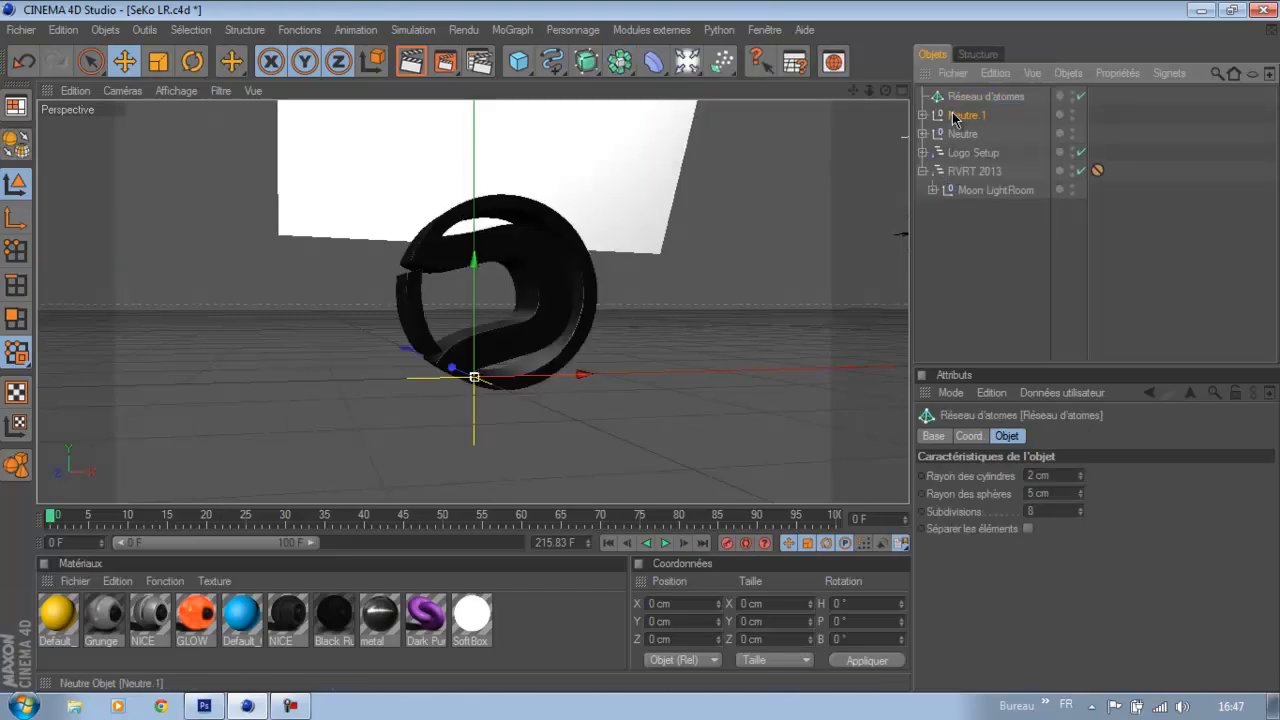
left_click(953, 118)
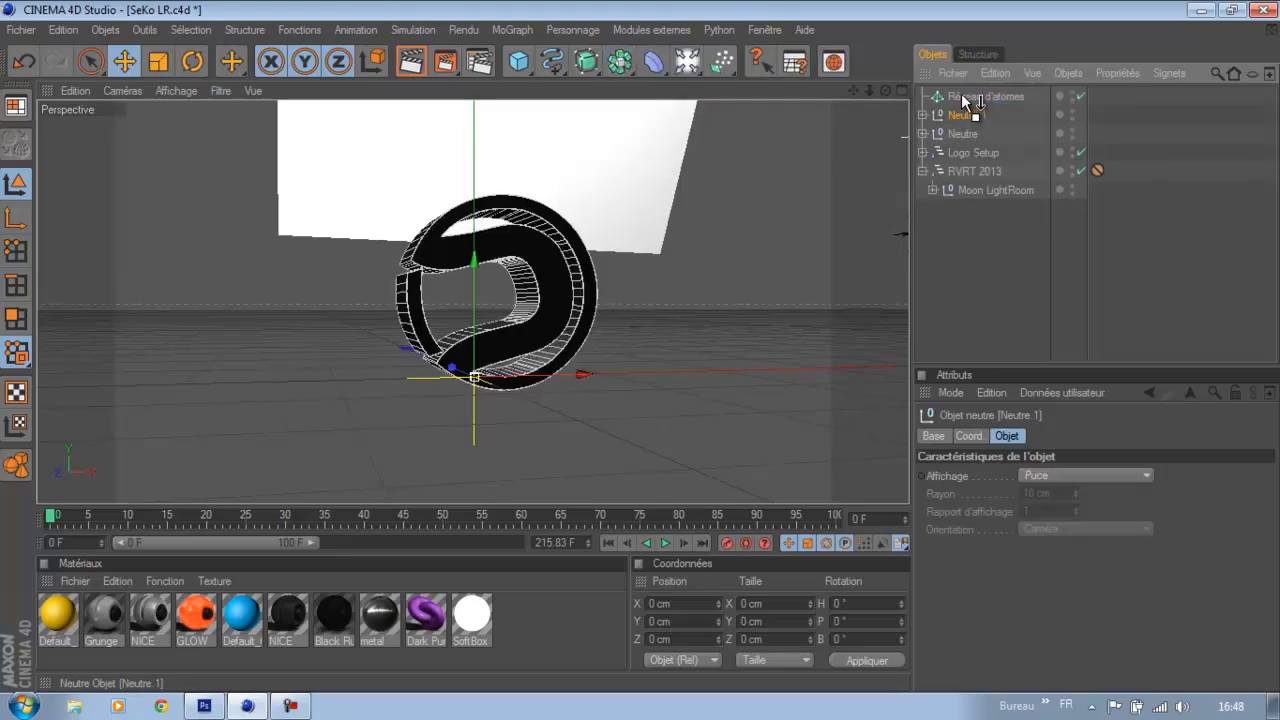
left_click_drag(965, 120, 966, 97)
Set the atom array's cylinder and sphere radii to 0.7 cm
left_click(963, 96)
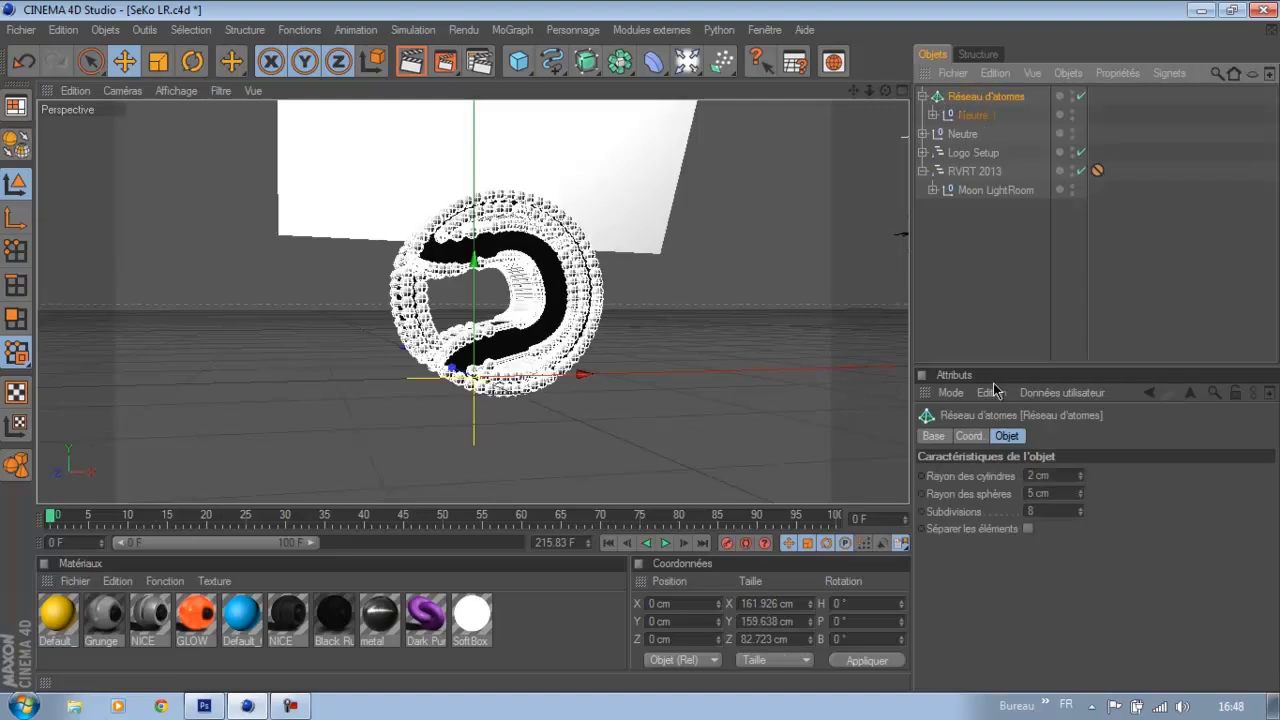
left_click(1033, 477)
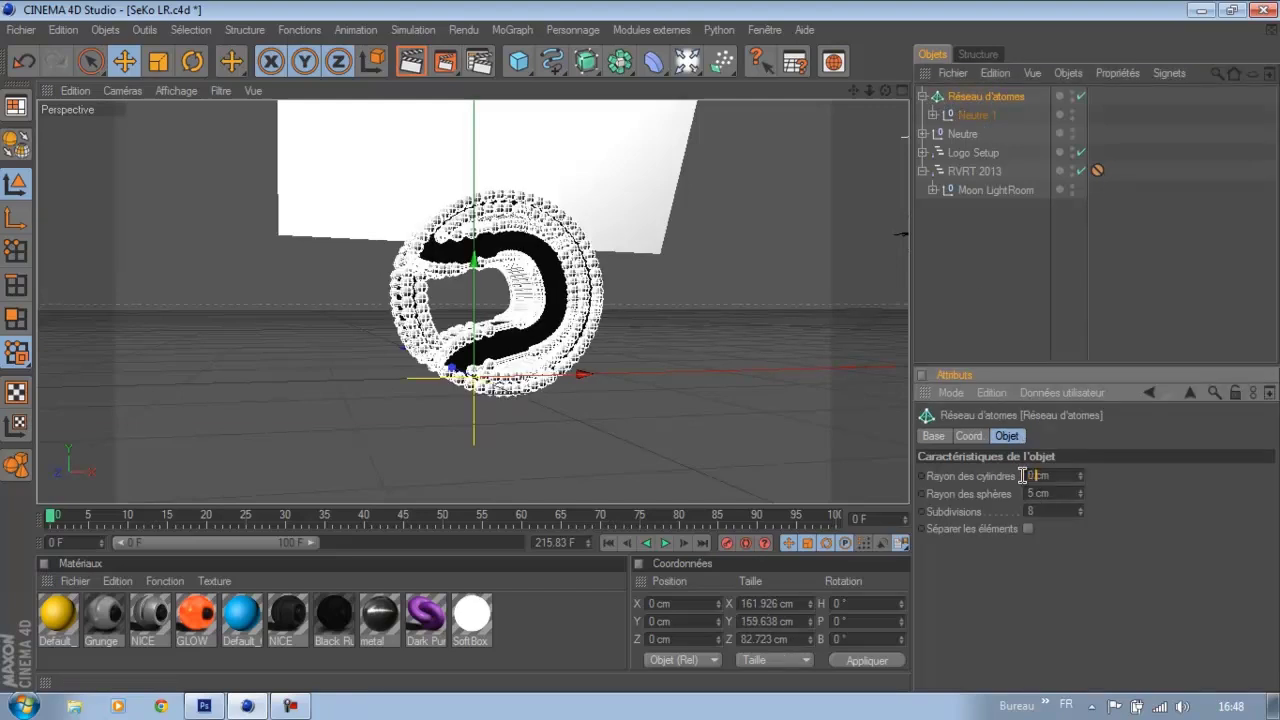
key("Return")
double_click(1039, 493)
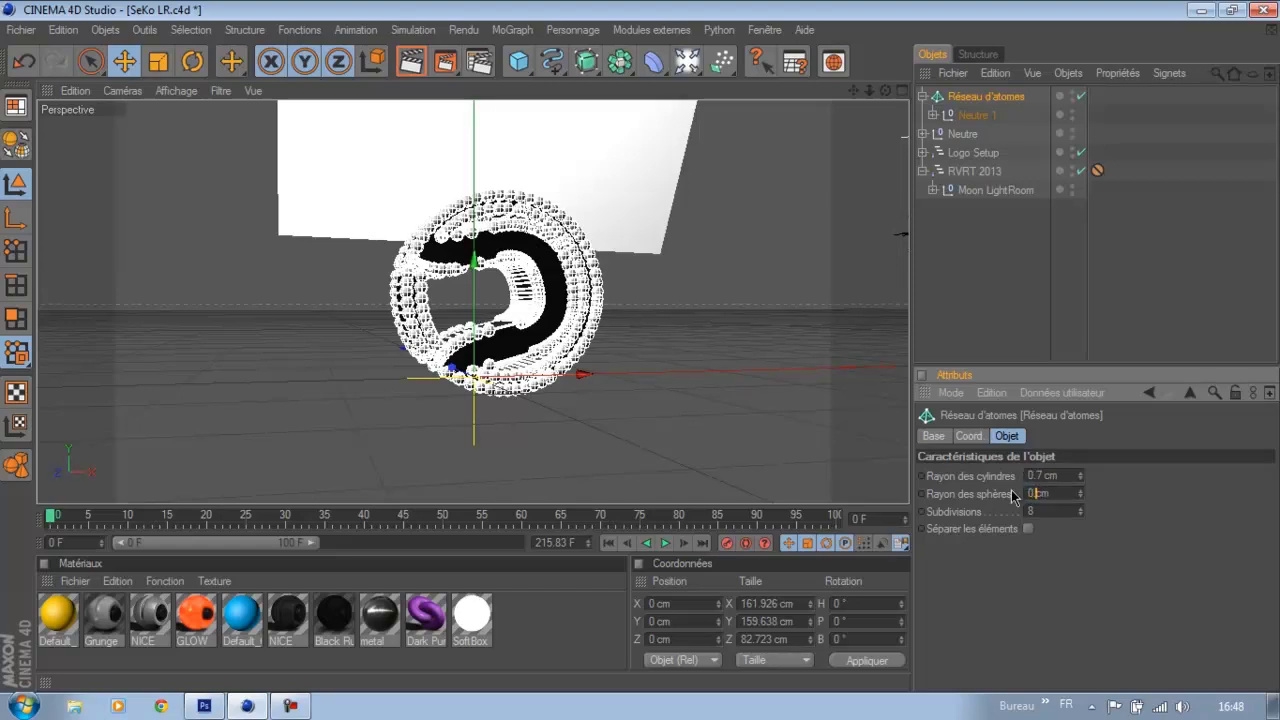
key("Return")
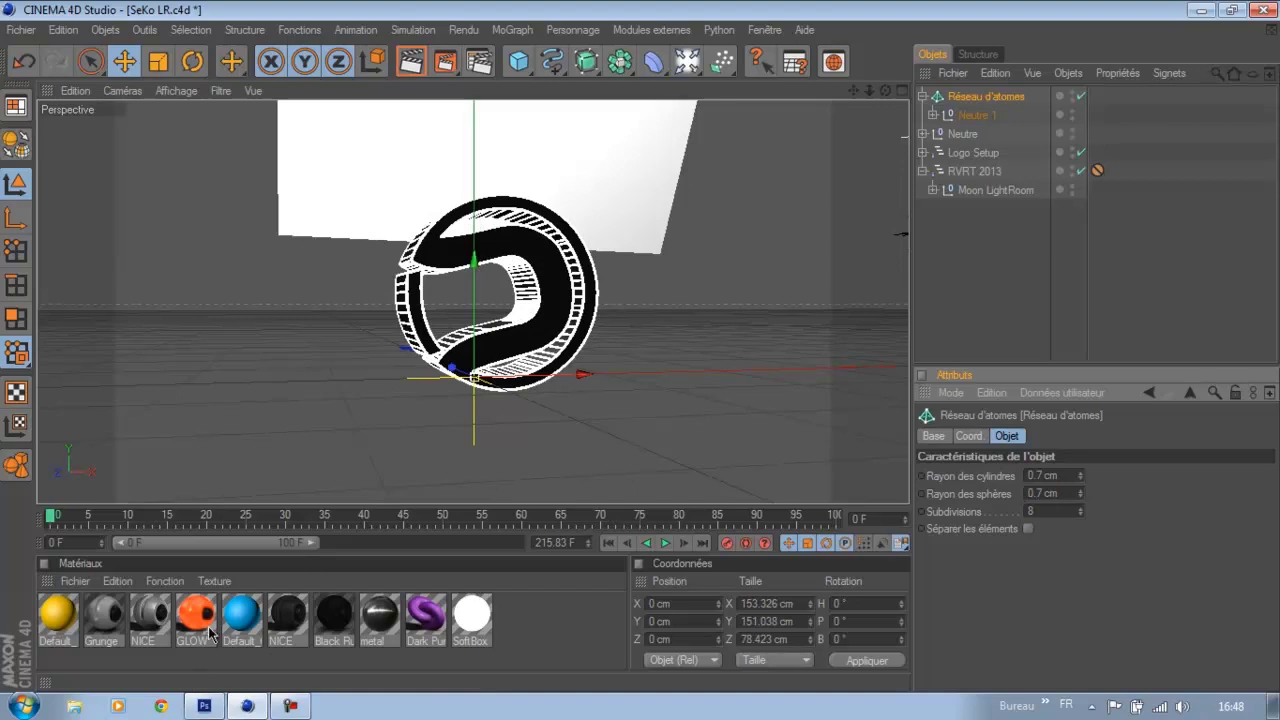
Apply the GLOW material to the atom array and preview the glowing outline
left_click_drag(203, 621, 967, 97)
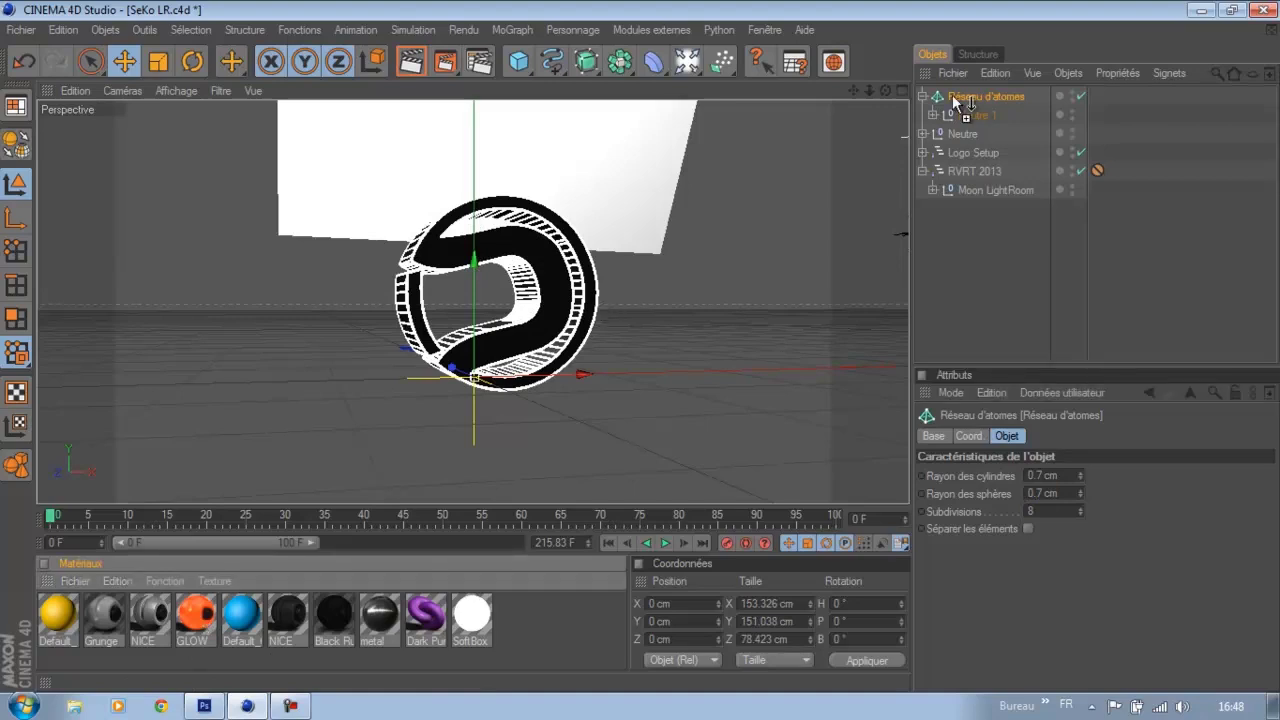
left_click(993, 254)
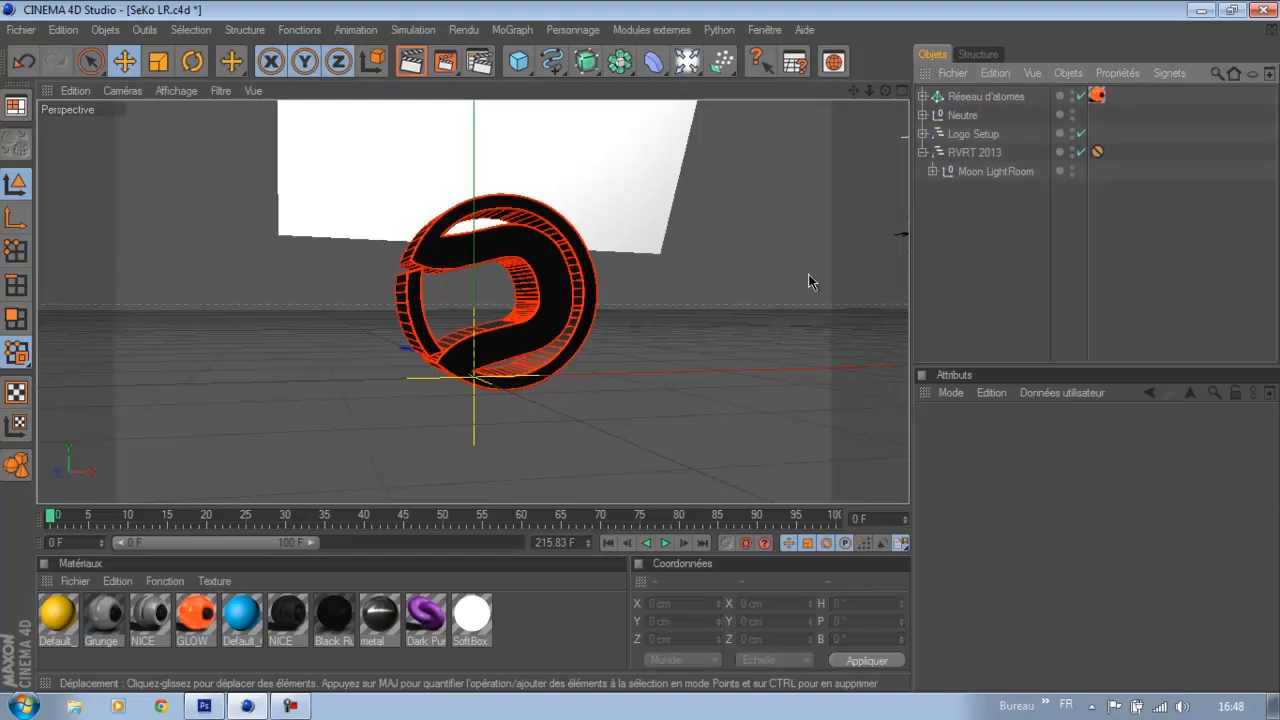
left_click(957, 114)
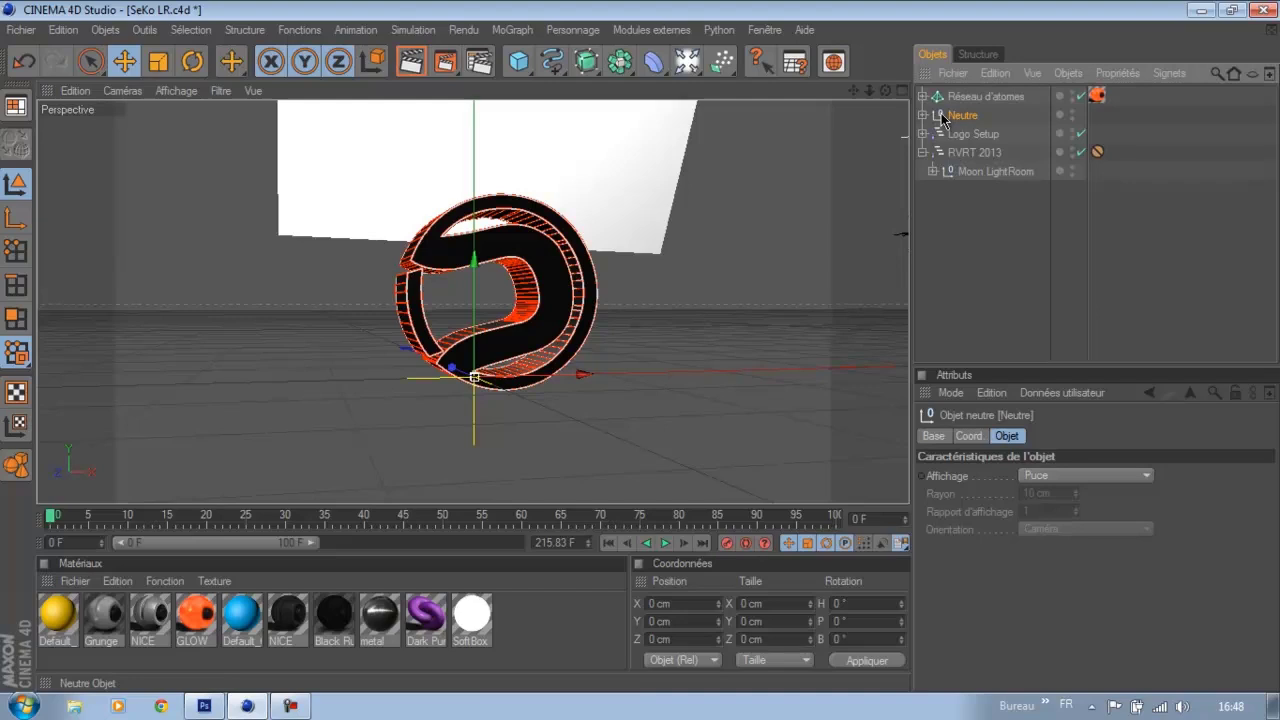
Paste another copy of the extrusion group and select its two Extrusion NURBS objects
key("ctrl+v")
left_click(923, 96)
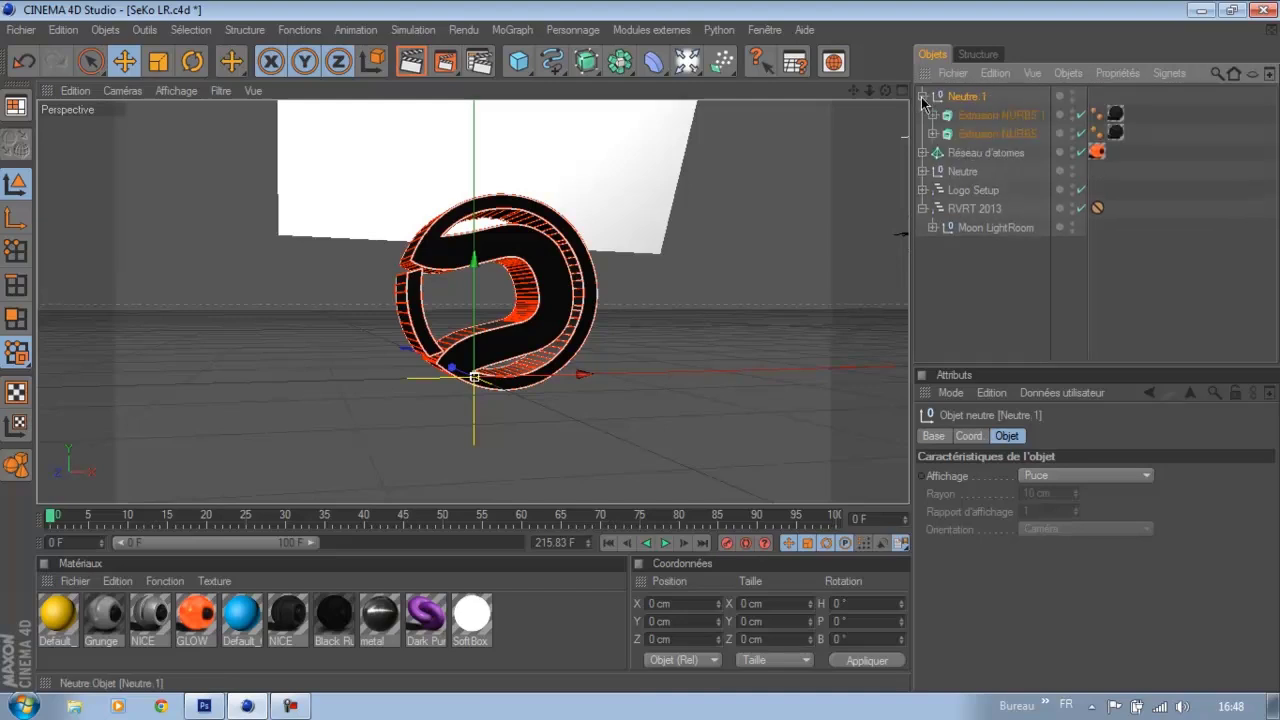
left_click(978, 117)
left_click(977, 133, "ctrl")
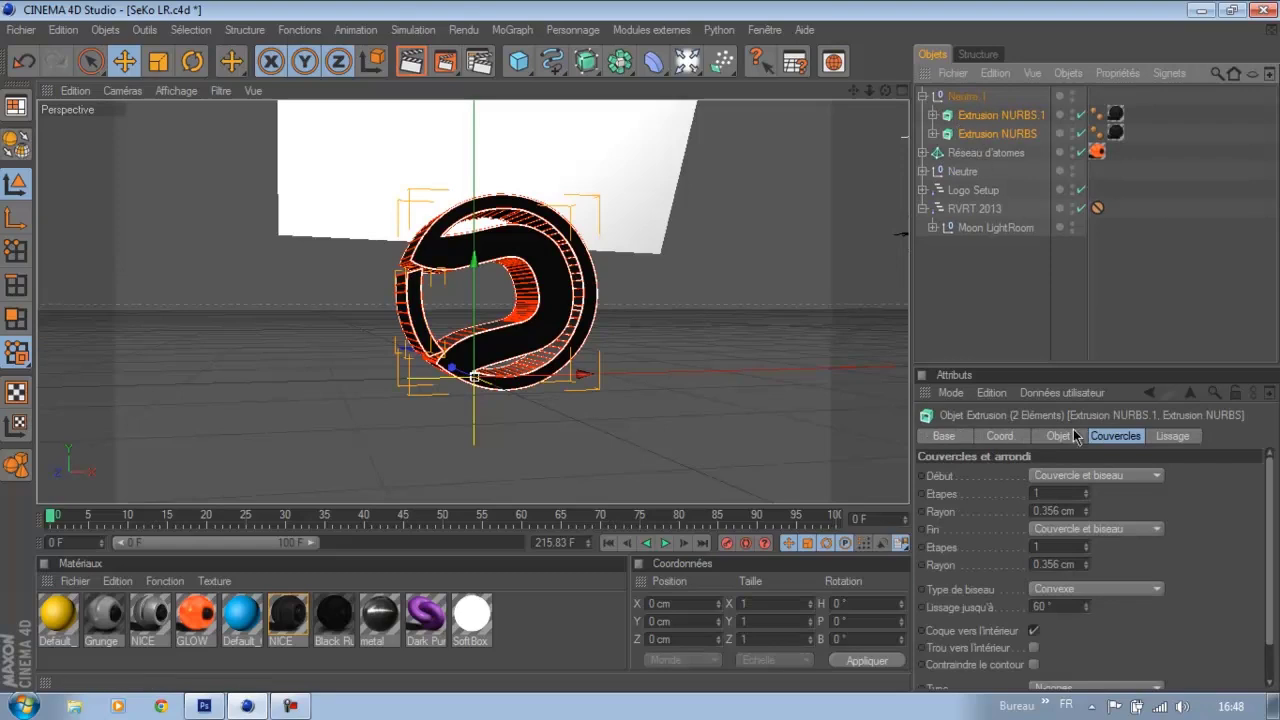
Change the extrusions' start cap radius to 1.5 cm and edit the end cap radius
left_click_drag(1064, 510, 1008, 513)
type("1.5")
key("Return")
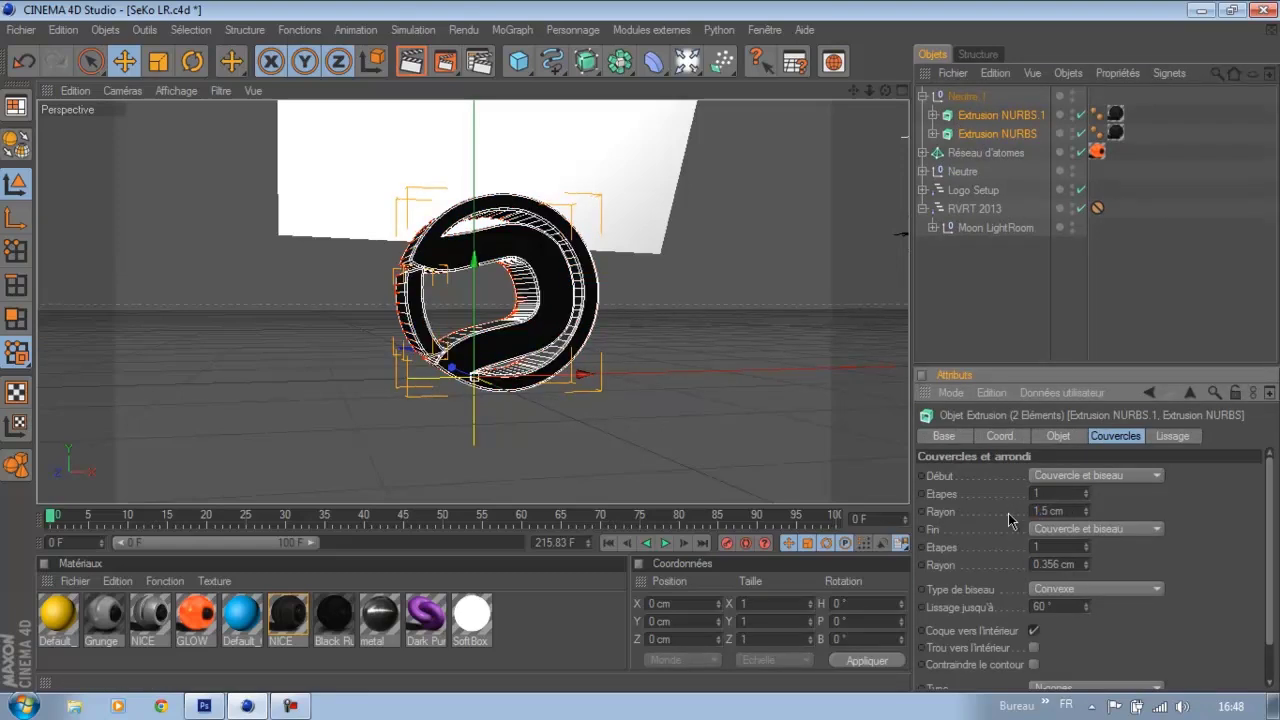
left_click_drag(1062, 562, 903, 583)
type("1")
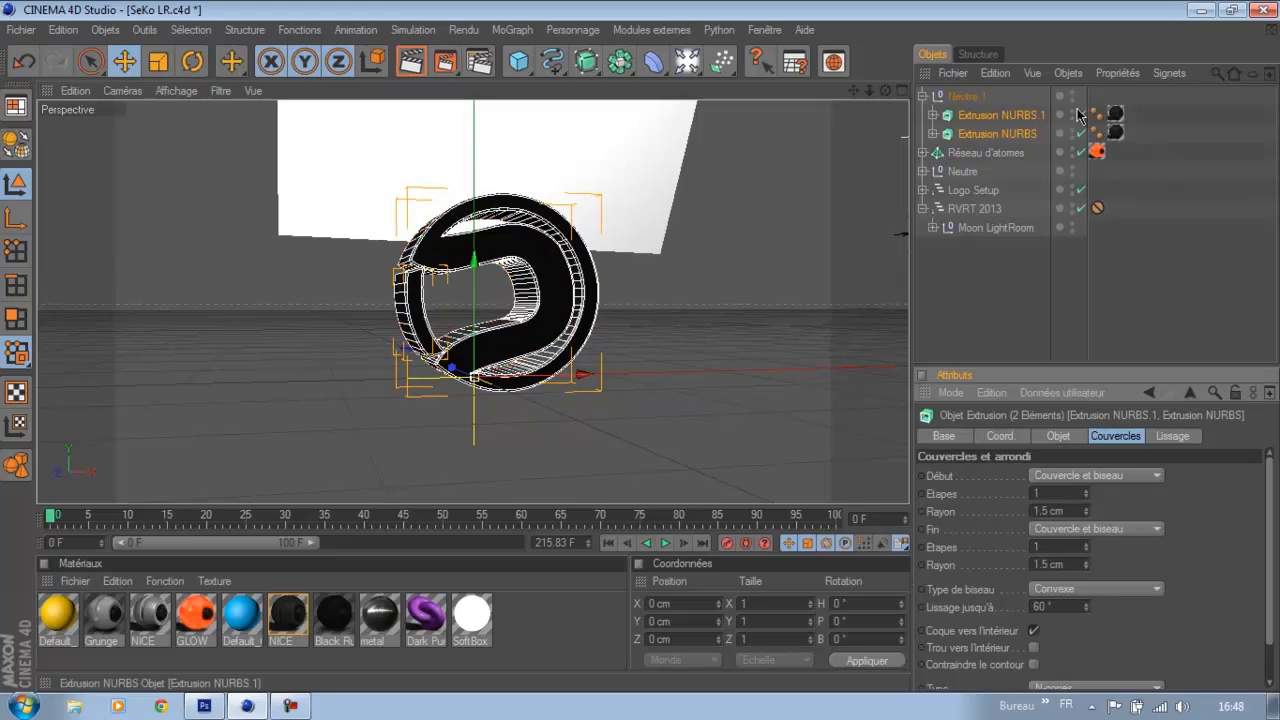
key("Delete")
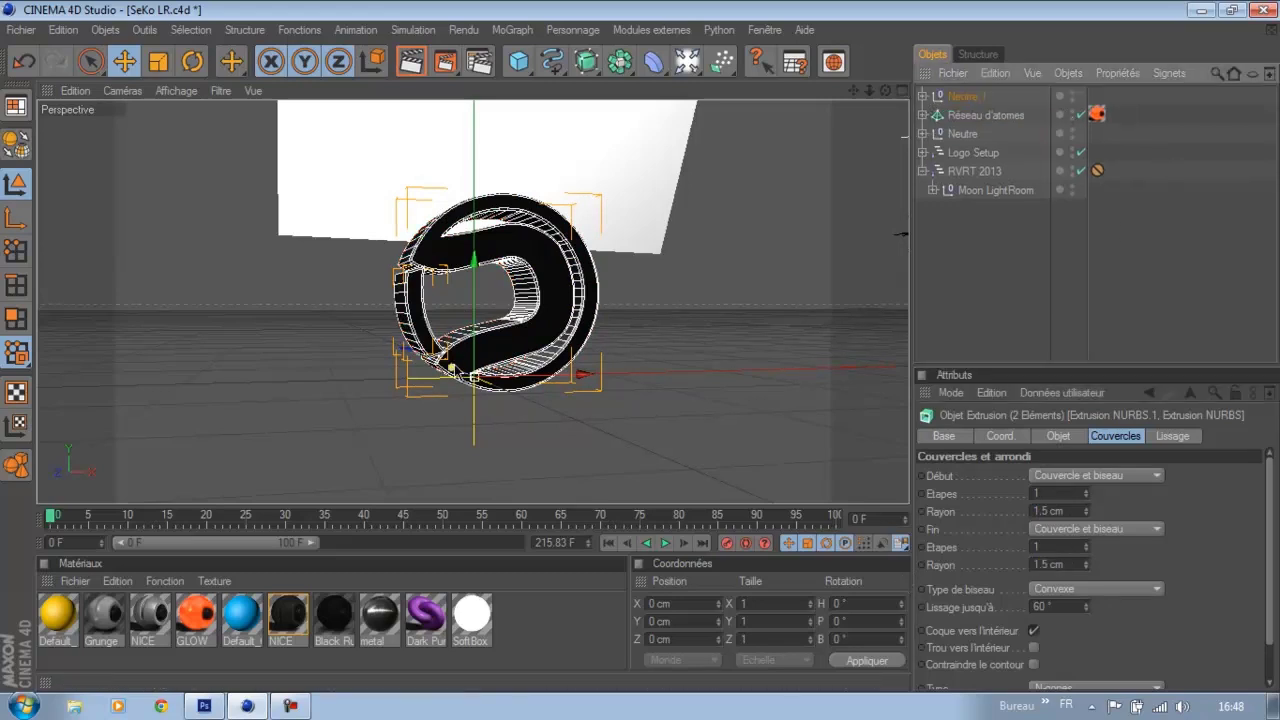
Shift the logo extrusions along Z and select both Extrusion NURBS parts inside Neutre
left_click_drag(451, 370, 640, 352)
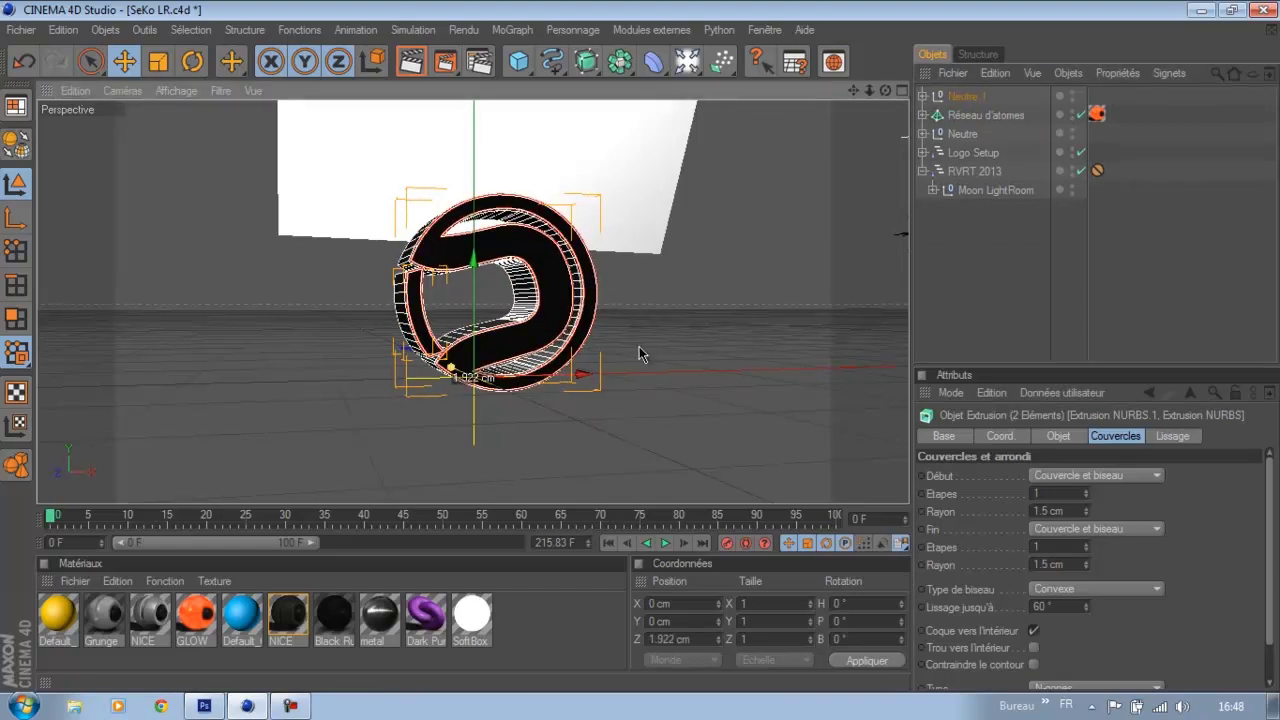
left_click(1020, 220)
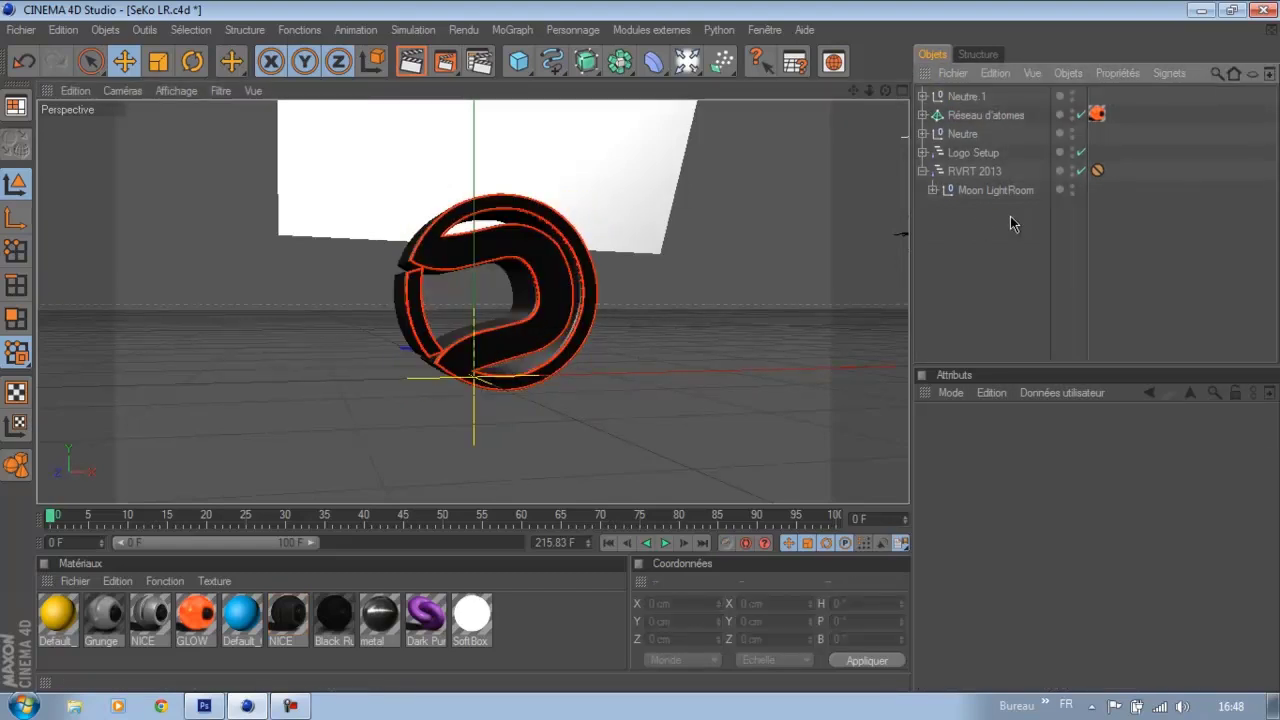
left_click(942, 134)
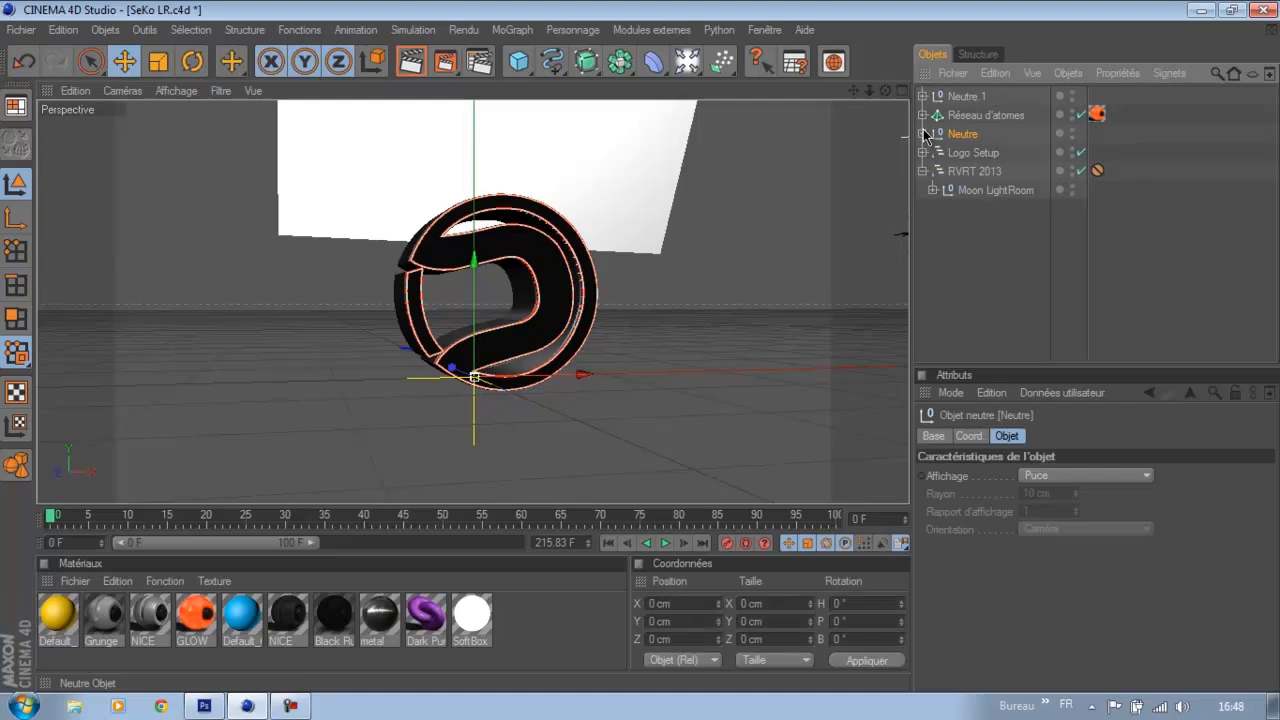
left_click(923, 136)
left_click(923, 136)
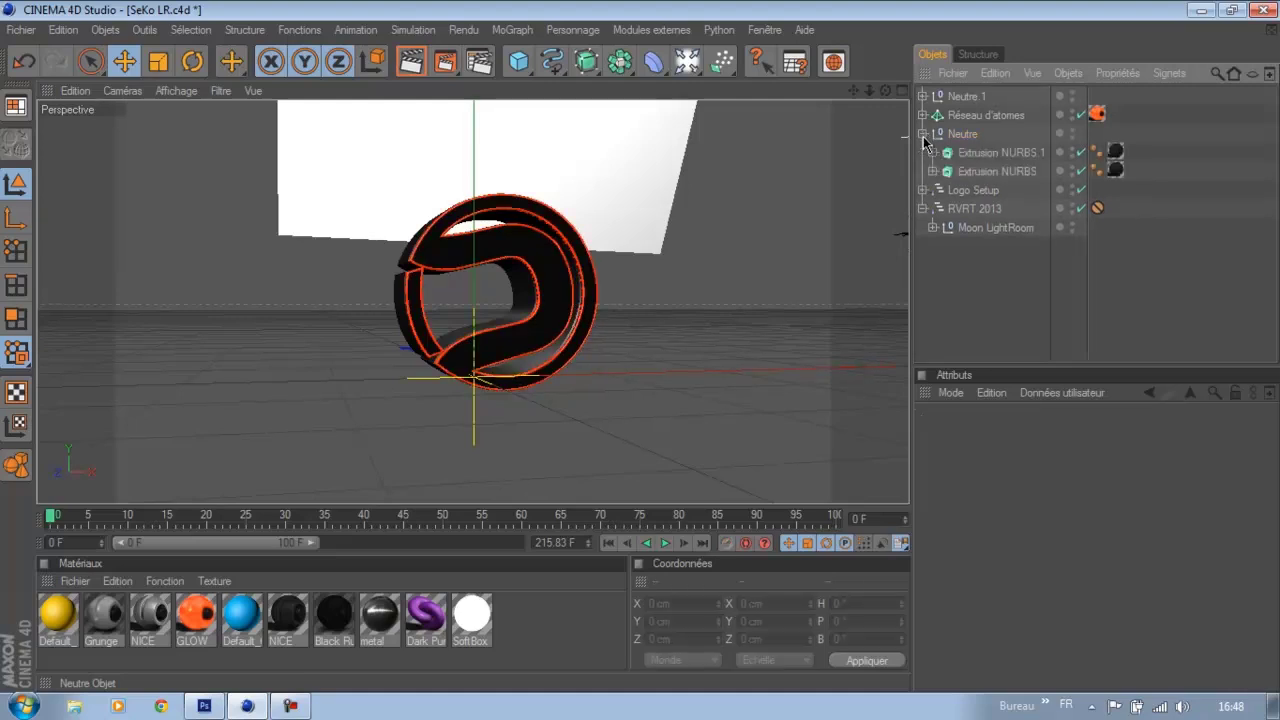
left_click(986, 157)
left_click(992, 172, "ctrl")
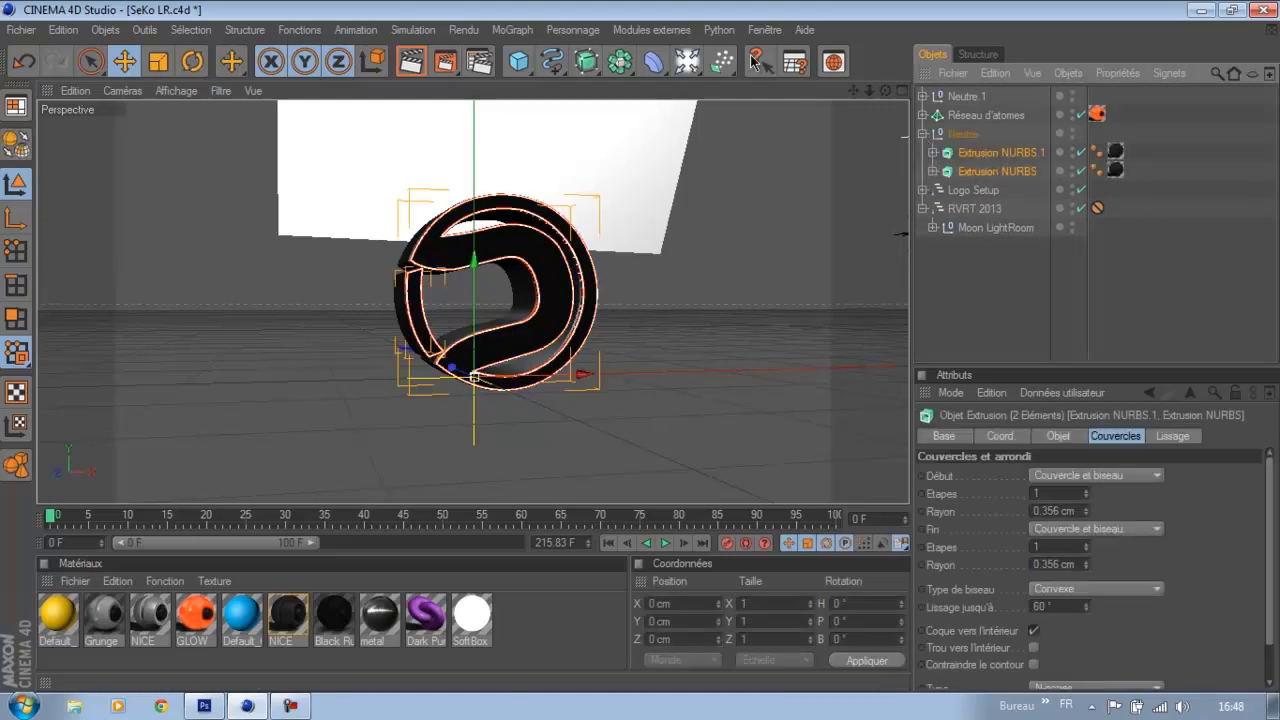
left_click(716, 30)
mouse_move(762, 57)
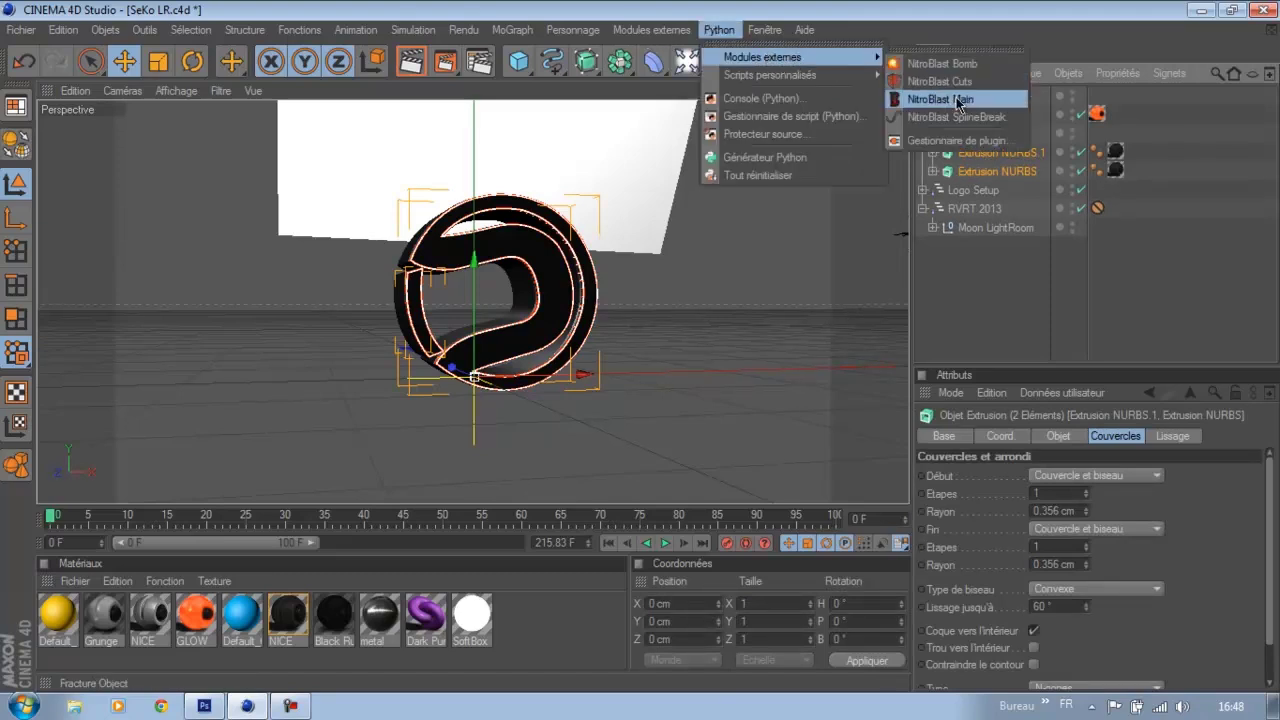
In NitroBlast Main, set Quality to Extreme and Pieces to 50, fracture, and close the window
left_click(940, 99)
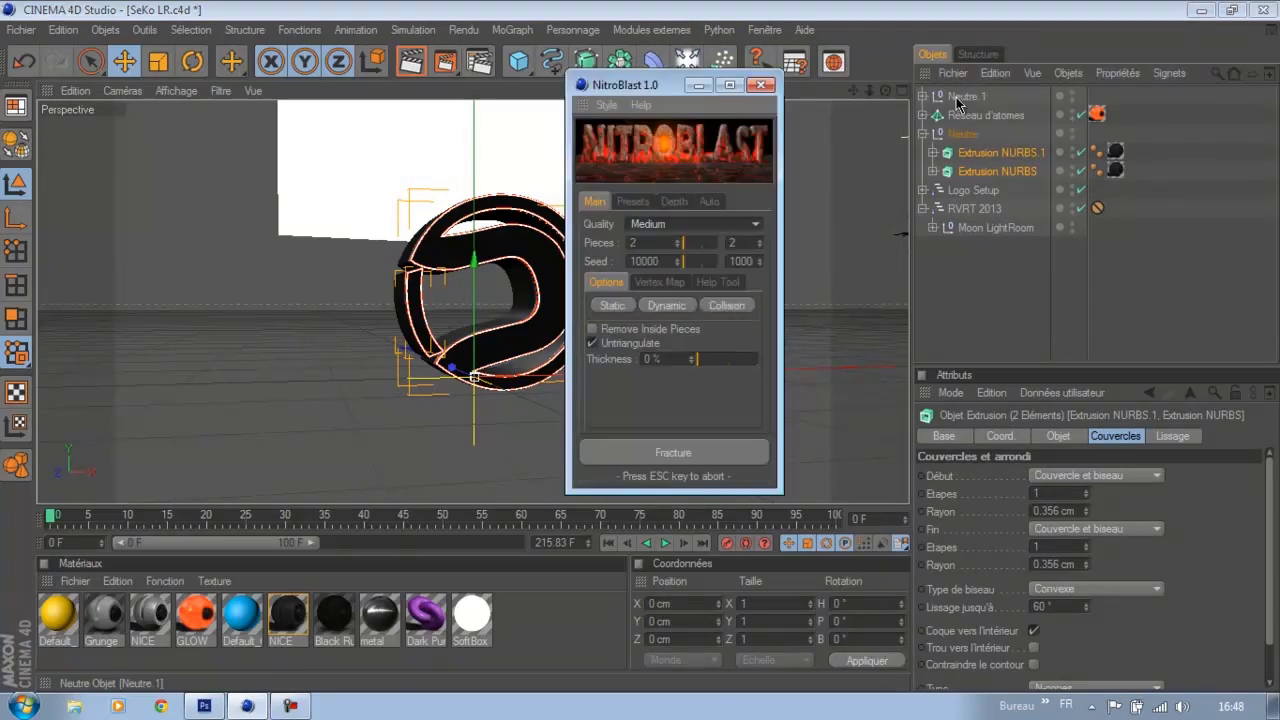
left_click(648, 226)
left_click(650, 294)
type("50")
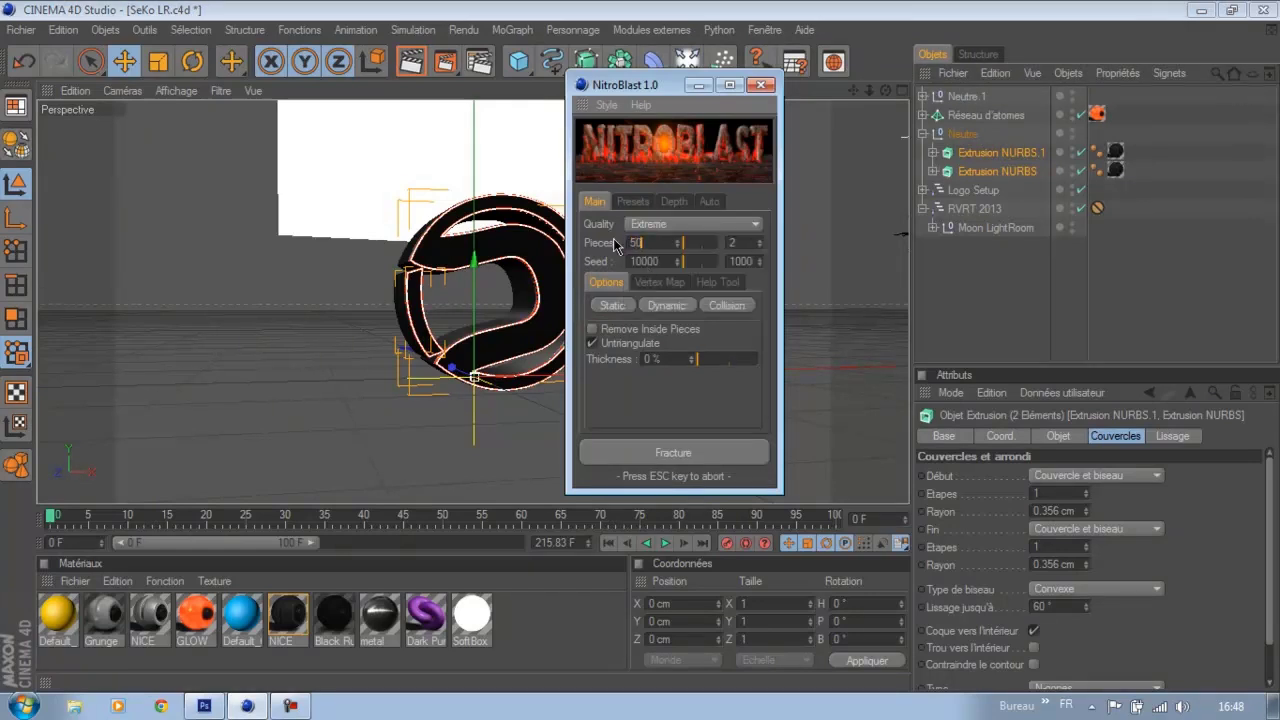
left_click(693, 455)
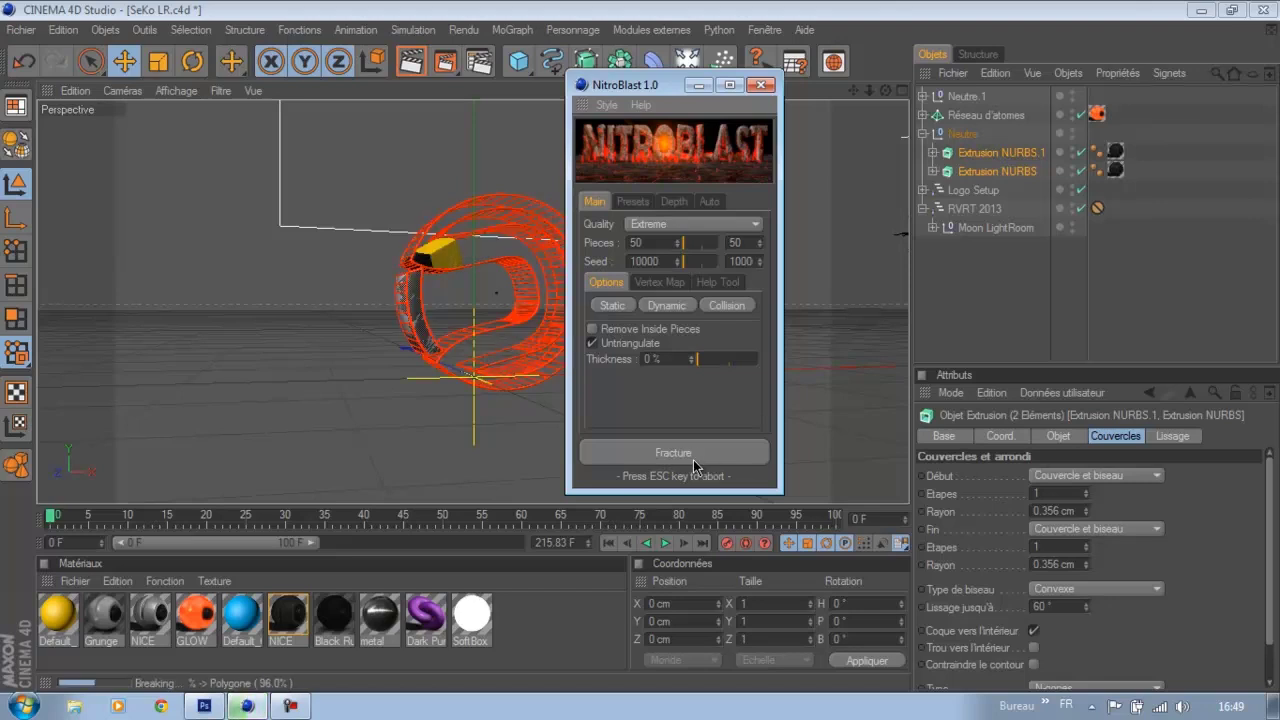
left_click(761, 84)
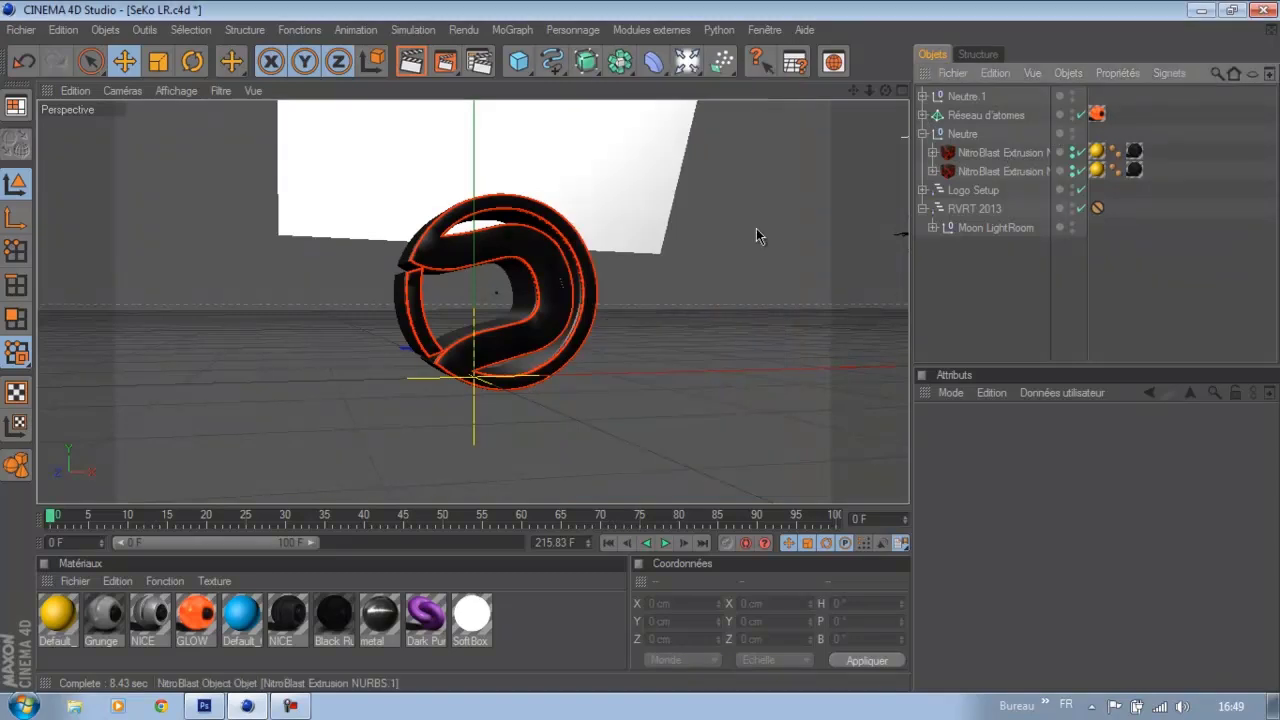
Apply the NICE material to Pieces 49 and 45 and push Piece 49 slightly along Z
left_click_drag(869, 90, 649, 346)
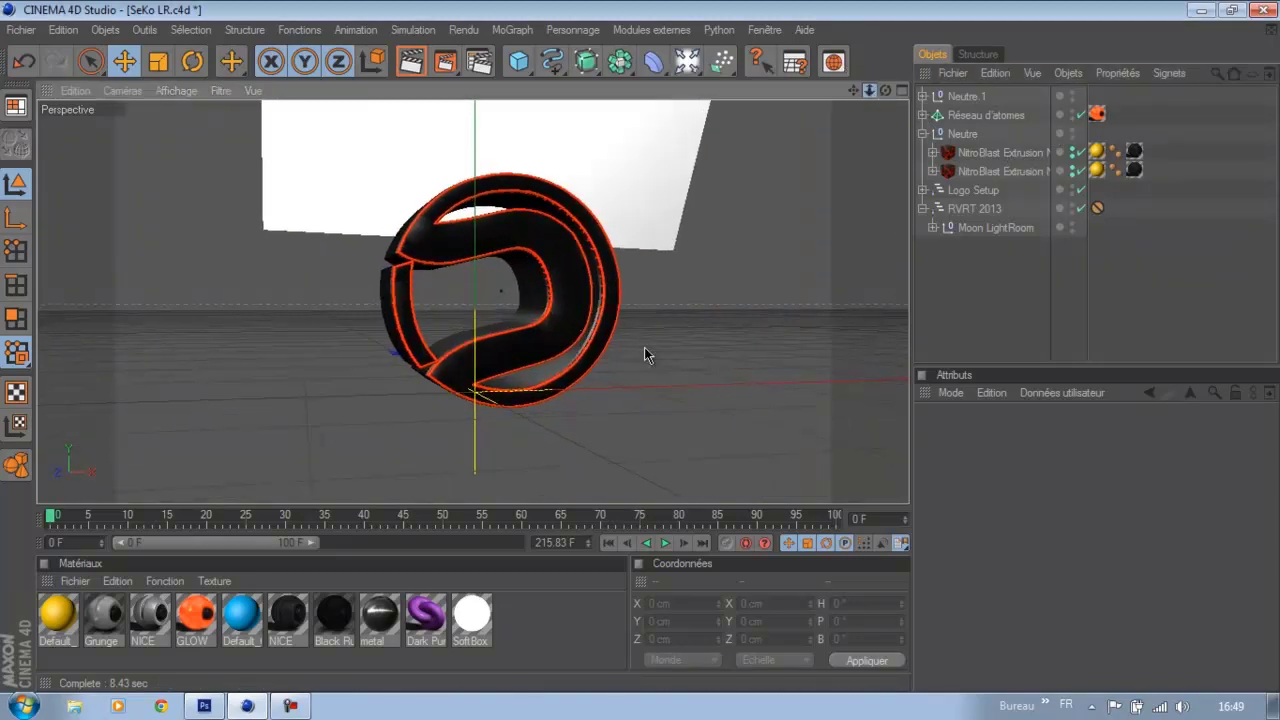
left_click(440, 235)
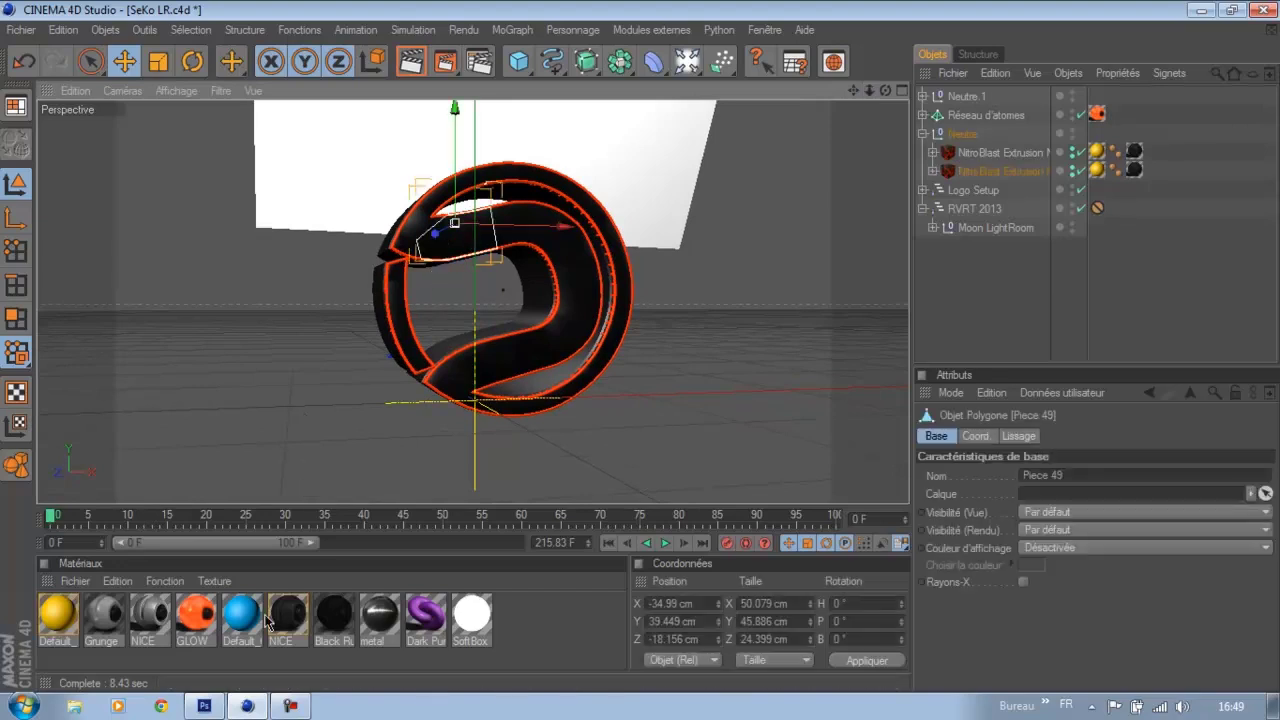
left_click(148, 620)
left_click_drag(155, 618, 443, 243)
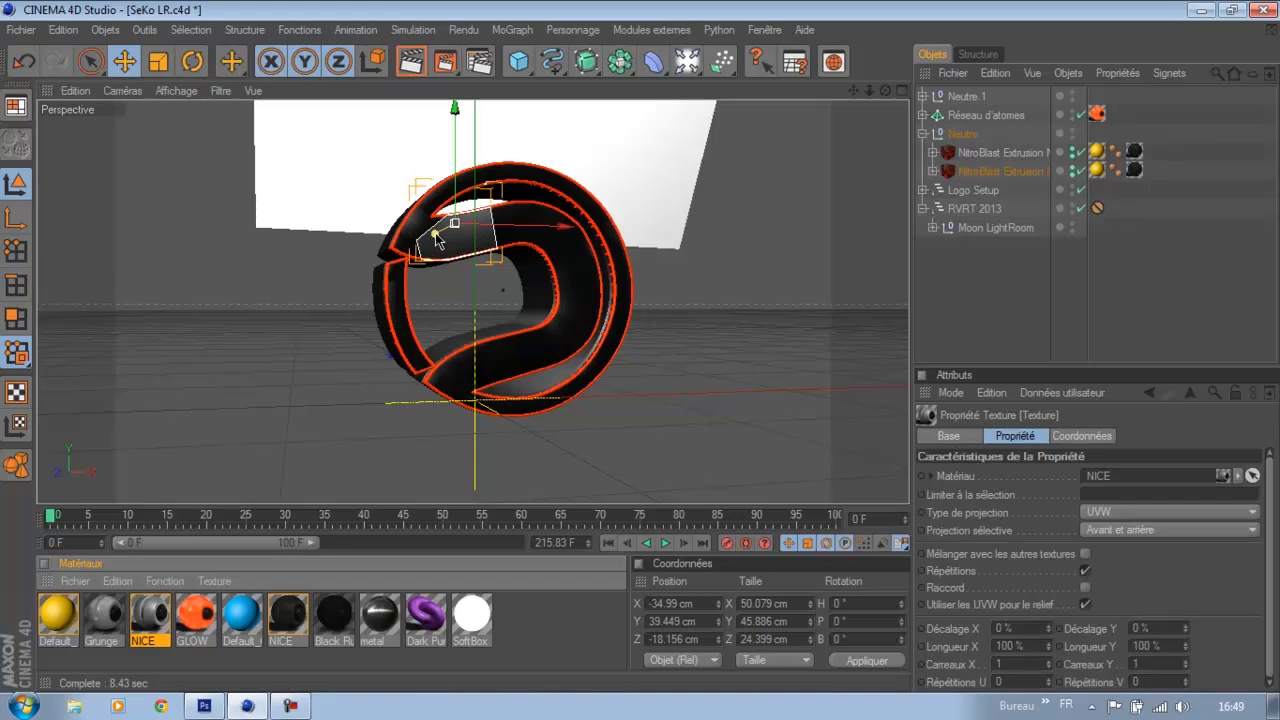
left_click_drag(436, 238, 438, 242)
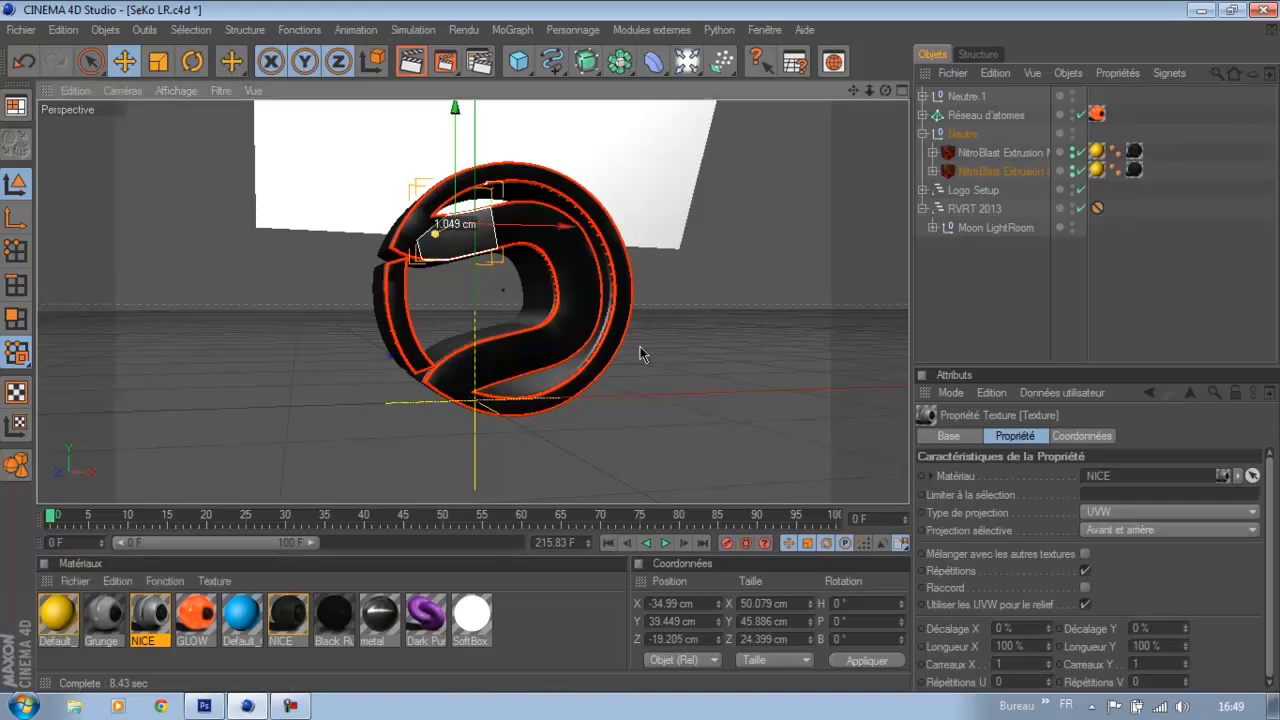
left_click_drag(640, 352, 642, 356)
left_click(543, 342)
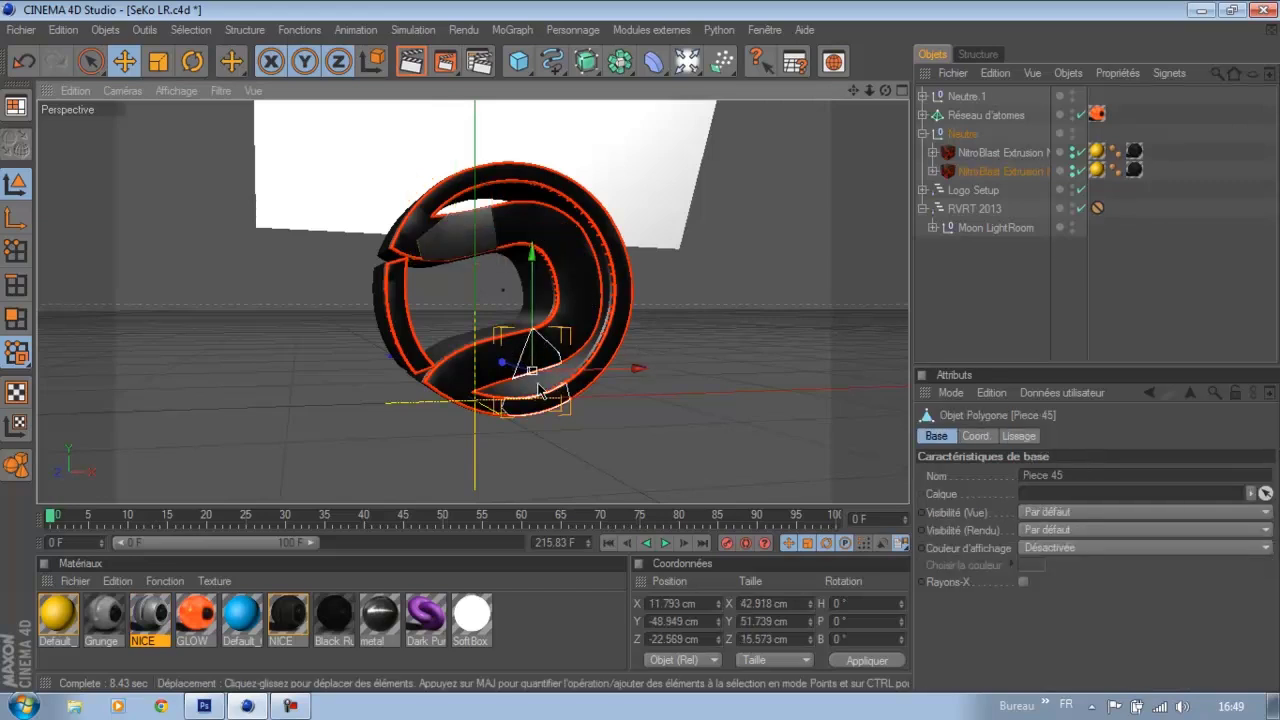
left_click_drag(167, 612, 508, 370)
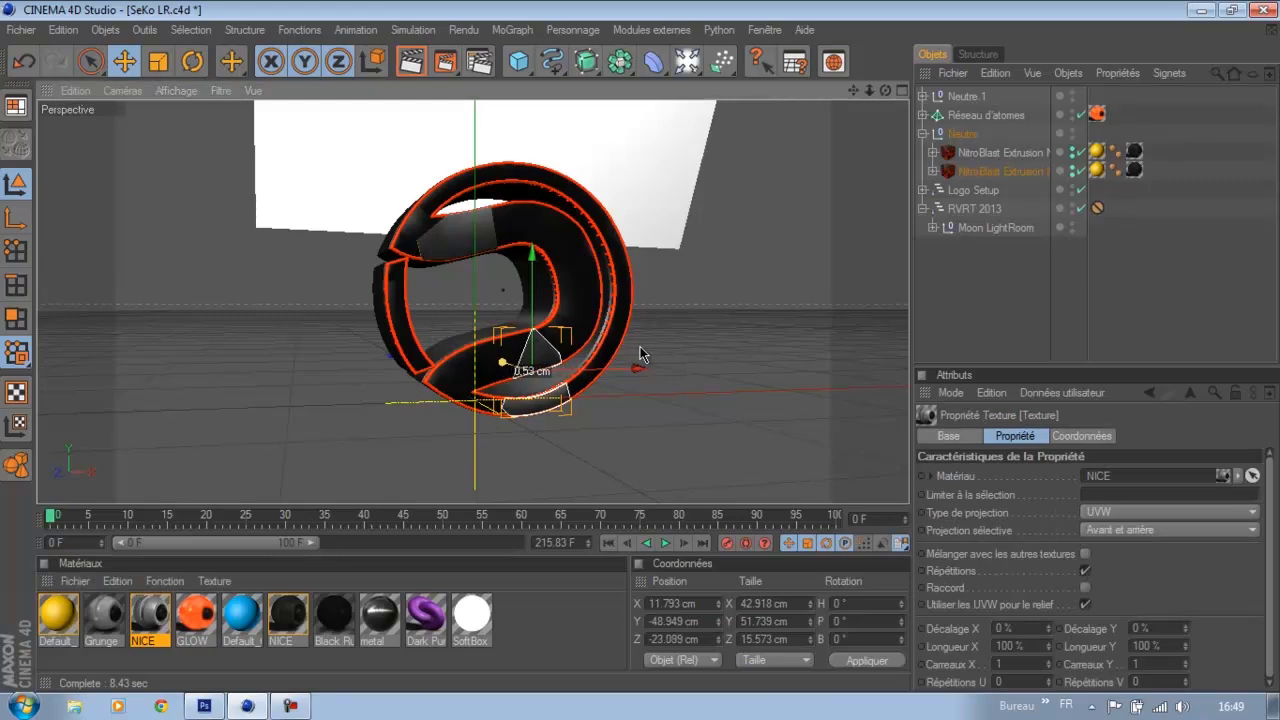
Offset Pieces 39, 43, 46 and 12 of the fractured ring slightly along Z
left_click(437, 397)
left_click_drag(437, 397, 641, 347)
left_click_drag(573, 245, 641, 352)
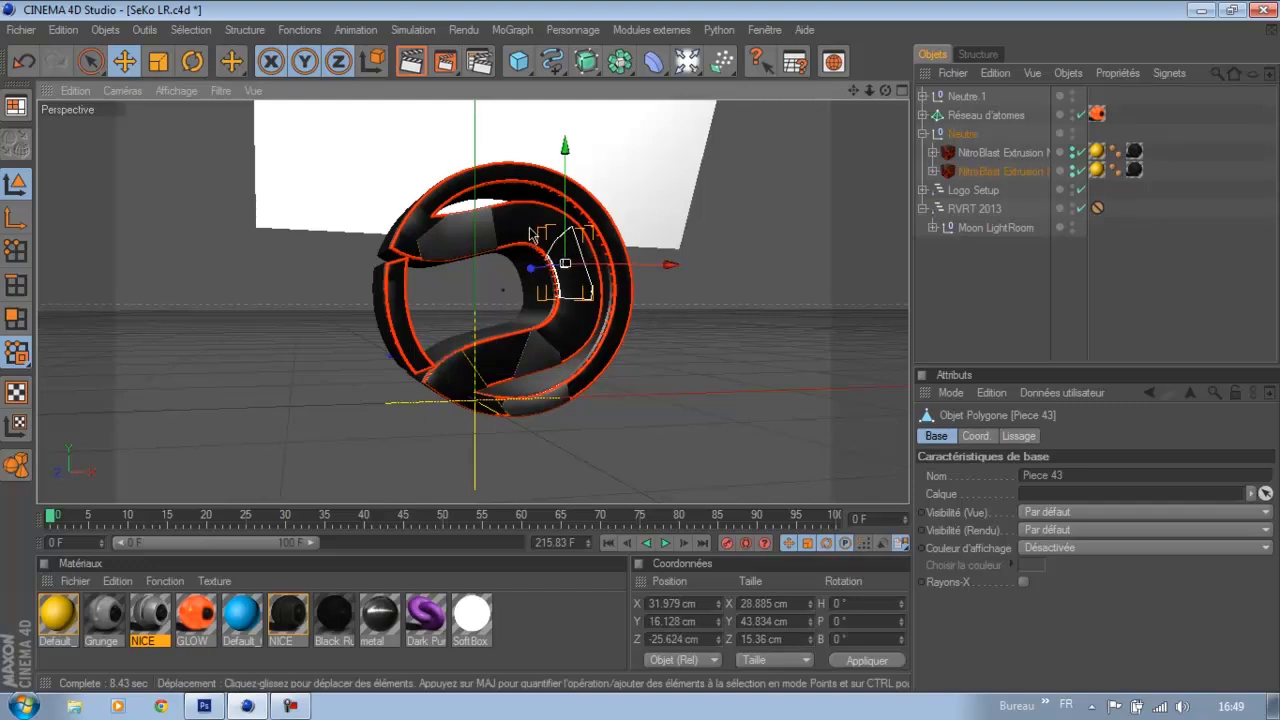
left_click_drag(540, 225, 640, 353)
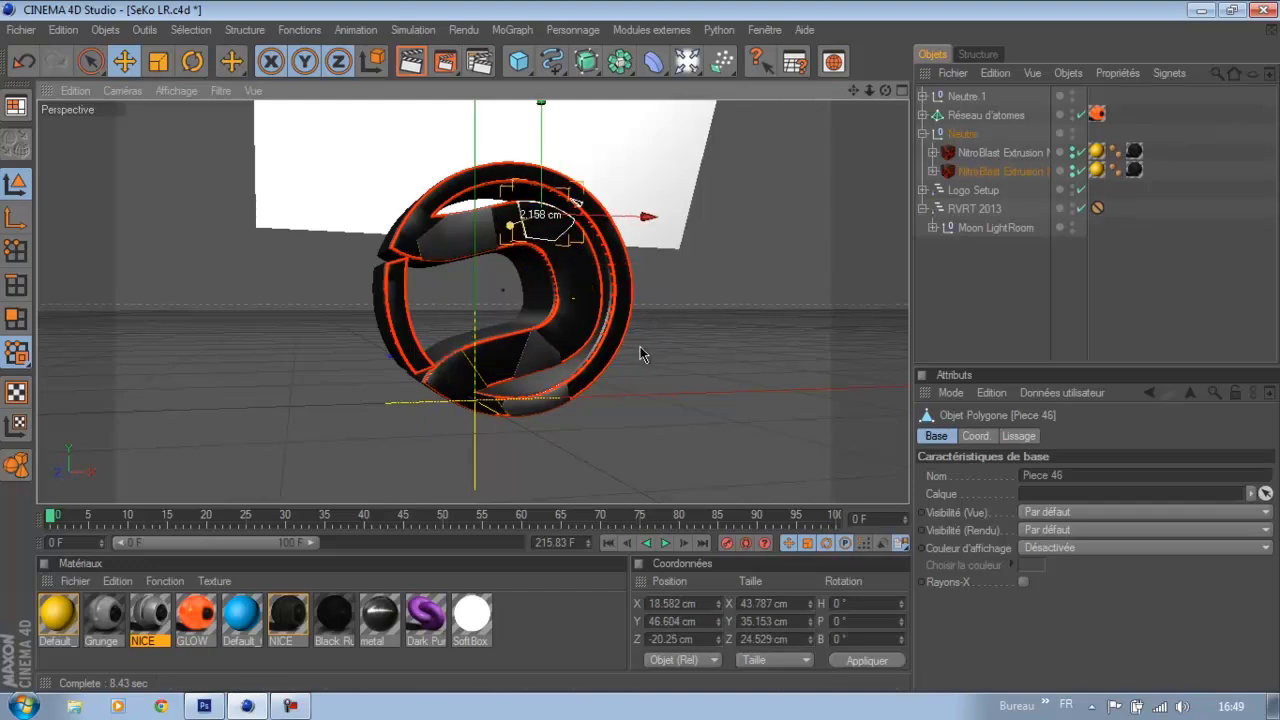
left_click(420, 221)
left_click_drag(420, 221, 643, 354)
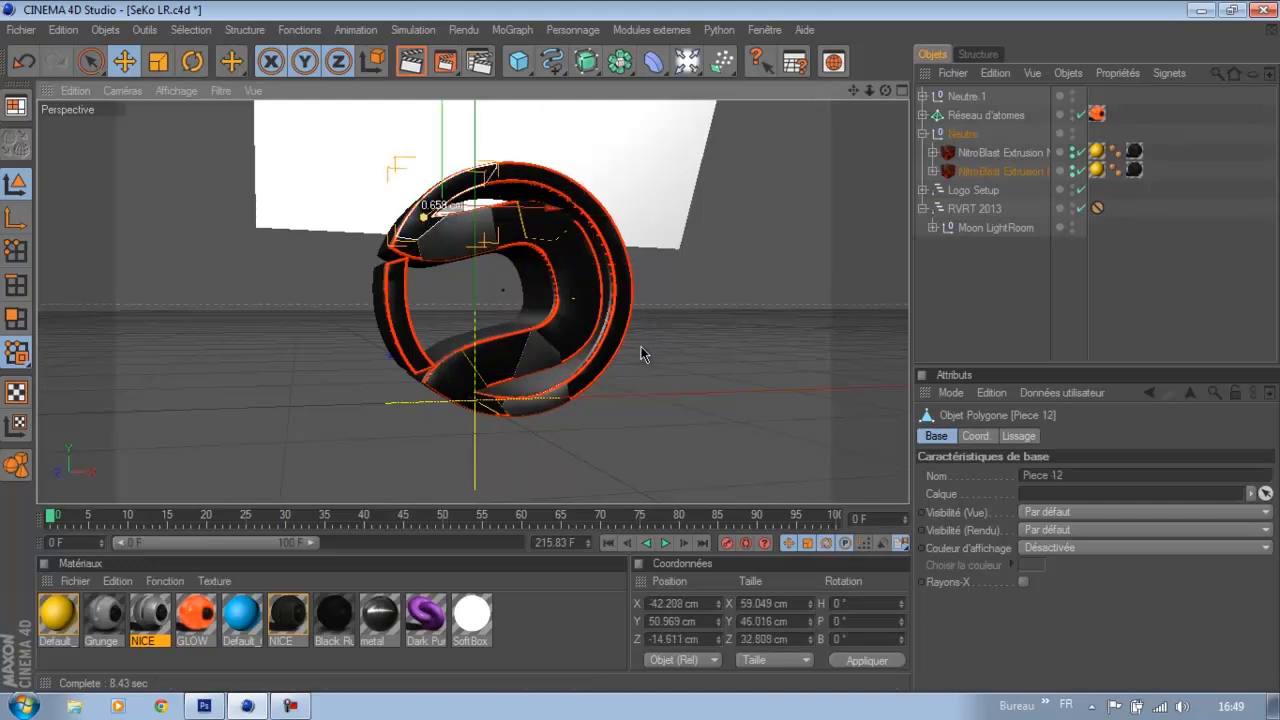
Offset Pieces 40, 41 and 44 on the ring's right and centre along Z
left_click(632, 294)
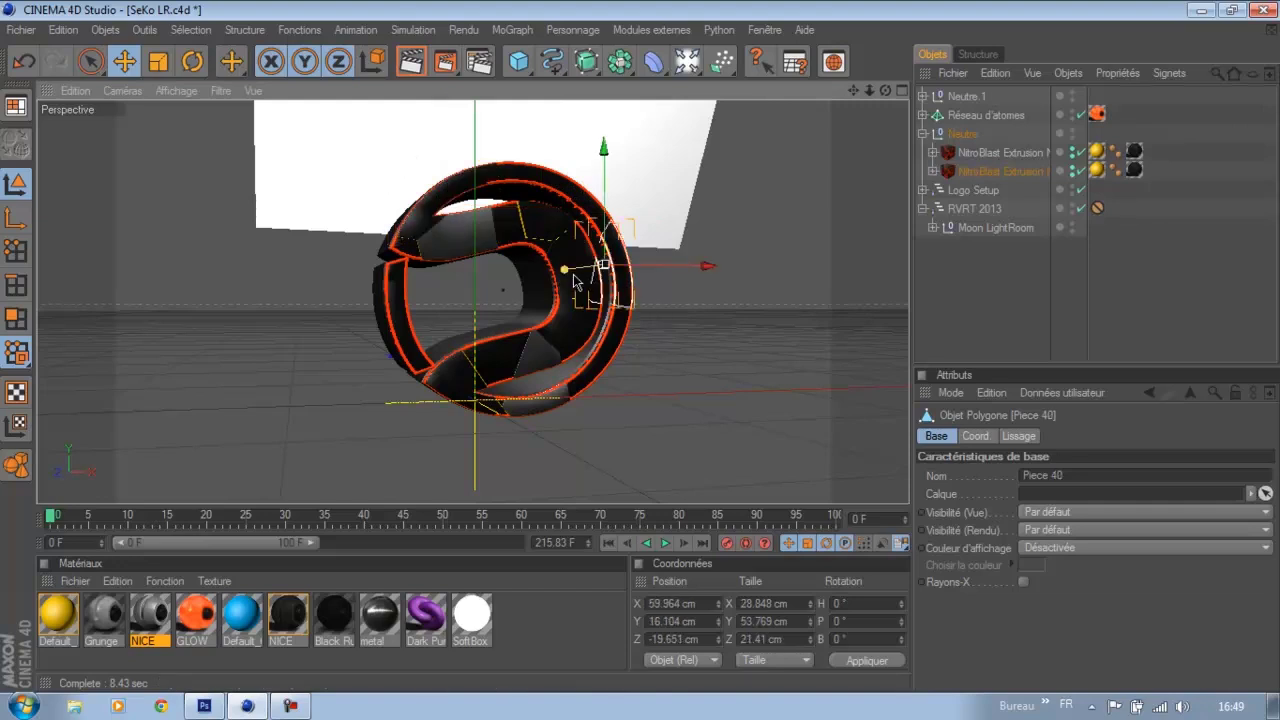
left_click_drag(643, 354, 640, 356)
mouse_move(162, 612)
left_mouse_down()
mouse_move(458, 428)
mouse_move(615, 306)
left_mouse_up()
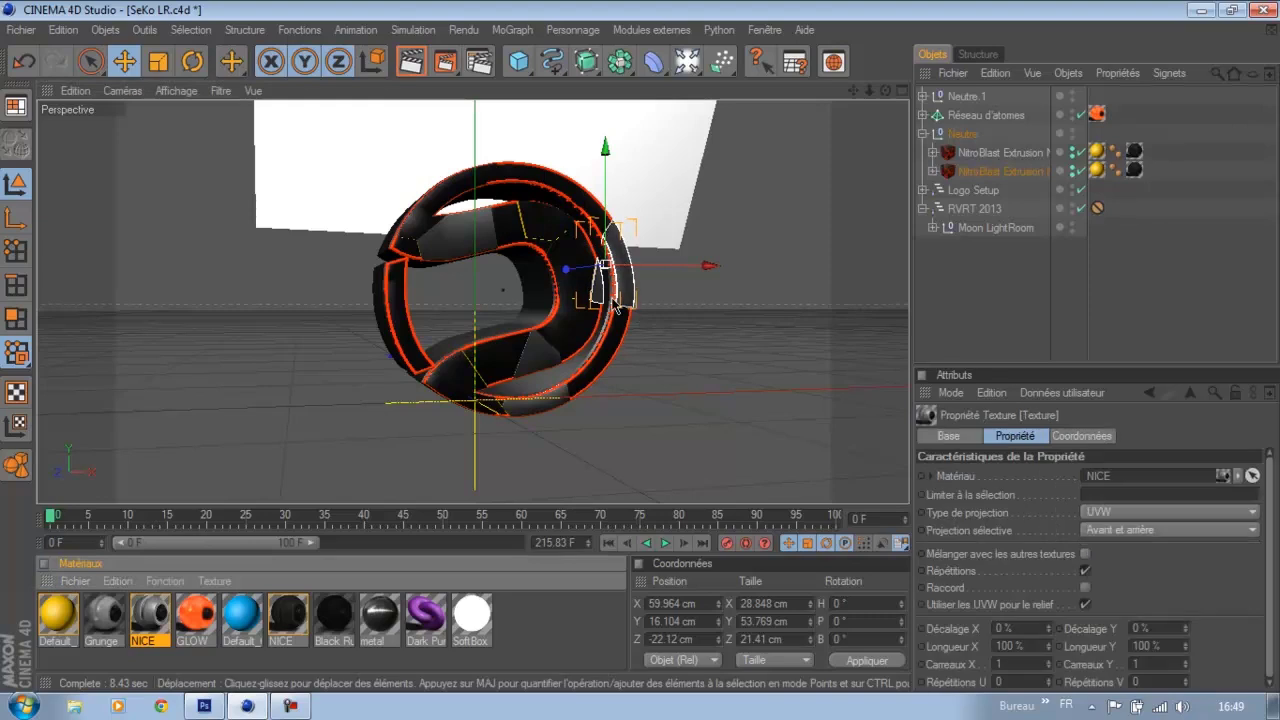
left_click(610, 352)
left_click_drag(572, 365, 641, 354)
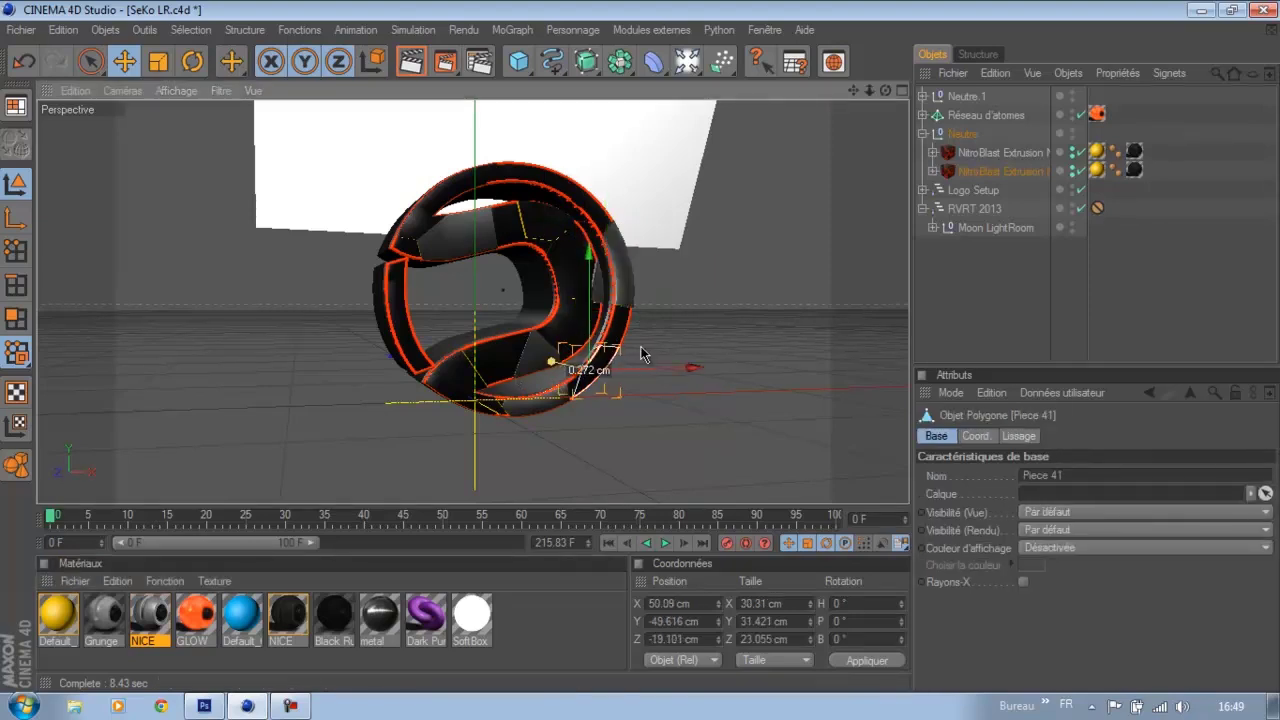
left_click(572, 302)
left_click(541, 311)
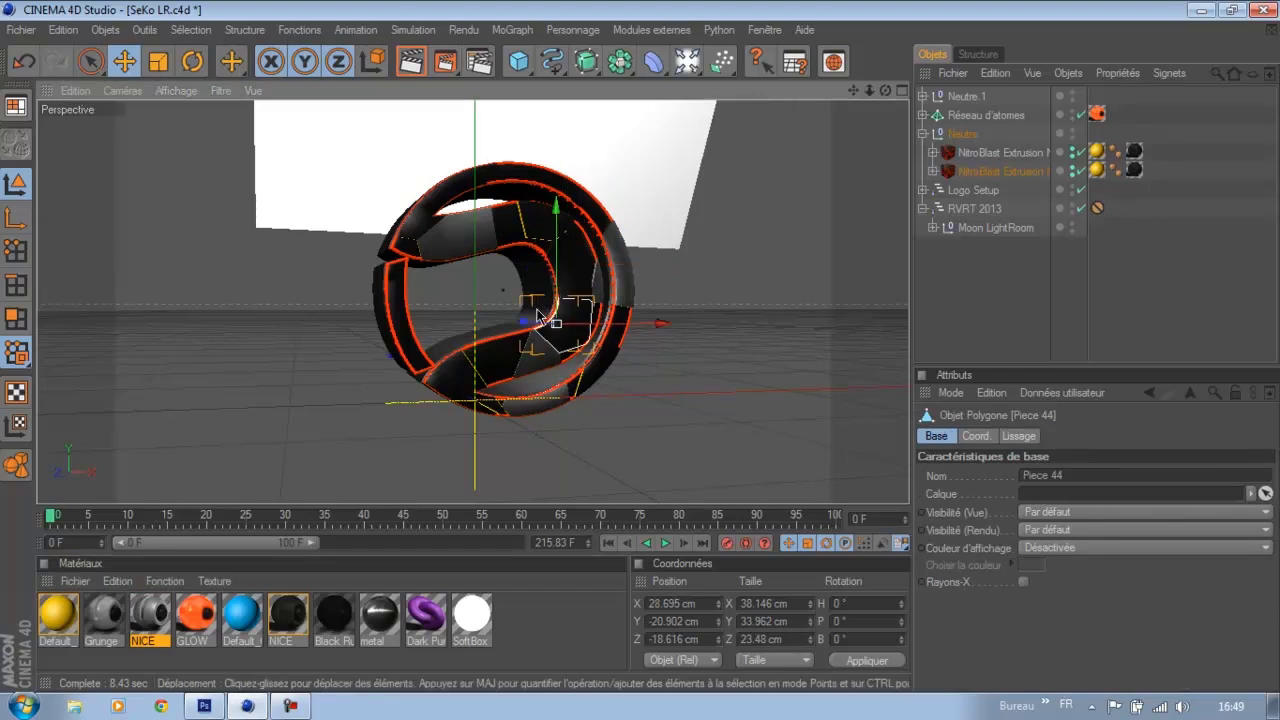
left_click_drag(538, 316, 546, 320)
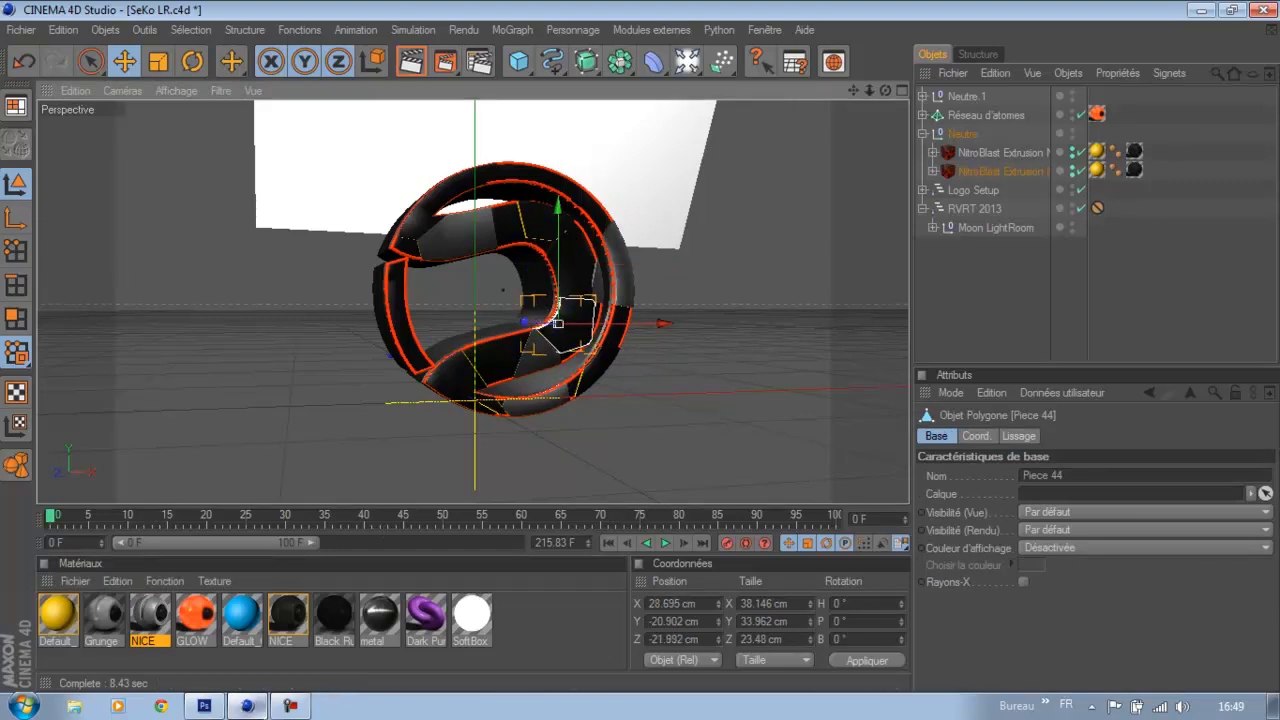
Push Pieces 39 and 12 further along Z, then check the render output settings
left_click(1276, 708)
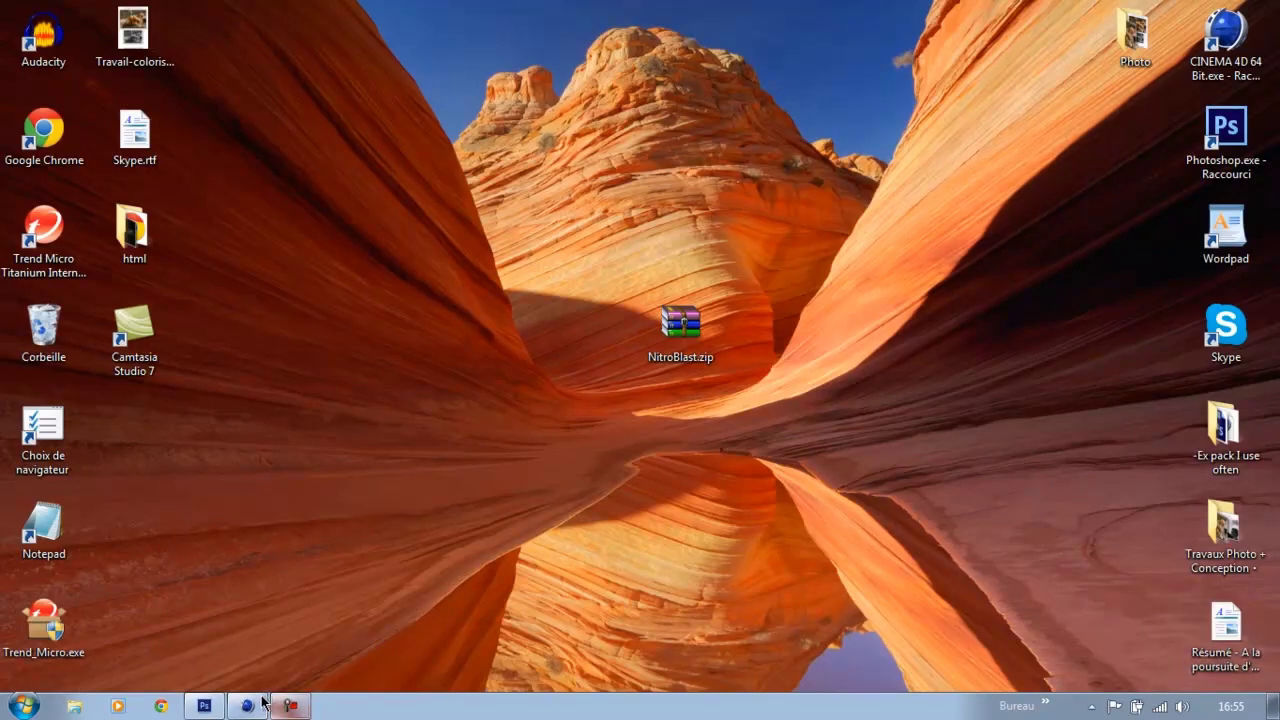
left_click(247, 706)
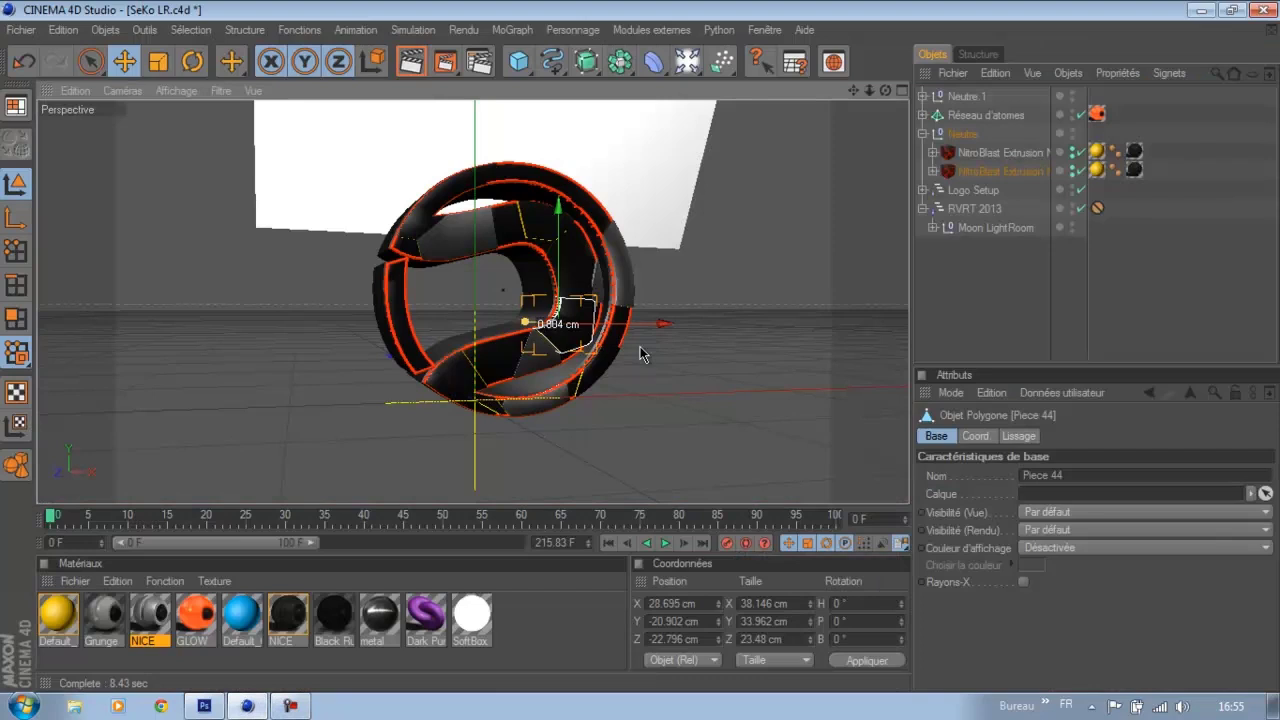
left_click(539, 277)
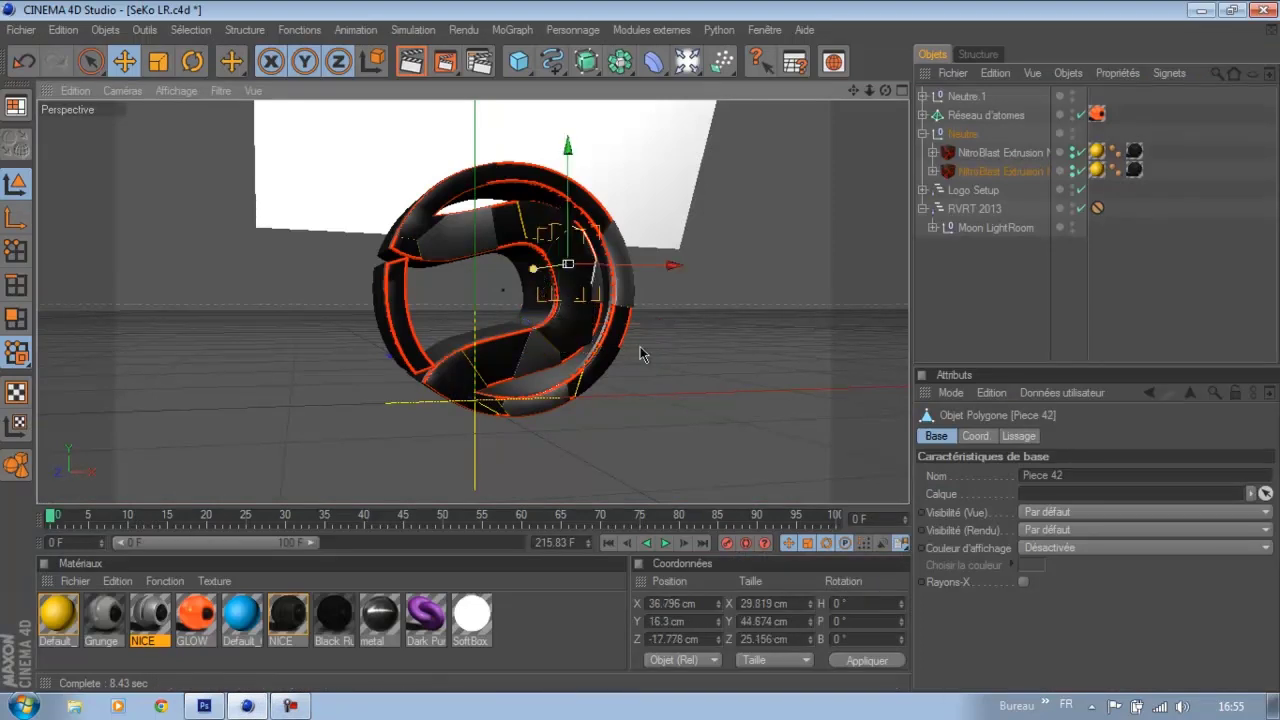
left_click(452, 386)
left_click_drag(437, 372, 643, 351)
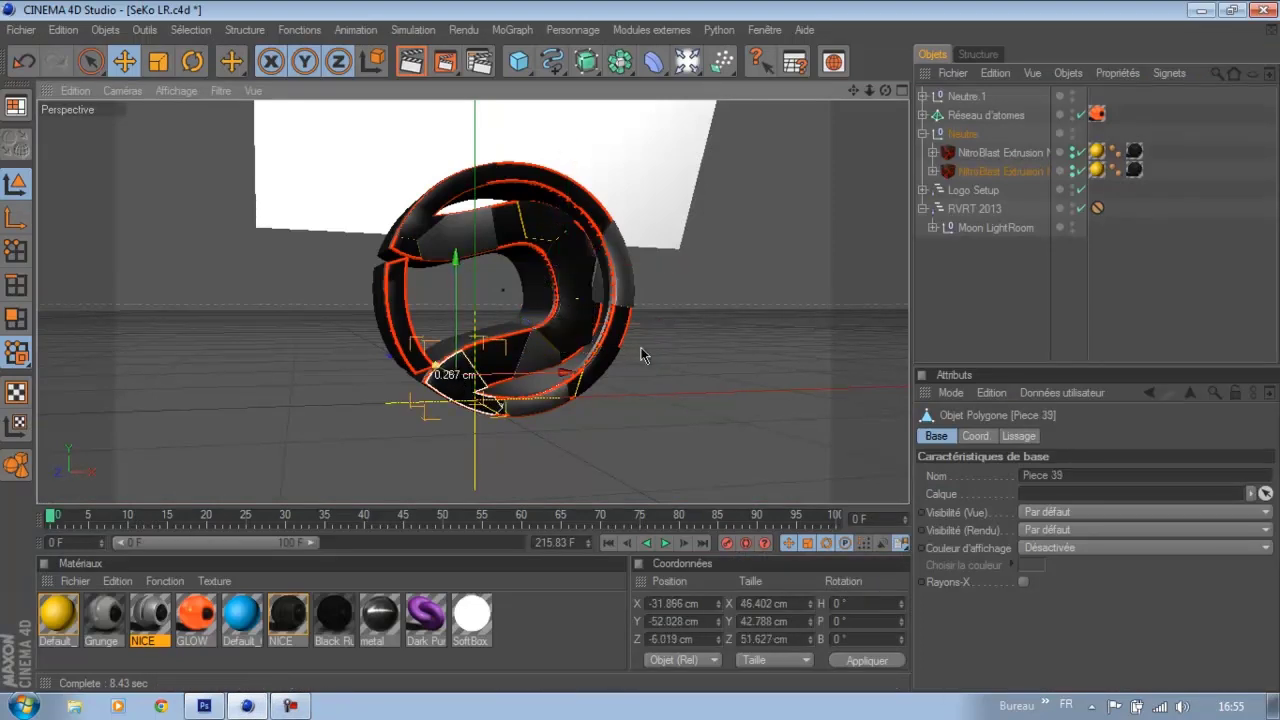
left_click(497, 179)
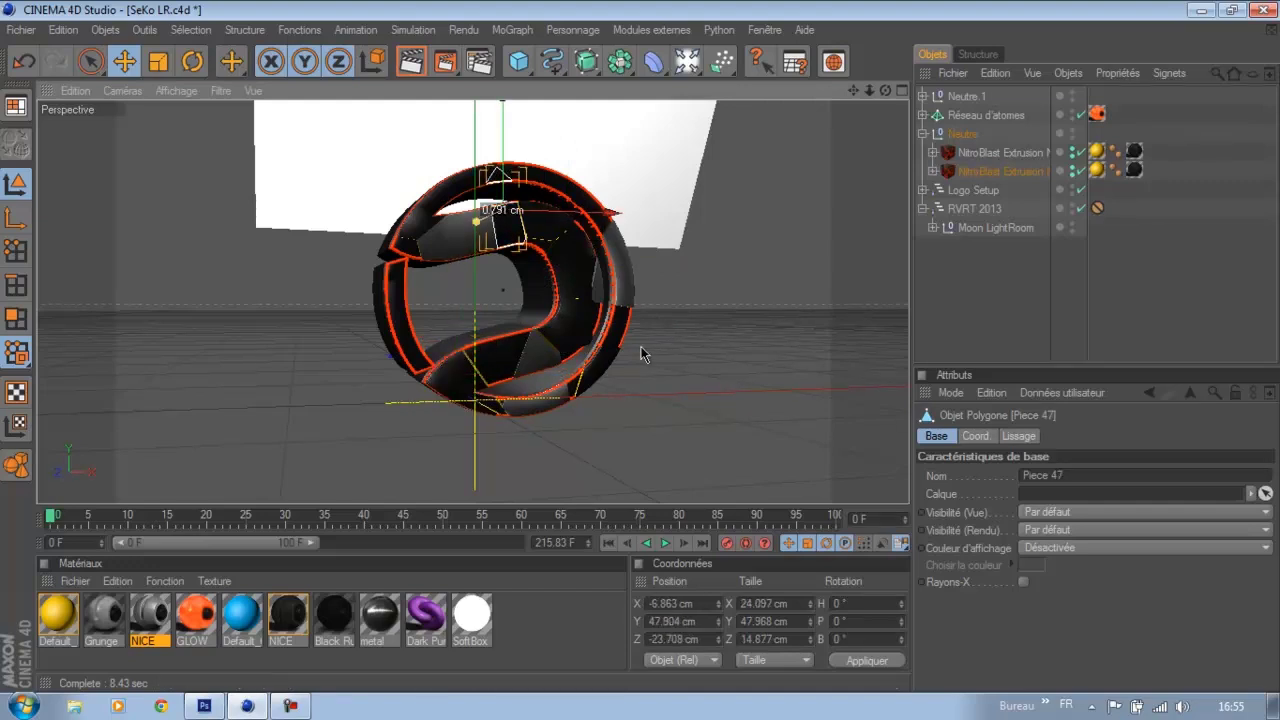
left_click(442, 209)
left_click_drag(425, 222, 430, 226)
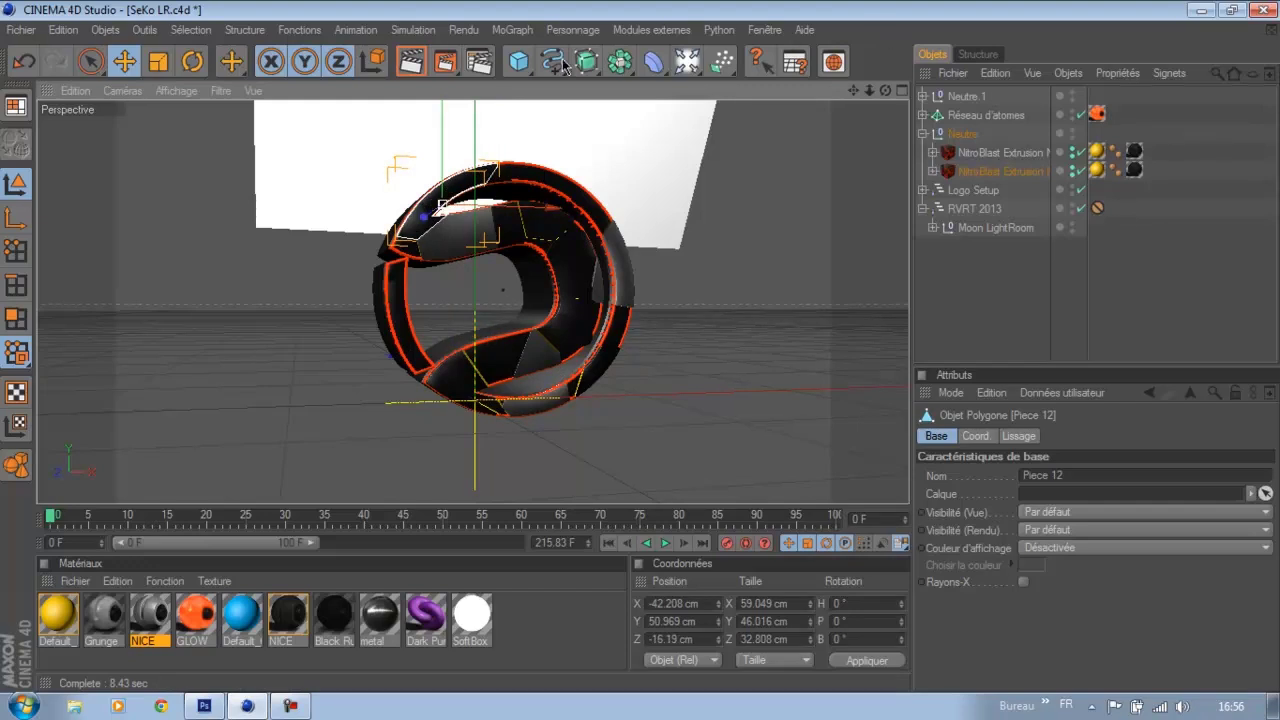
left_click(479, 62)
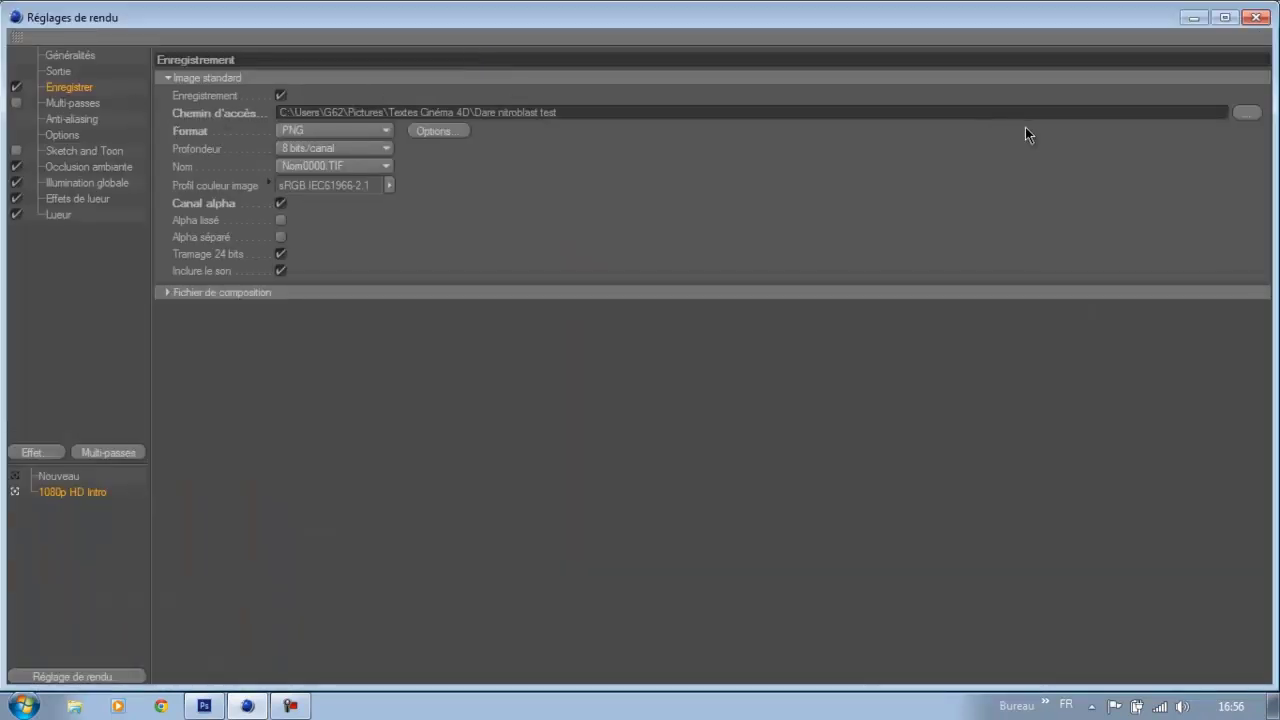
Point the render output to the Images library and rename it from 'Dare nitroblast test' to 'Dare nitroblast'
left_click(1247, 116)
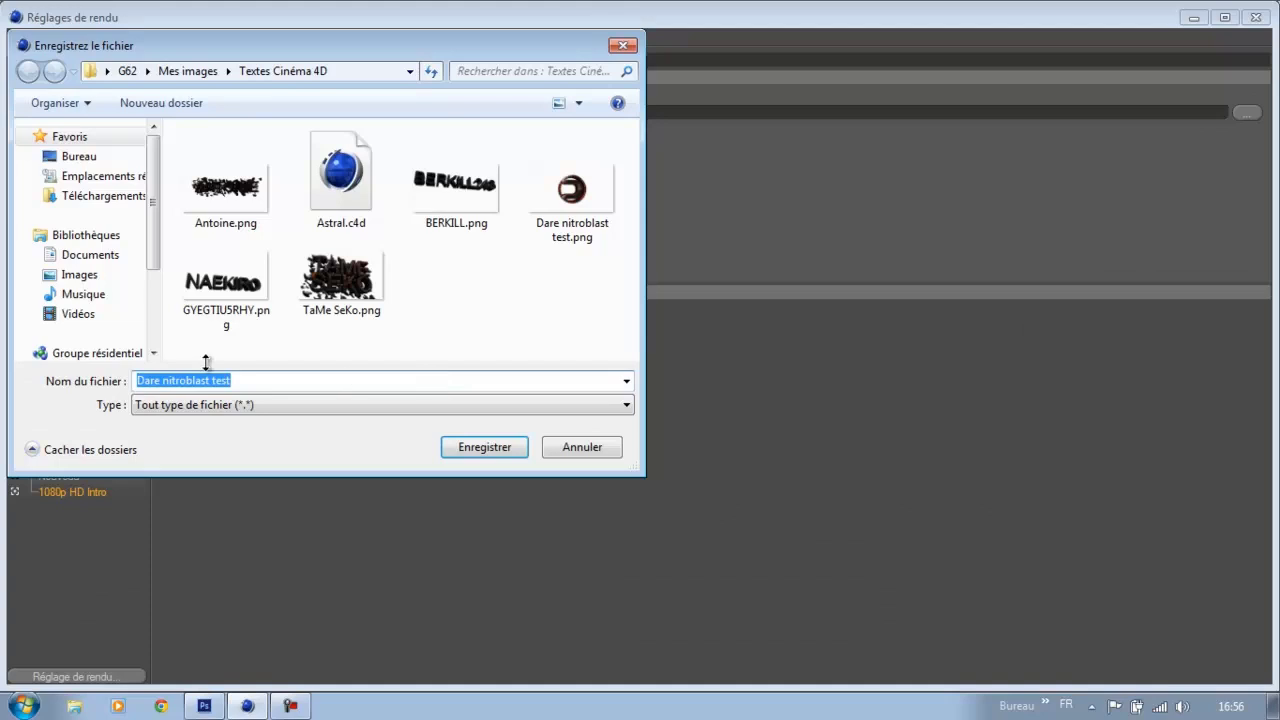
left_click(85, 275)
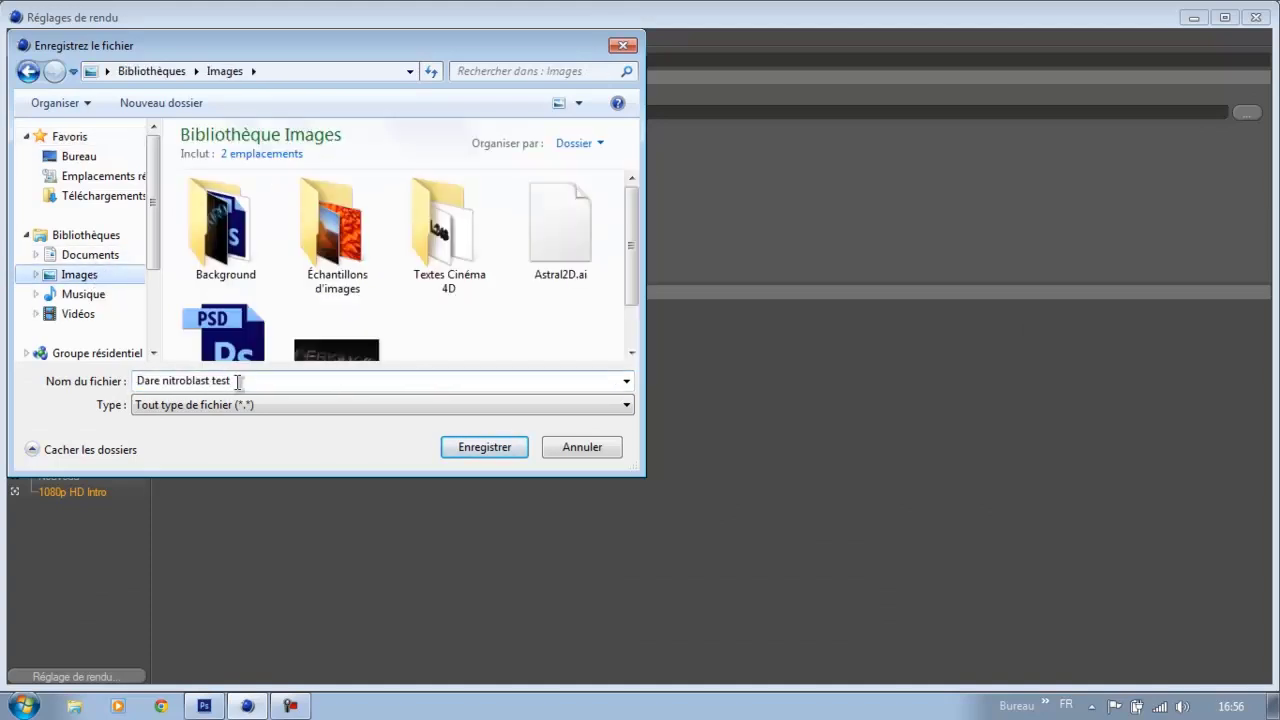
left_click_drag(240, 381, 214, 381)
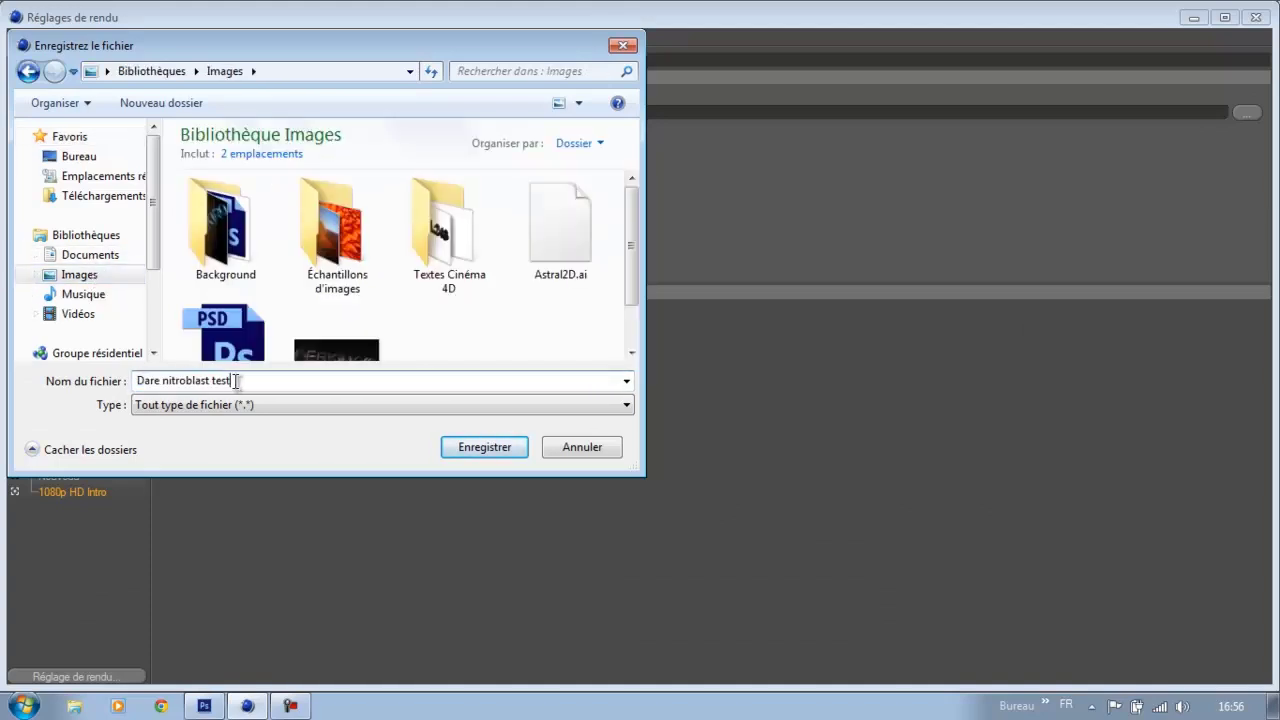
key("Return")
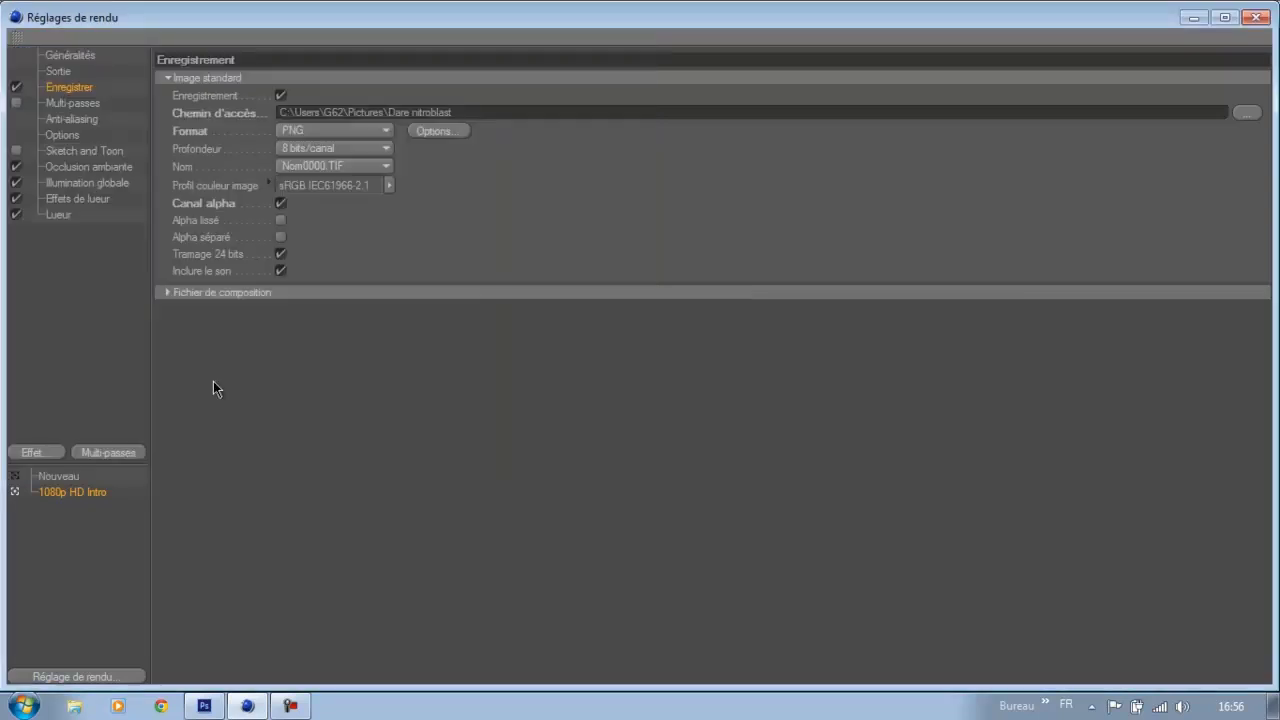
left_click(1256, 17)
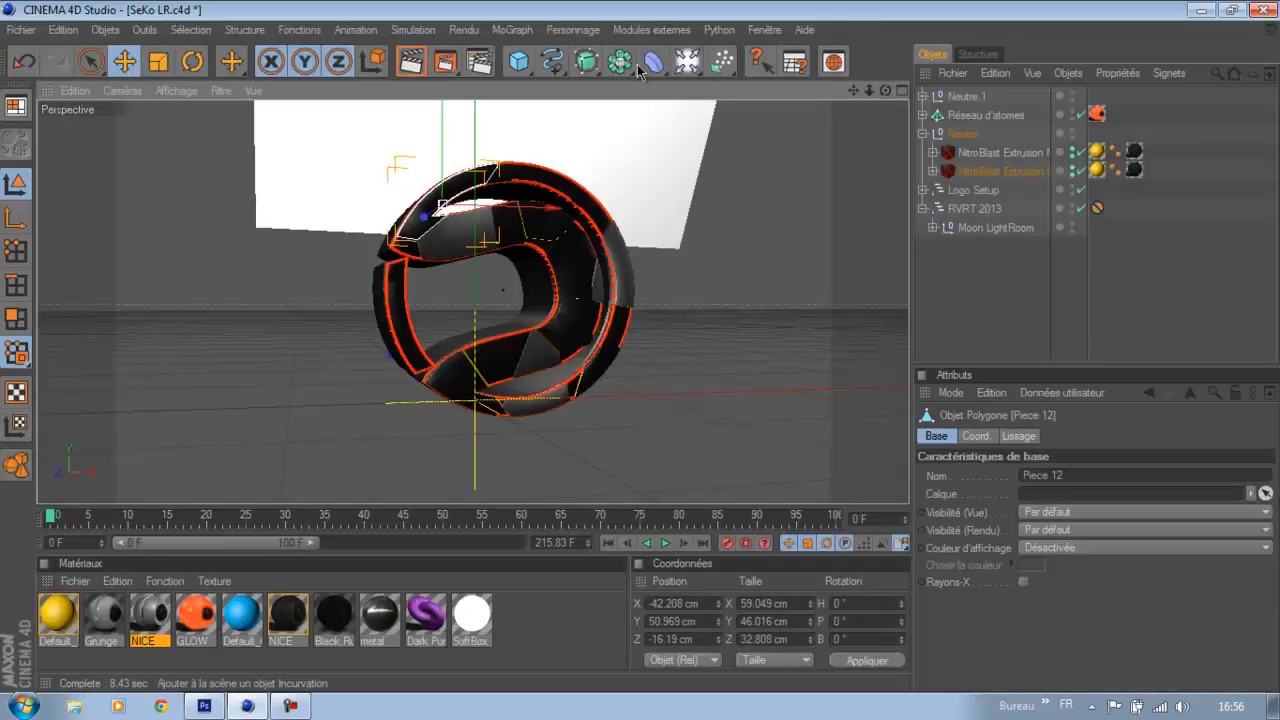
Render the logo to the Picture Viewer past the texture error, then open Explorer
left_click(445, 62)
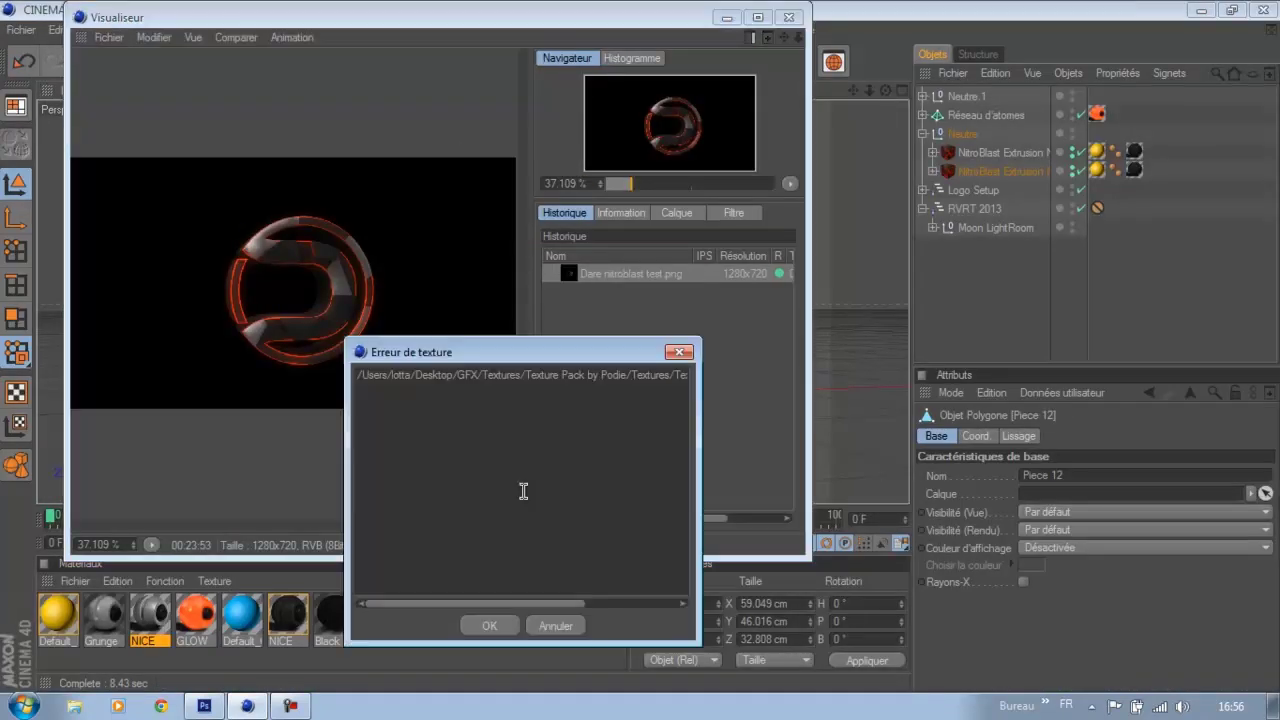
left_click(494, 627)
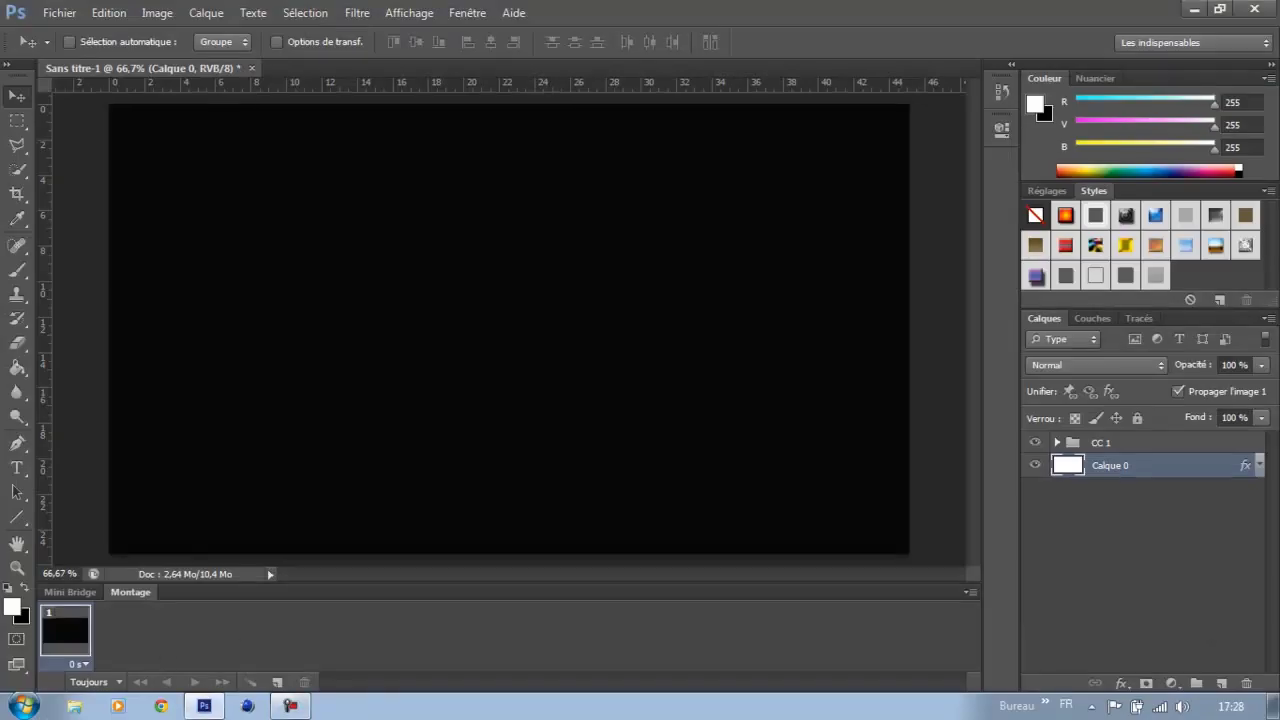
left_click(74, 706)
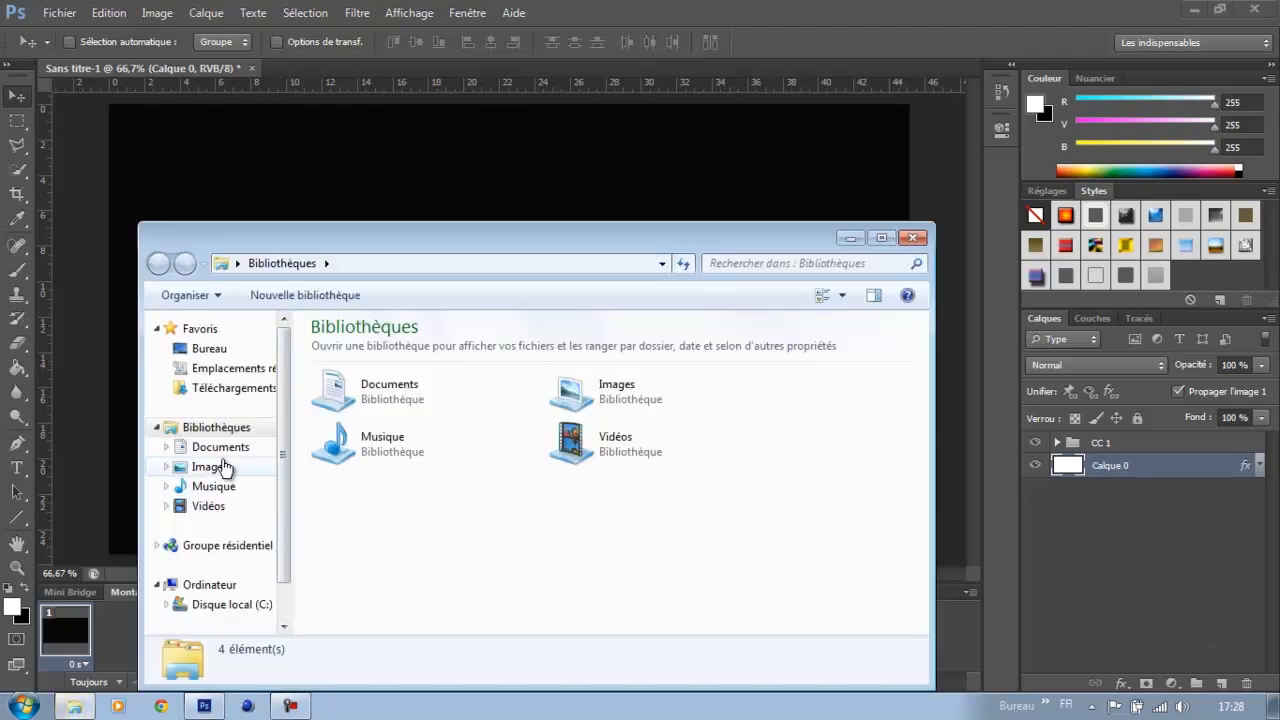
Place Dare nitroblast.png from the Images library onto the black canvas, nudged slightly left
left_click(220, 447)
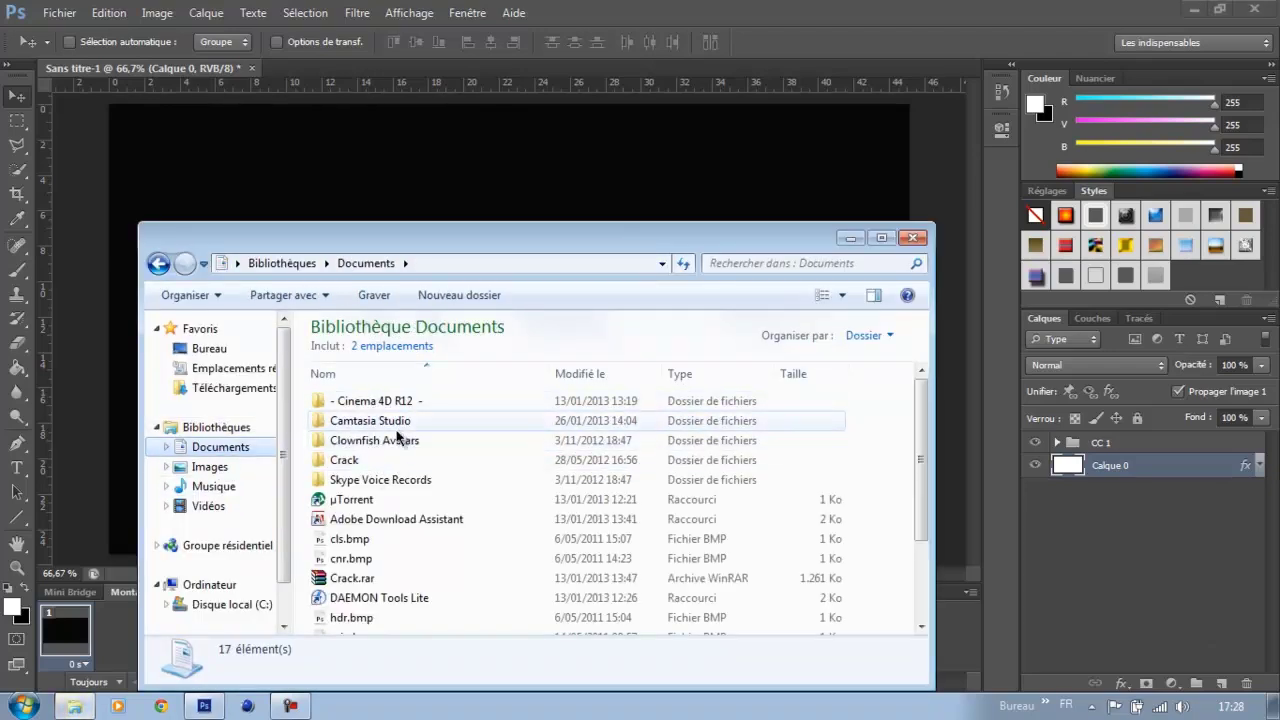
left_click(208, 468)
mouse_move(383, 535)
left_mouse_down()
mouse_move(566, 193)
mouse_move(520, 186)
left_mouse_up()
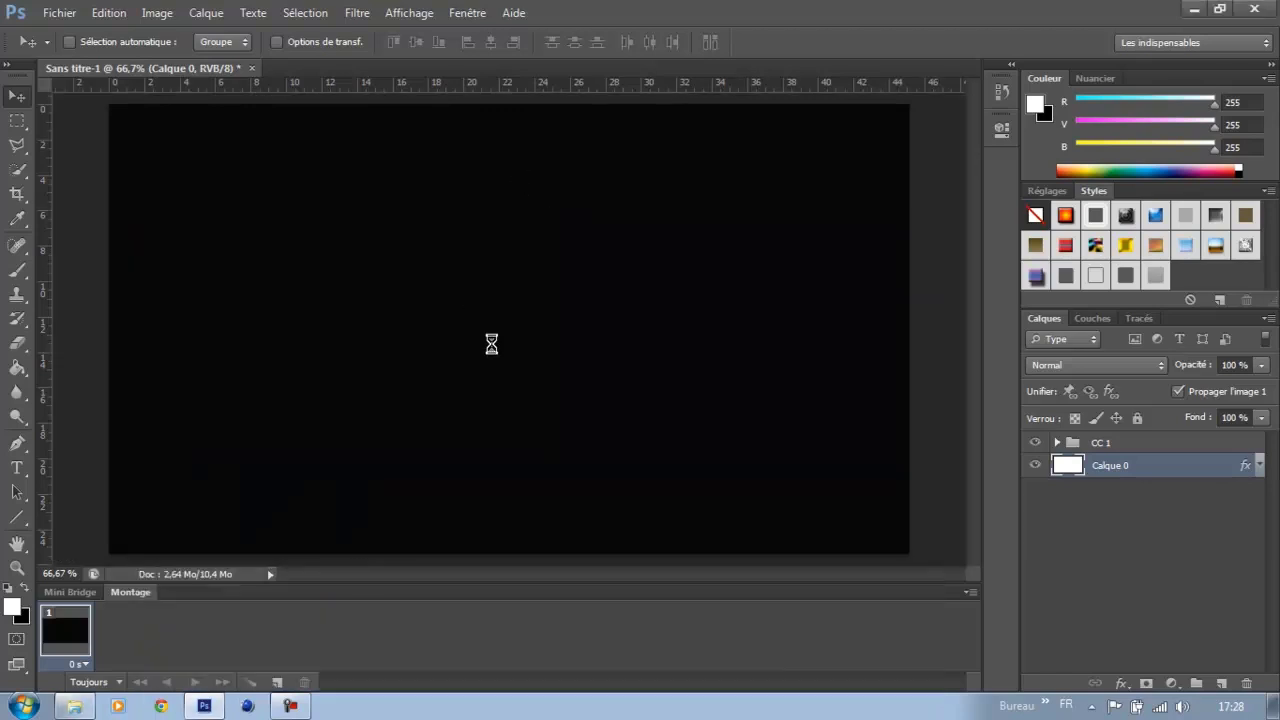
key("Return")
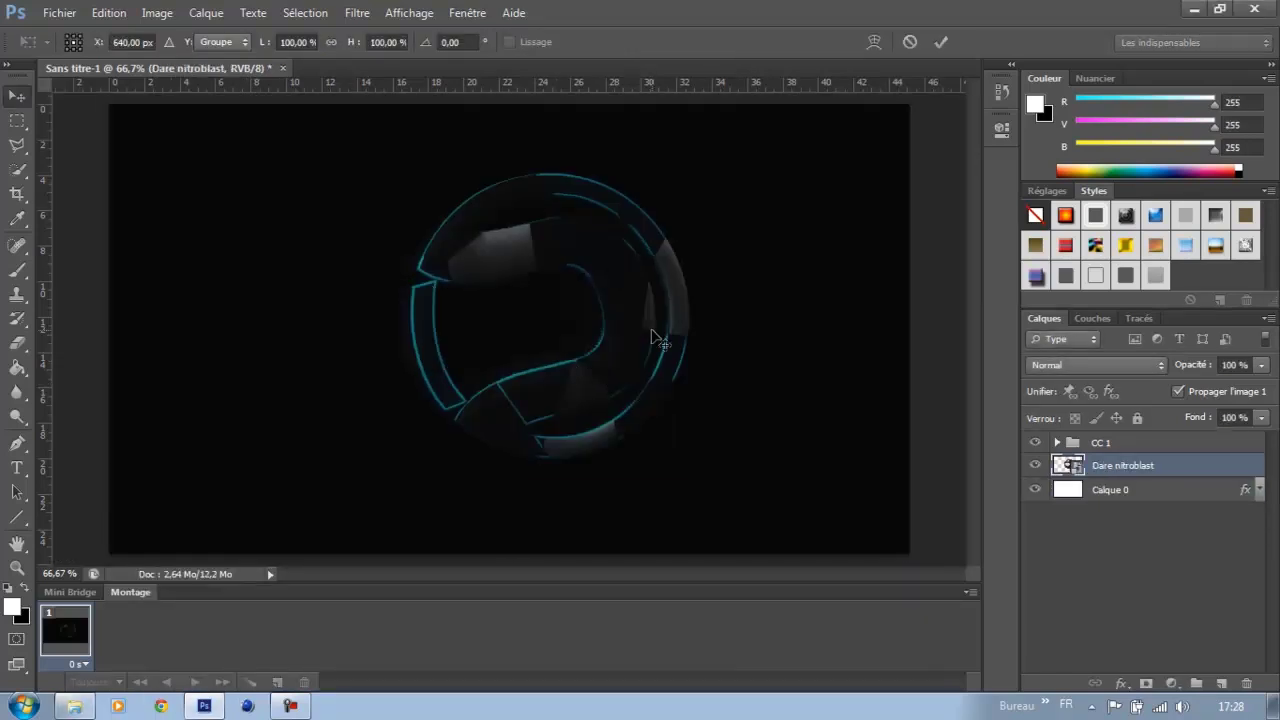
left_click_drag(543, 337, 497, 343)
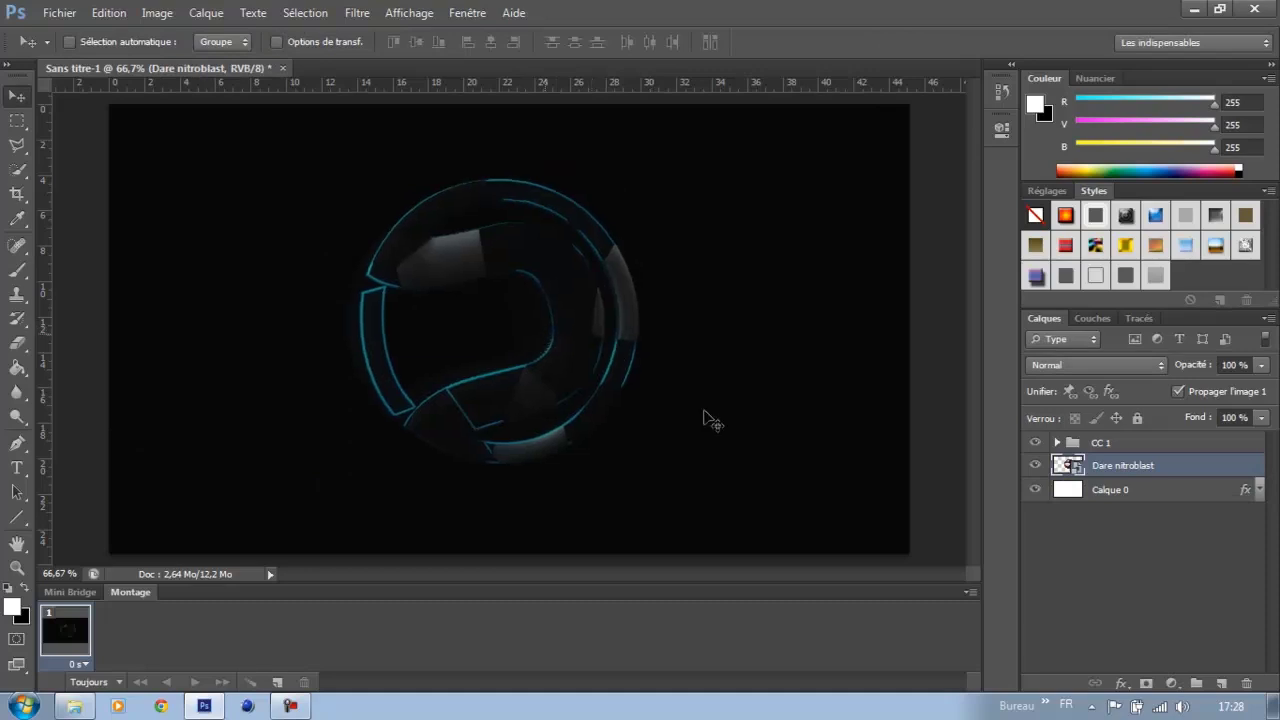
left_click(1035, 444)
left_click(1035, 444)
Add a 76% Incrustation gradient overlay running from grey #656565 to white
double_click(1181, 470)
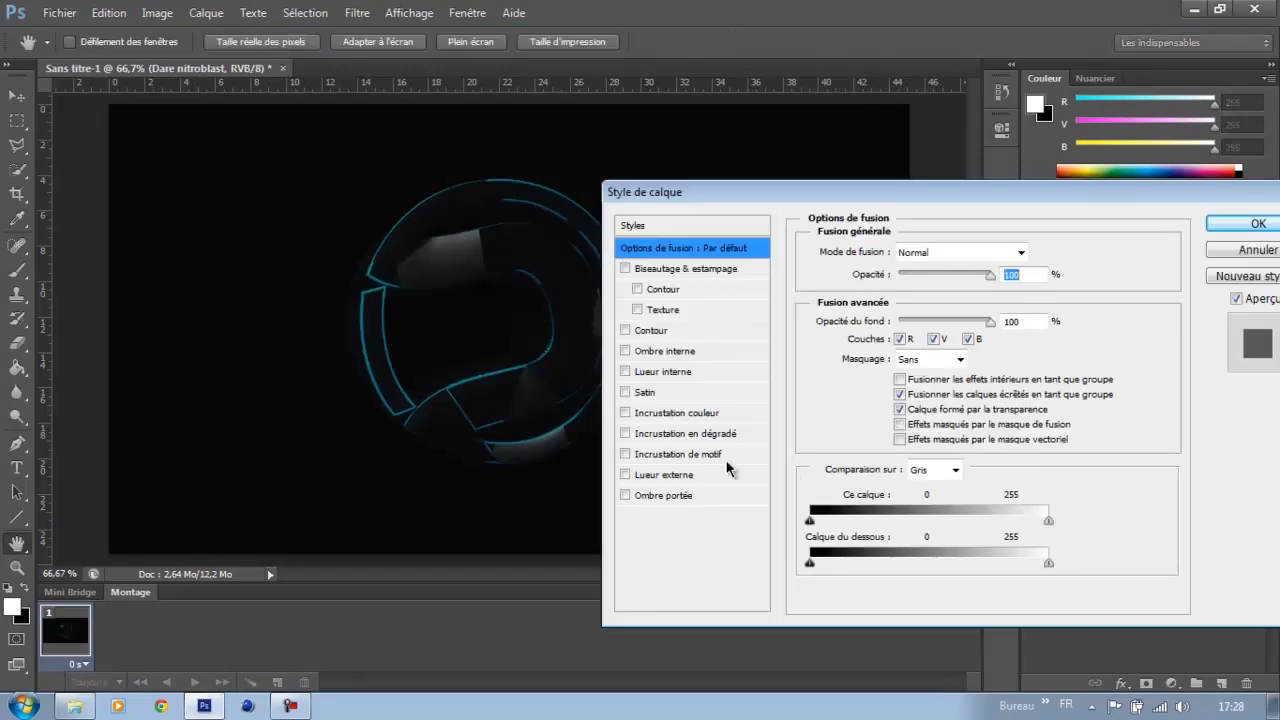
left_click(712, 433)
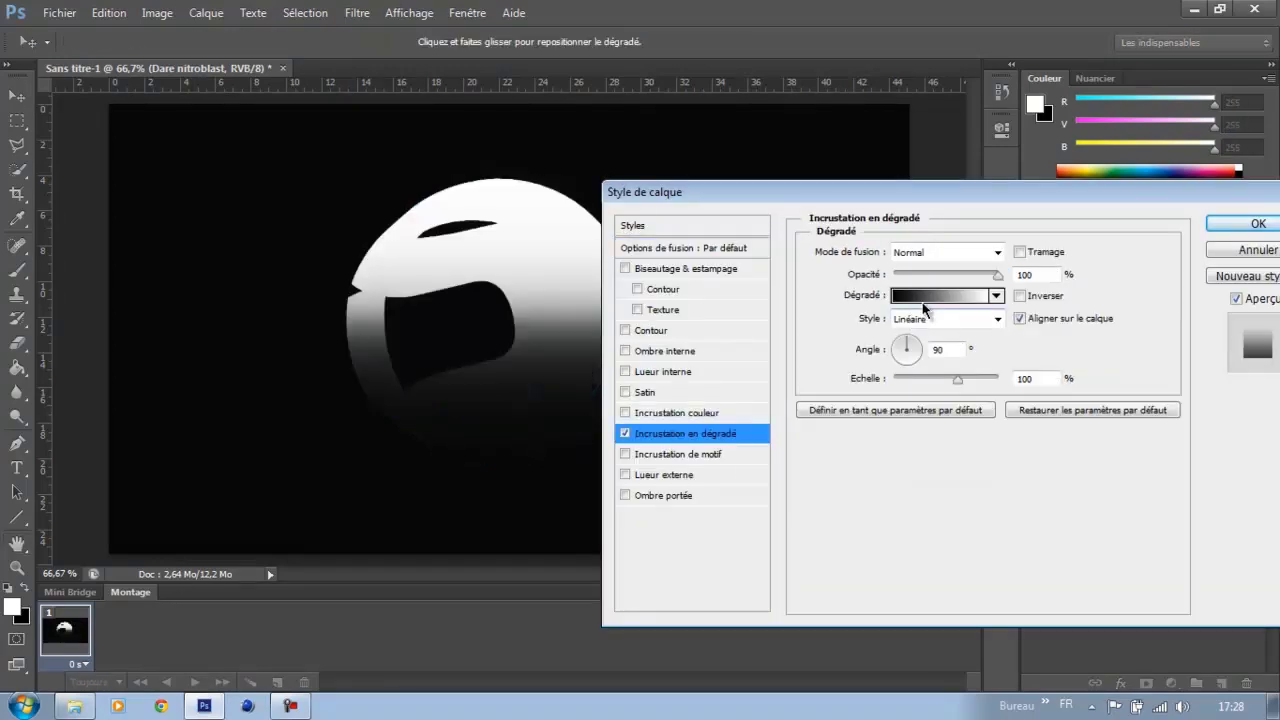
left_click(948, 252)
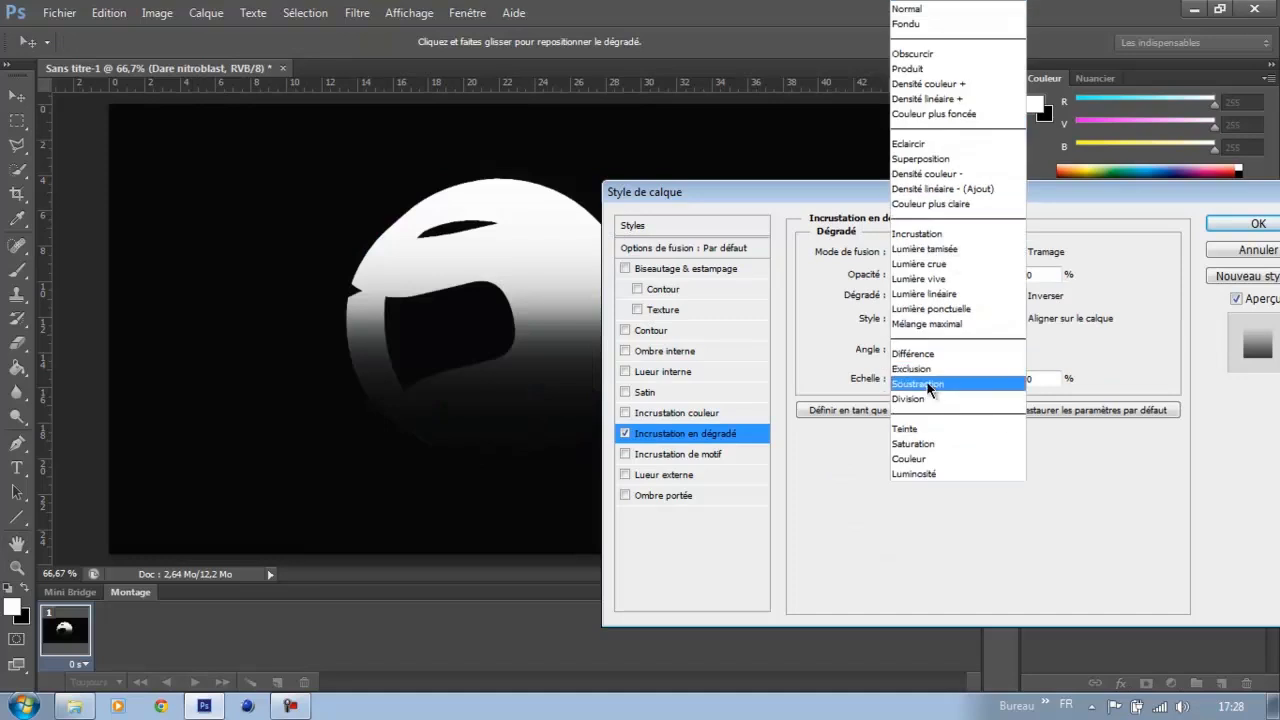
left_click(930, 236)
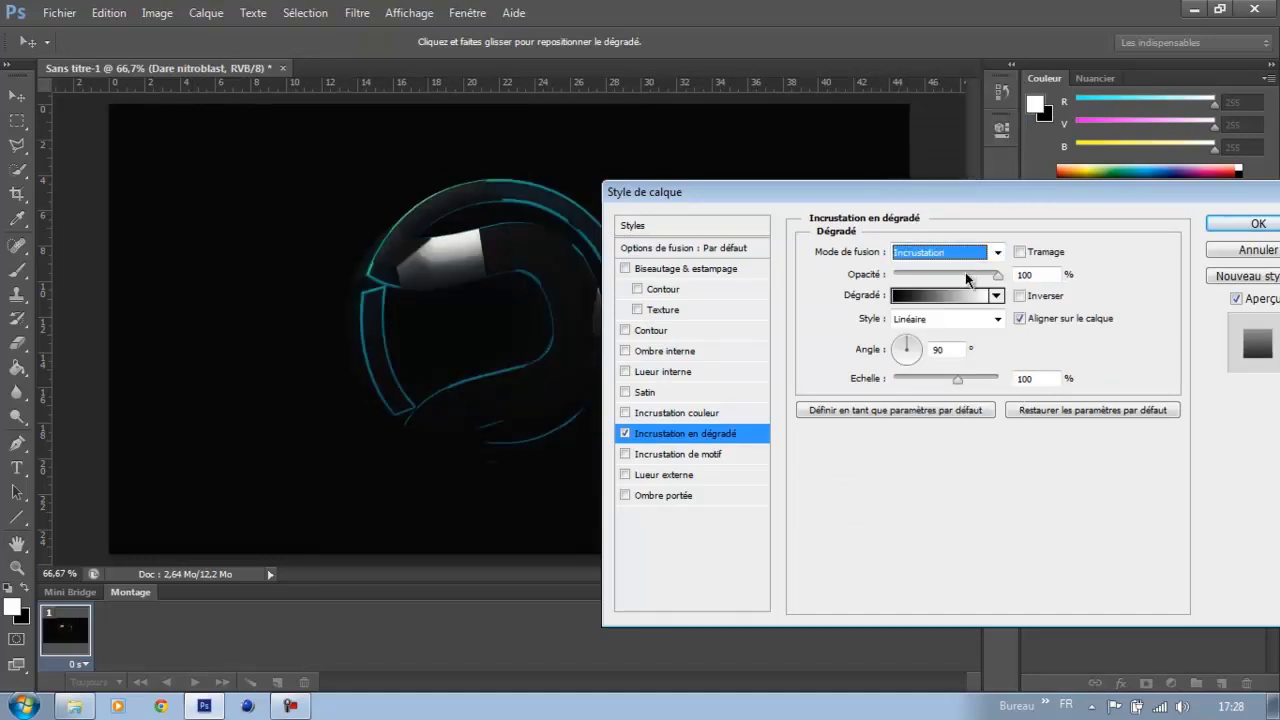
left_click_drag(965, 272, 974, 279)
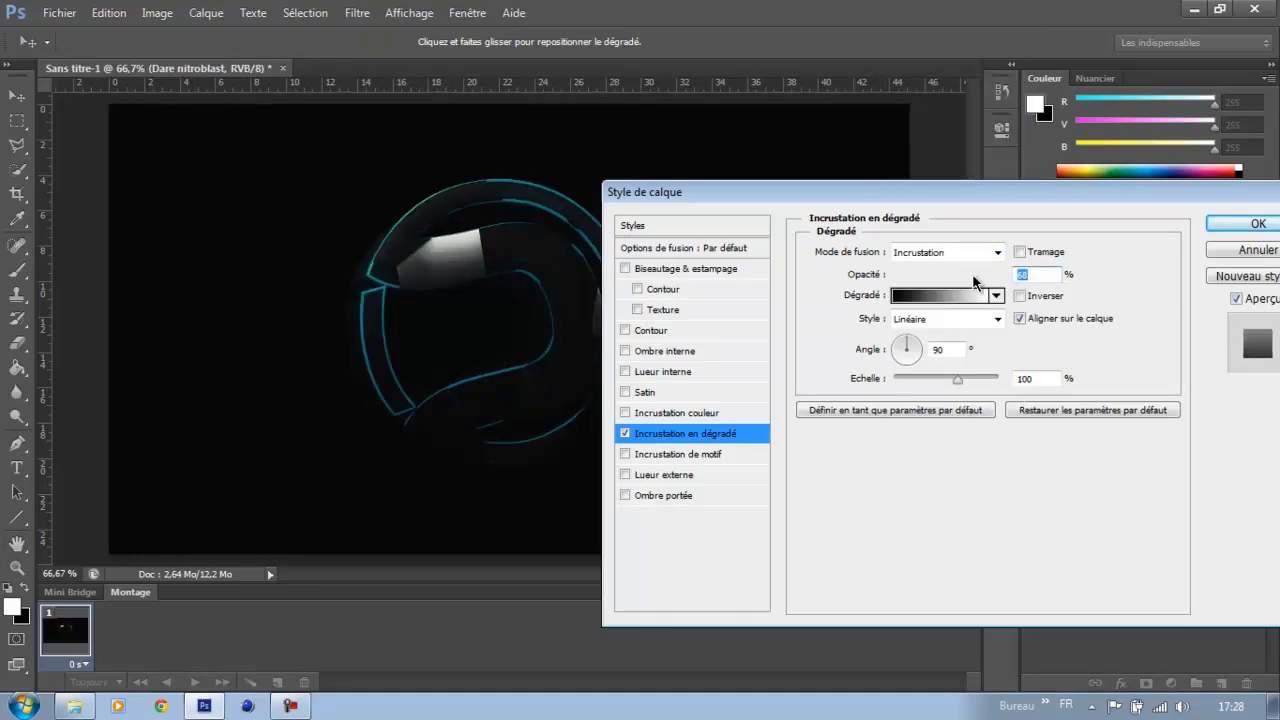
left_click(958, 297)
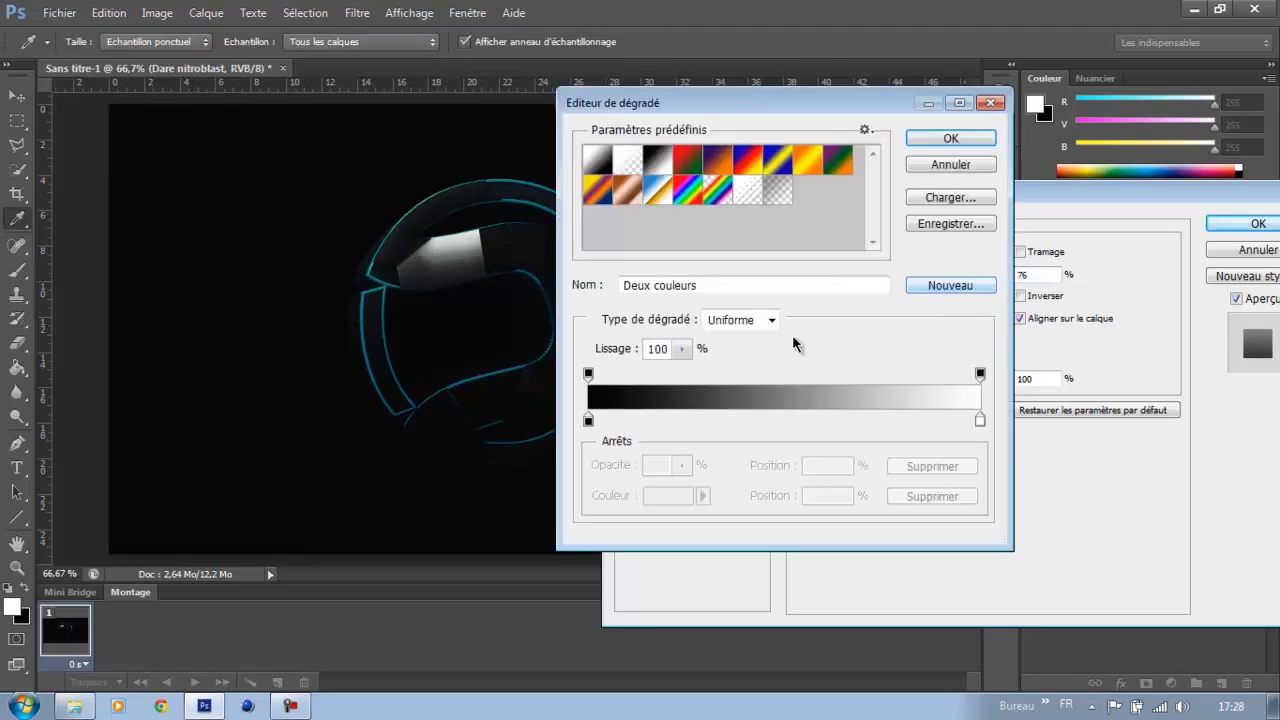
left_click(588, 420)
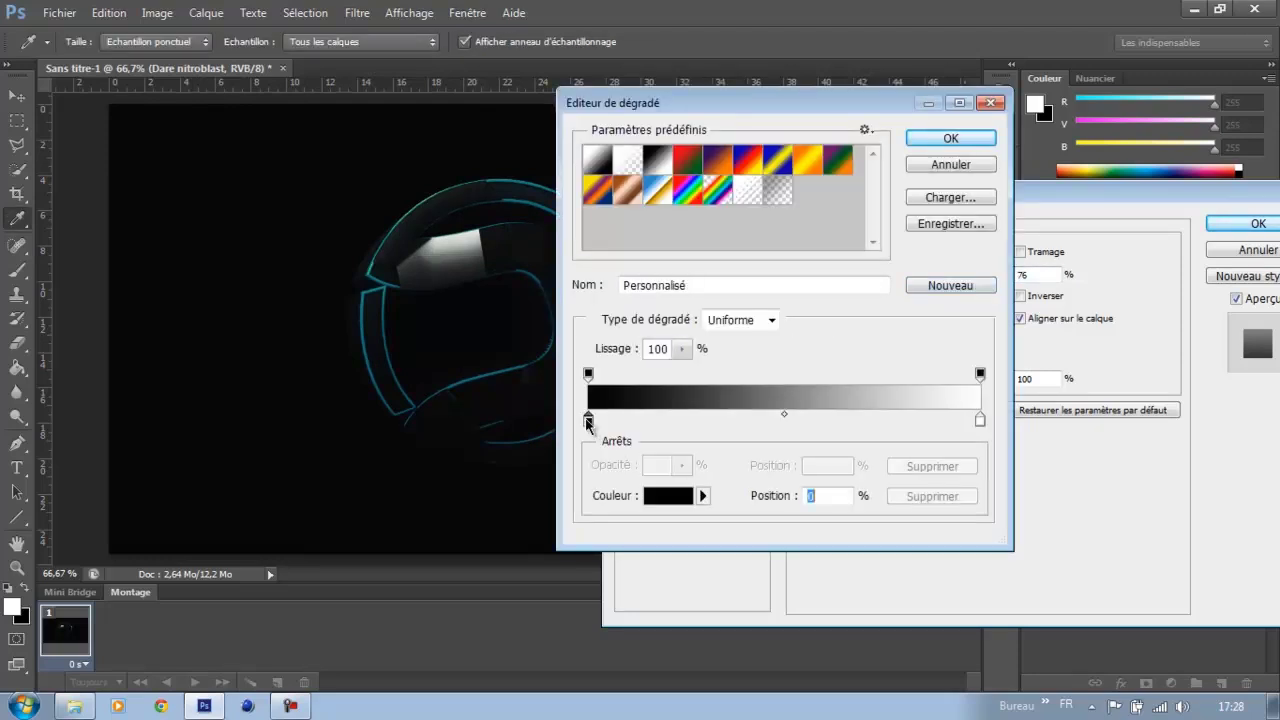
left_click(670, 496)
mouse_move(695, 309)
left_mouse_down()
mouse_move(668, 309)
mouse_move(675, 384)
left_mouse_up()
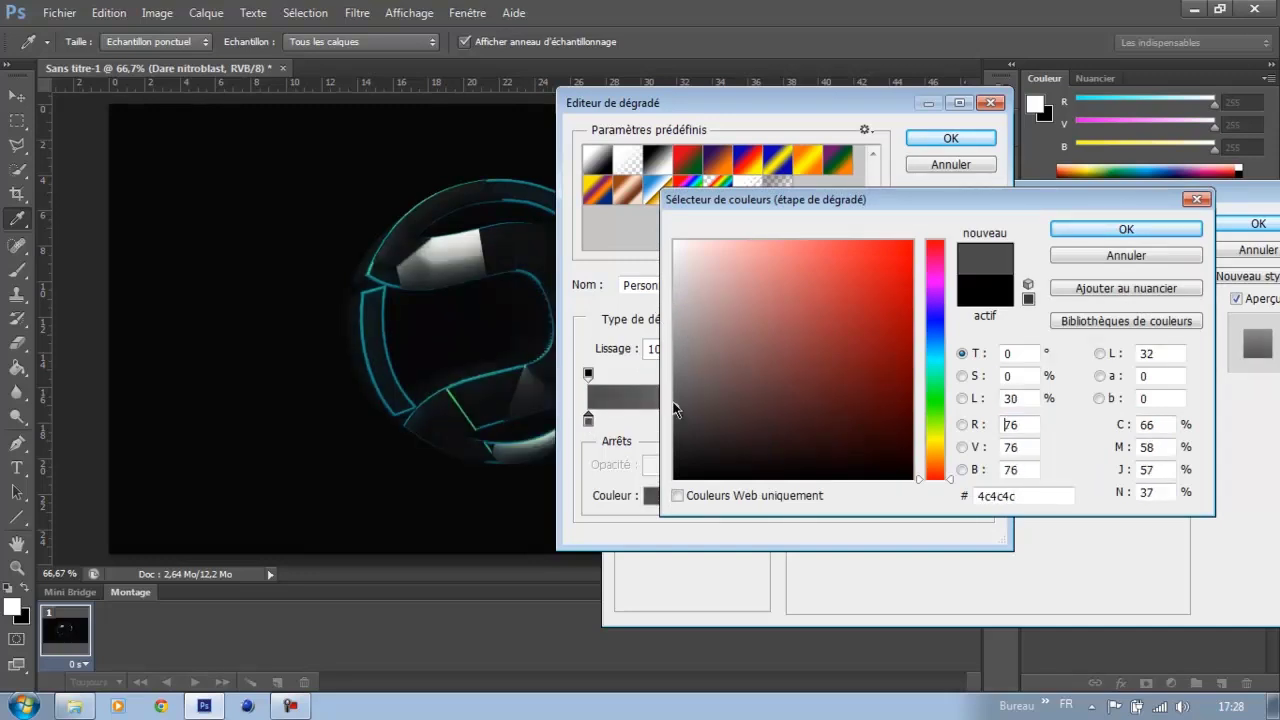
left_click(1128, 229)
left_click(978, 142)
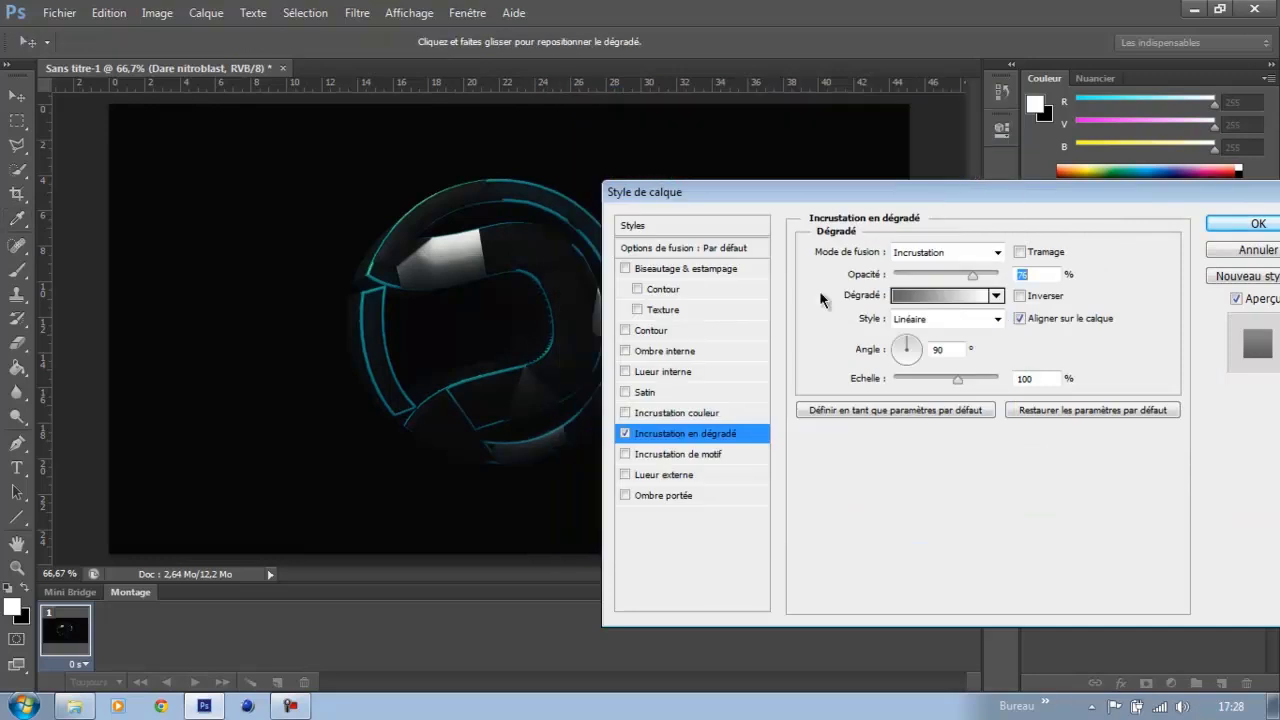
Add a drop shadow with 0 distance and 8% spread, then duplicate the layer
left_click(670, 497)
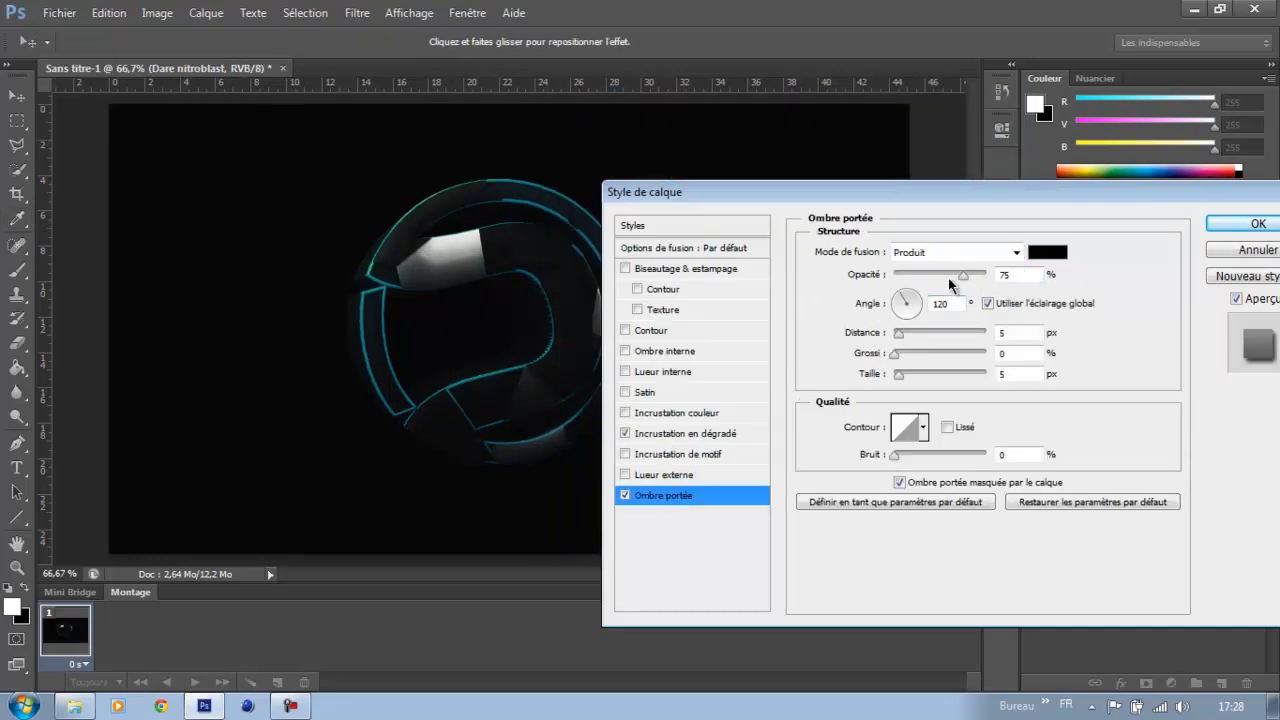
left_click_drag(907, 332, 893, 333)
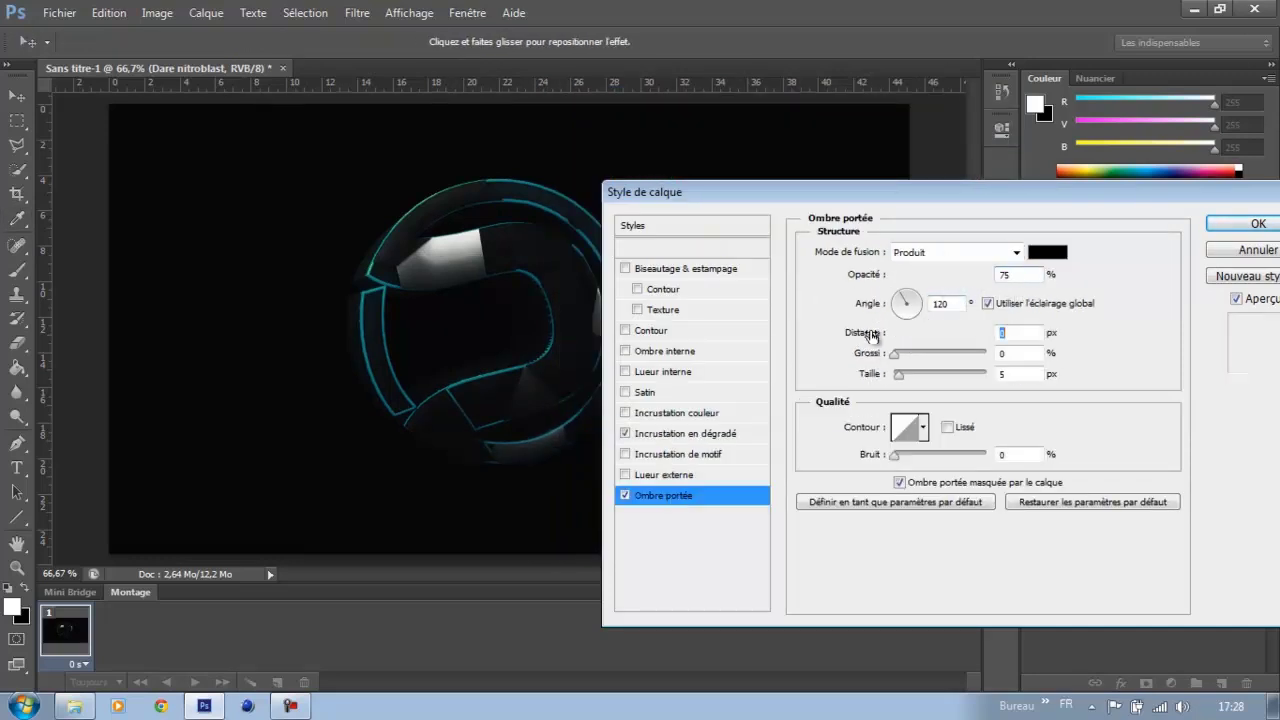
left_click(895, 356)
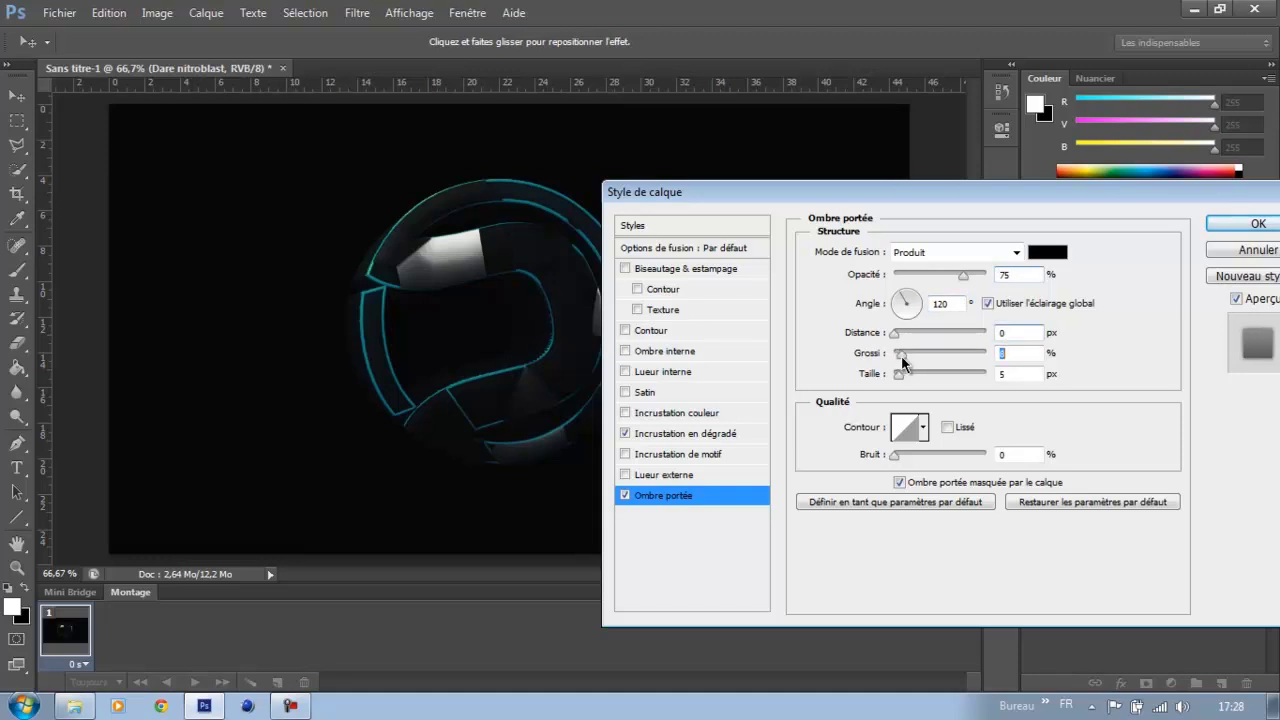
left_click(898, 376)
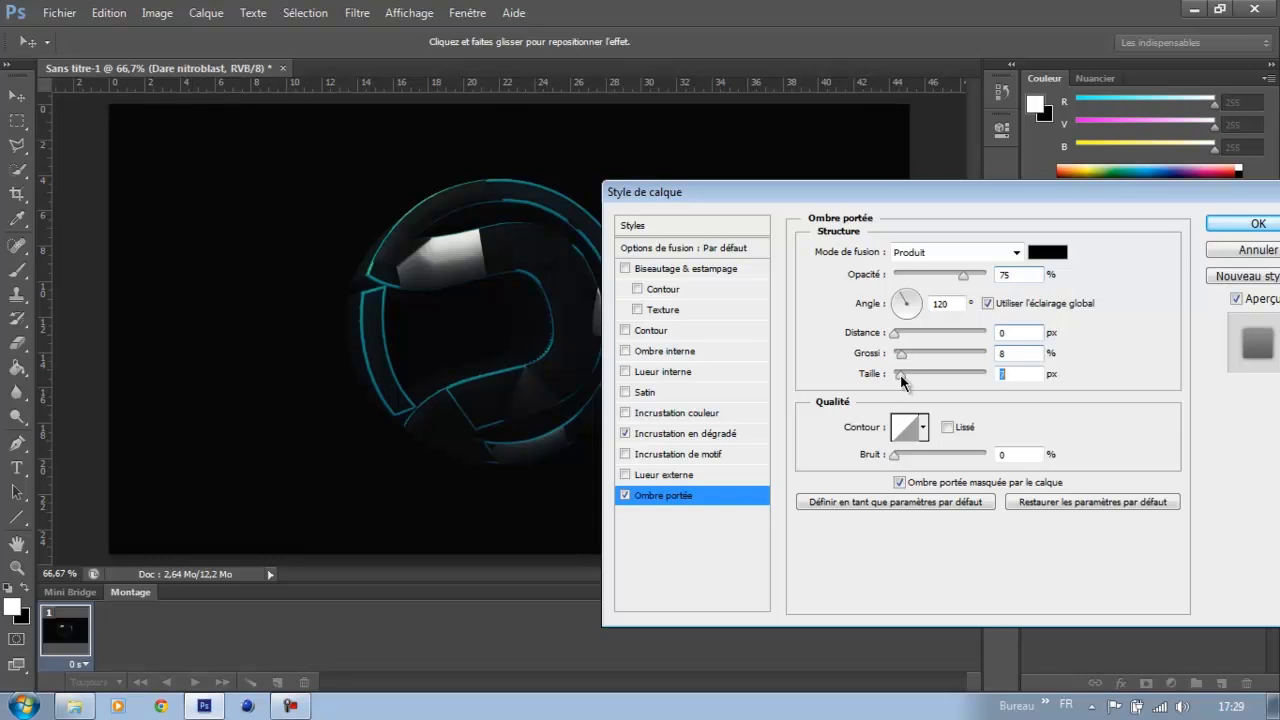
left_click(1228, 224)
left_click(1260, 465)
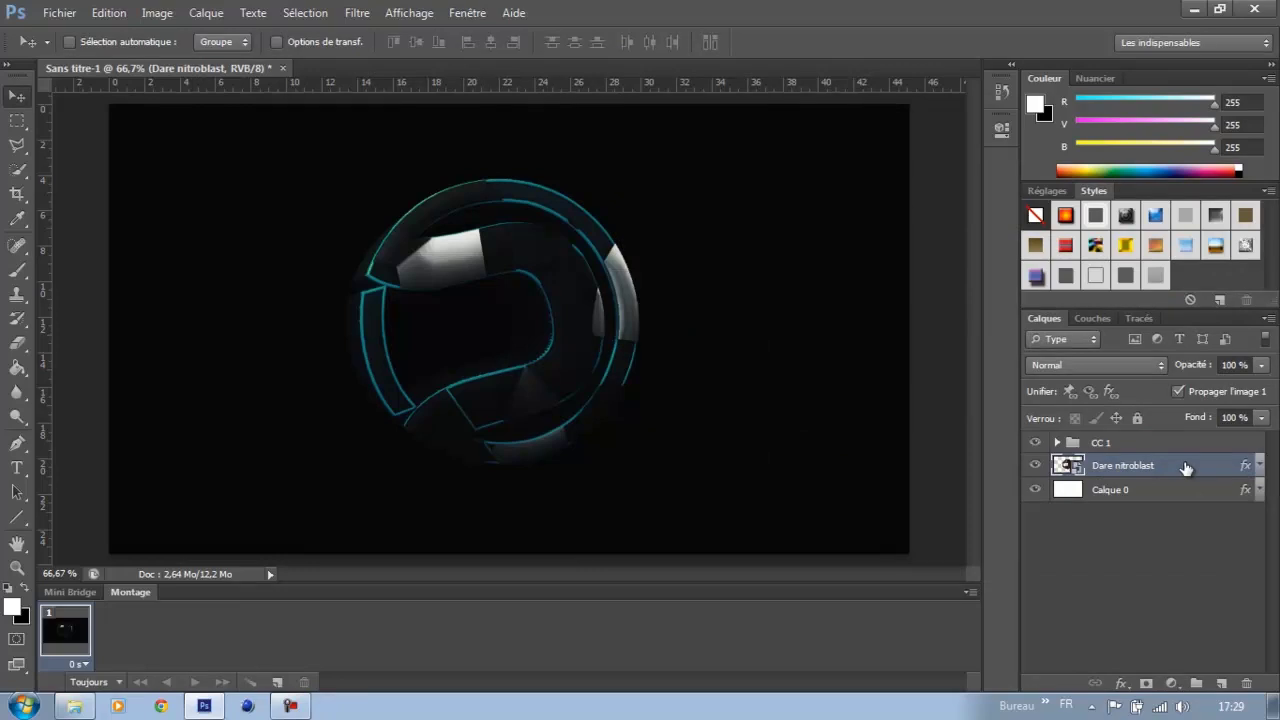
key("ctrl+j")
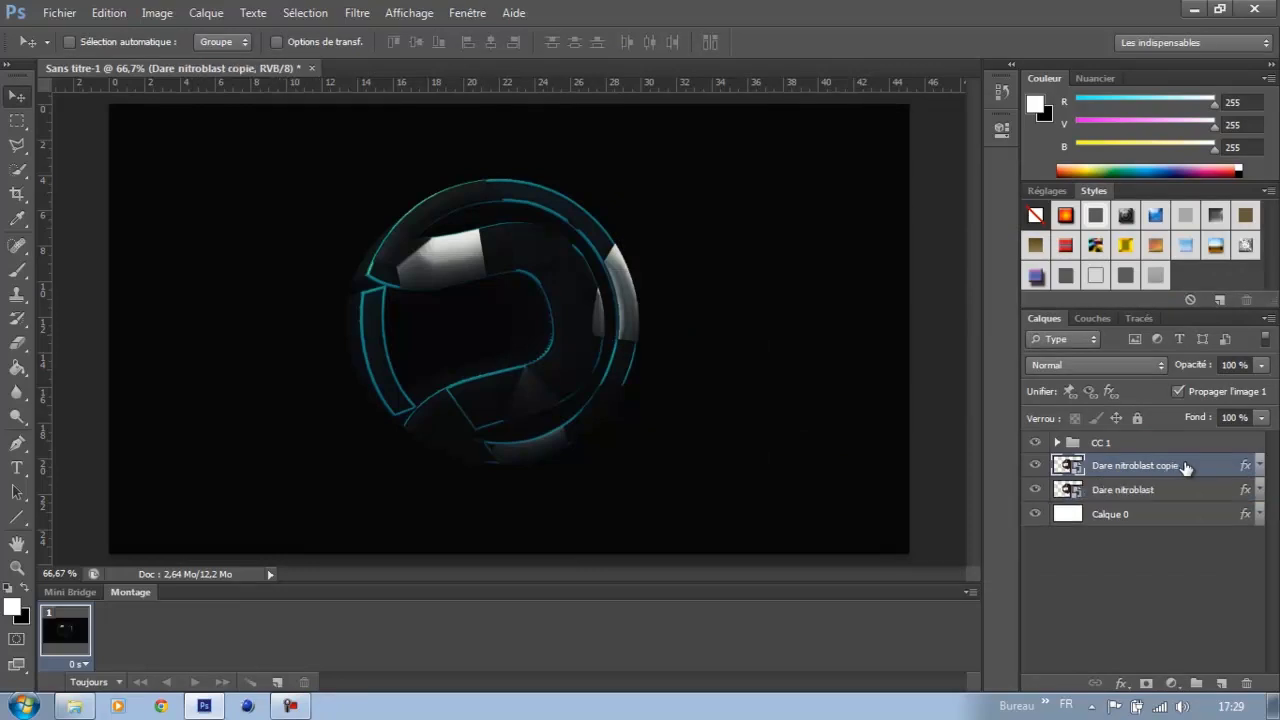
Apply the Contour lumineux filter with thickness 1, brightness 9 and smoothing 5
left_click(352, 15)
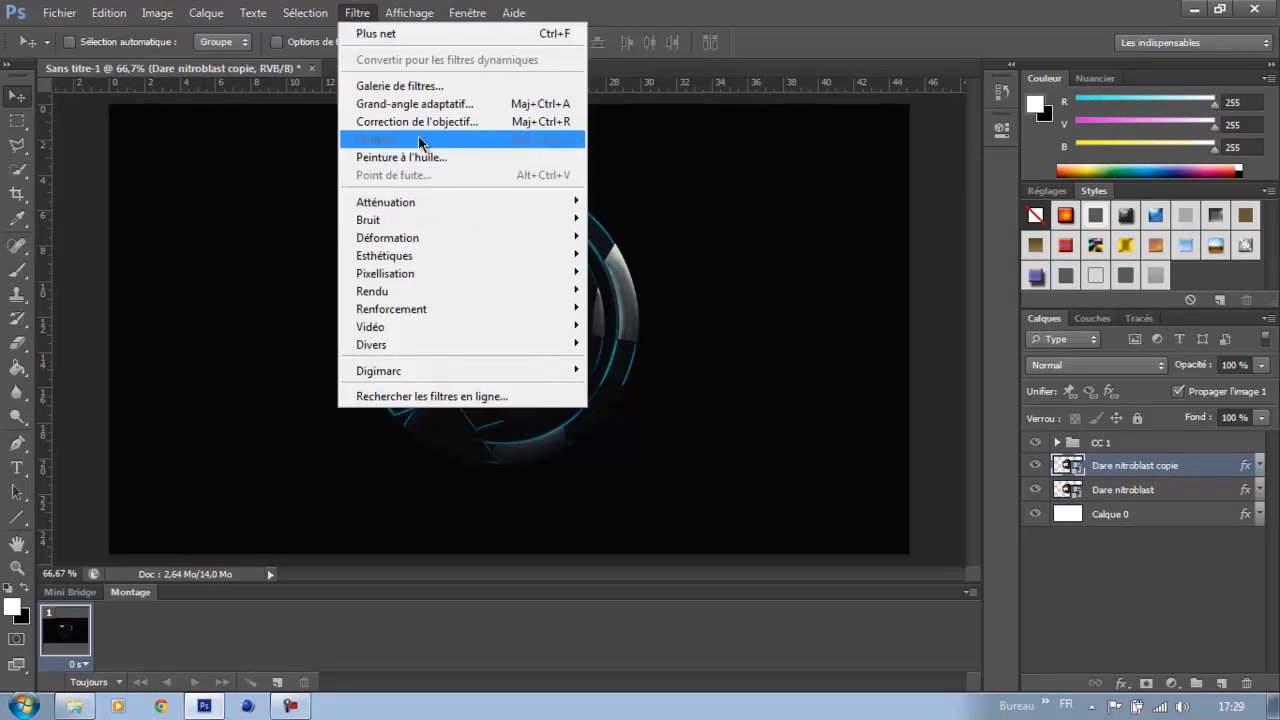
left_click(398, 86)
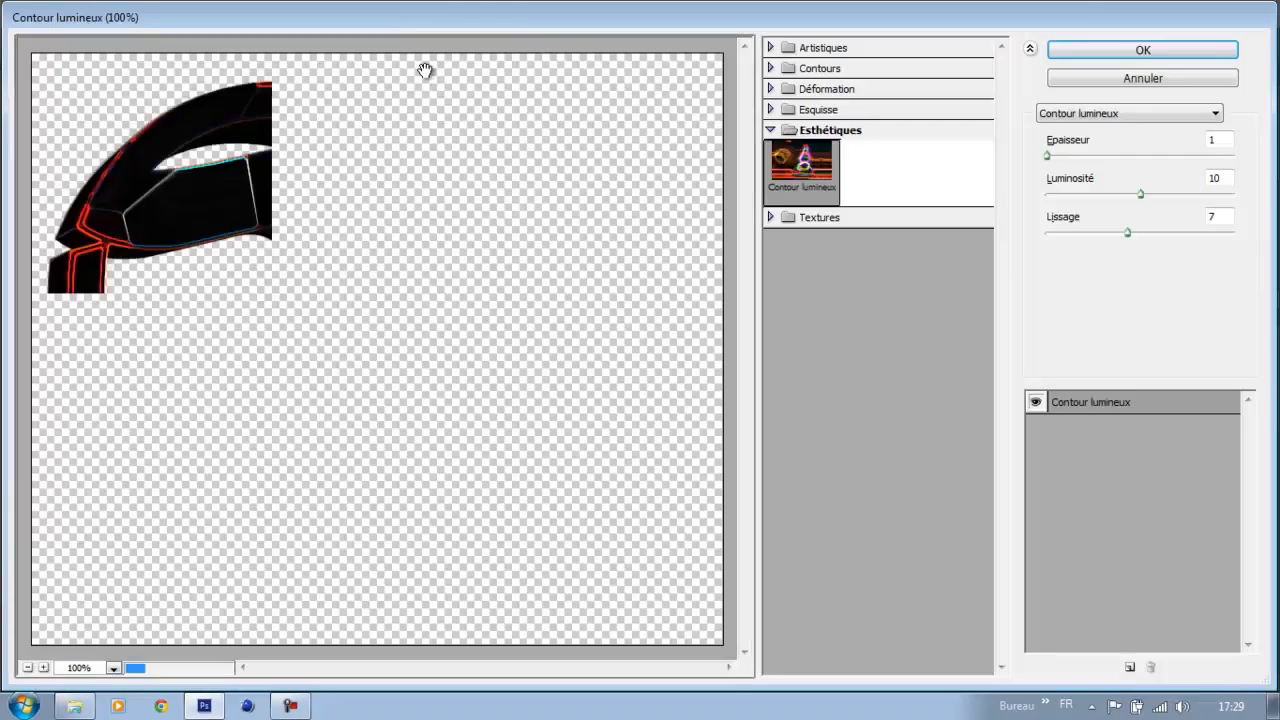
left_click(788, 131)
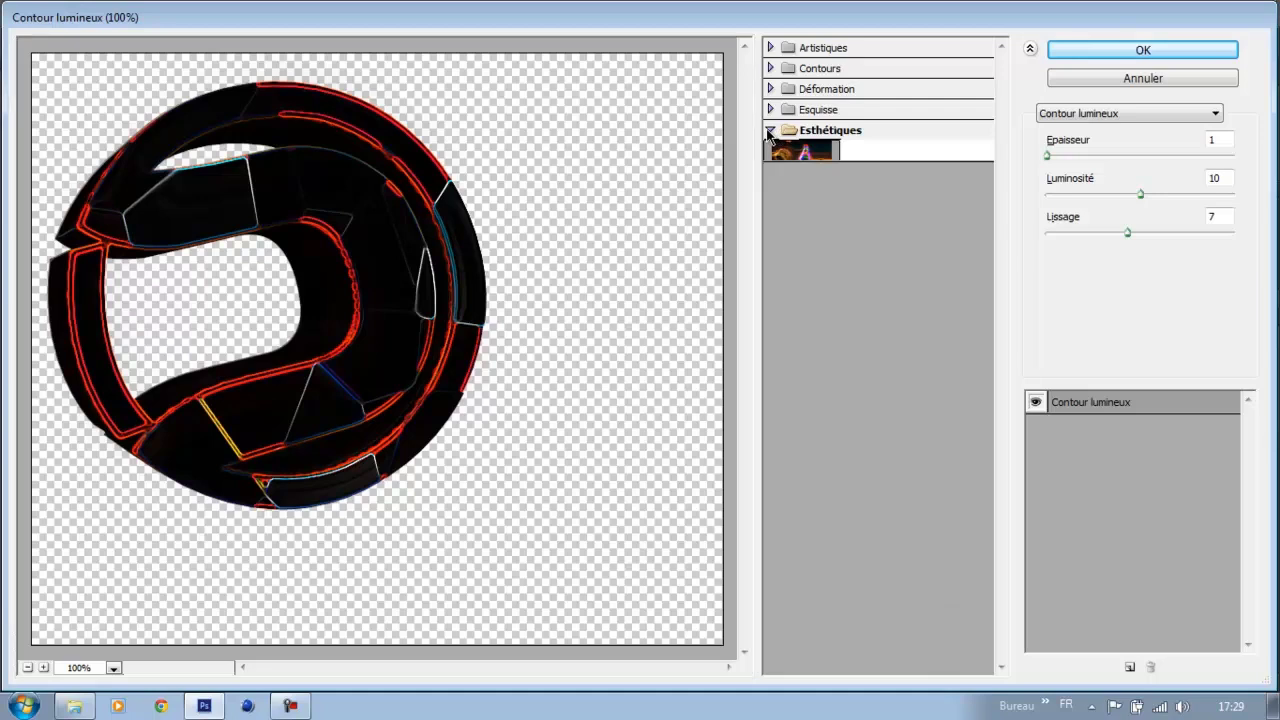
left_click(788, 131)
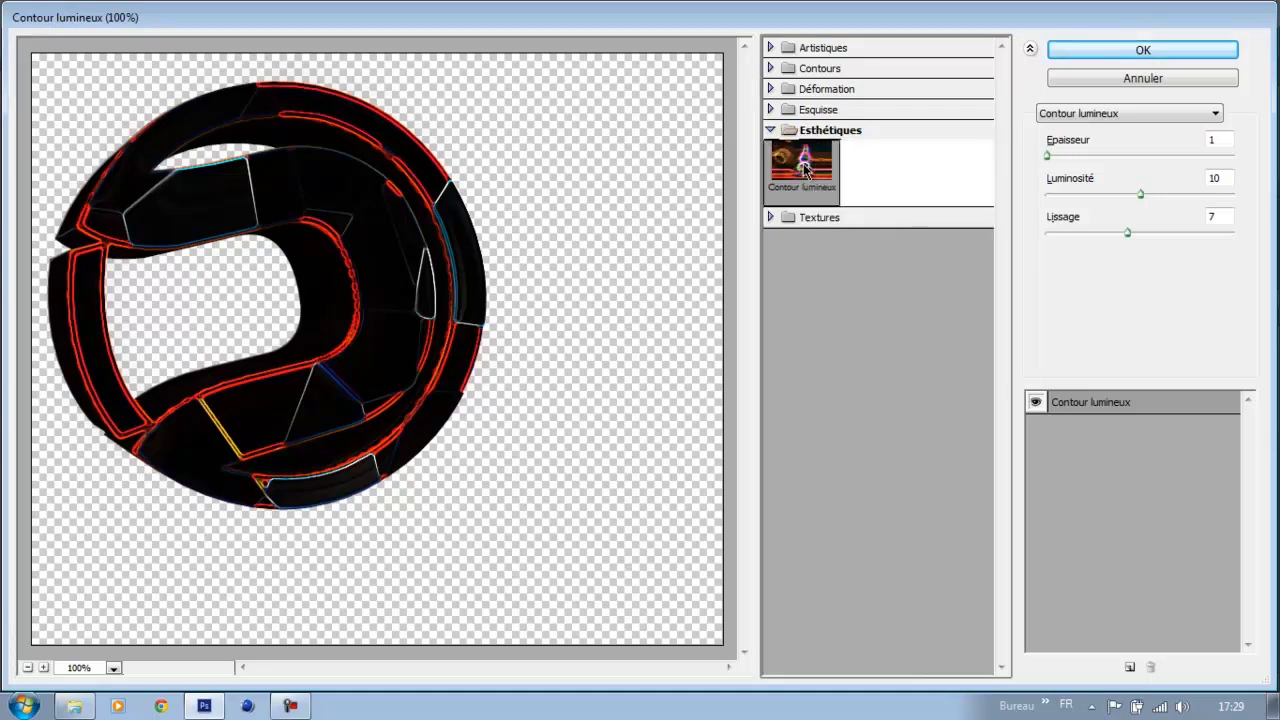
mouse_move(1139, 194)
left_mouse_down()
mouse_move(1118, 195)
mouse_move(1140, 196)
left_mouse_up()
mouse_move(1050, 155)
left_mouse_down()
mouse_move(1085, 165)
mouse_move(1008, 149)
left_mouse_up()
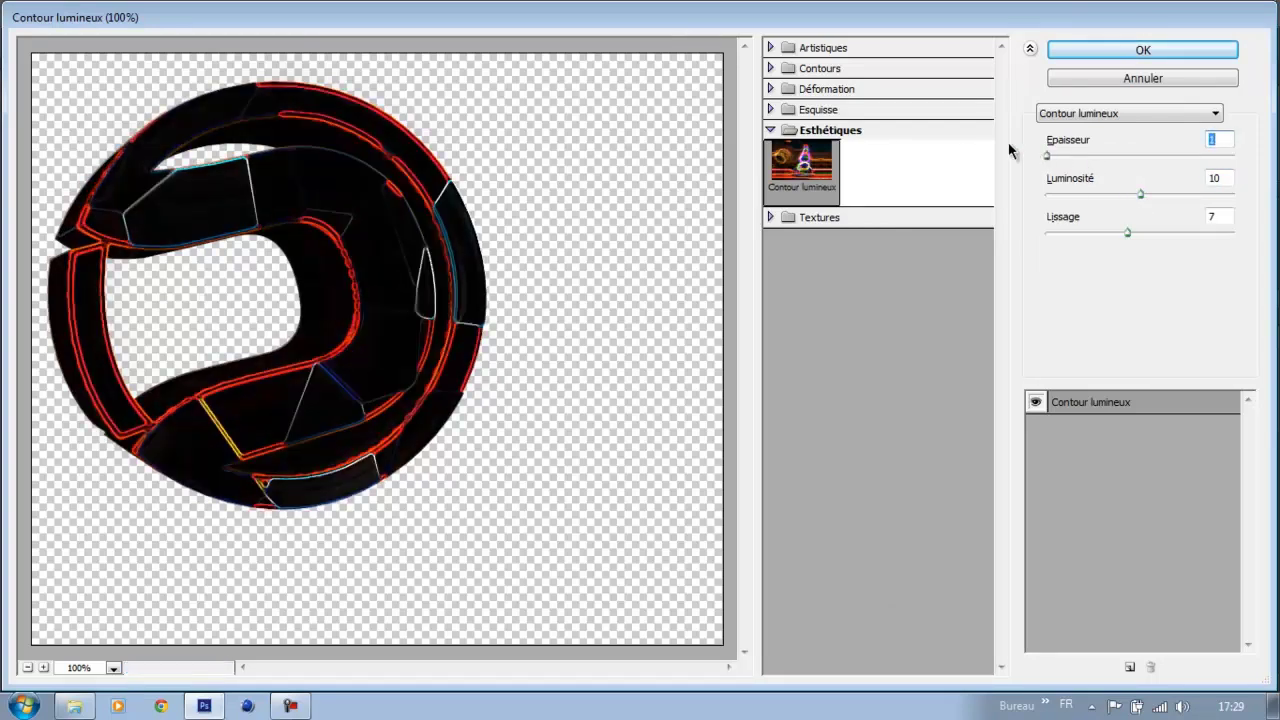
left_click(1140, 195)
mouse_move(1140, 196)
left_mouse_down()
mouse_move(1123, 196)
mouse_move(1142, 196)
left_mouse_up()
mouse_move(1127, 236)
left_mouse_down()
mouse_move(1106, 237)
mouse_move(1128, 237)
left_mouse_up()
left_click(1176, 51)
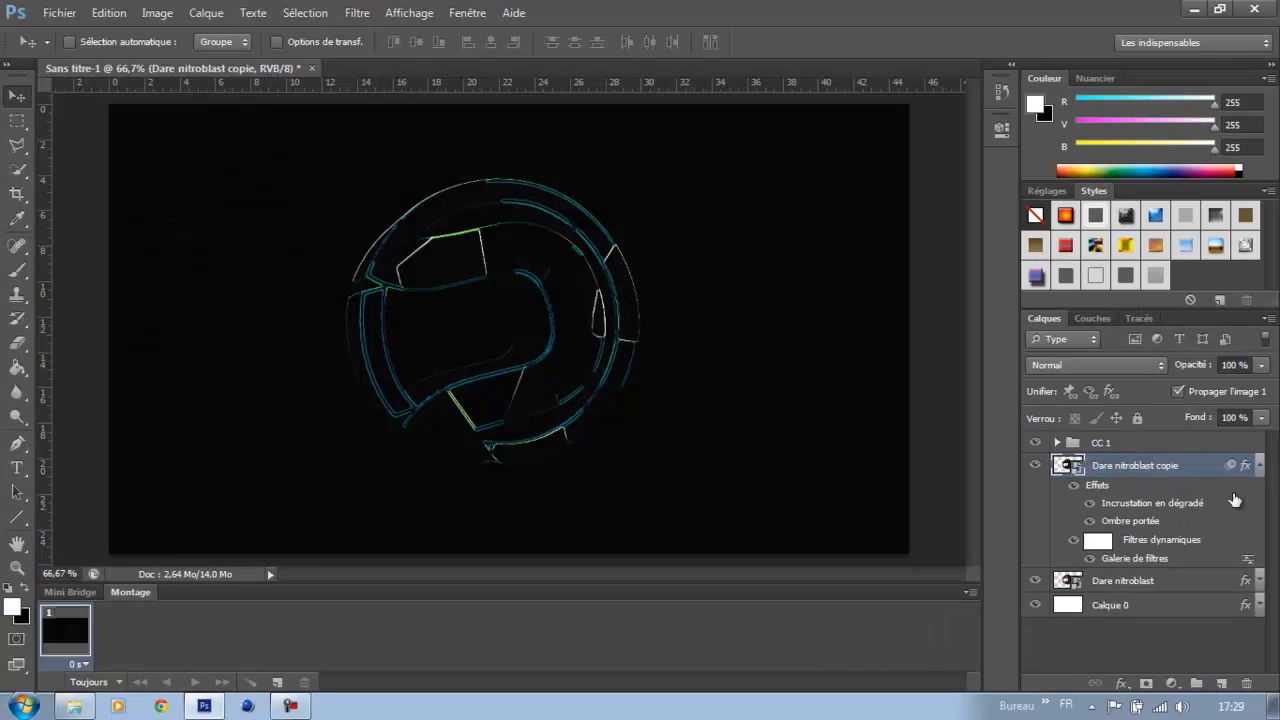
Fade the glowing Dare nitroblast copie layer to 34% opacity and duplicate it
left_click(1259, 465)
left_click(1261, 365)
left_click_drag(1246, 384, 1200, 386)
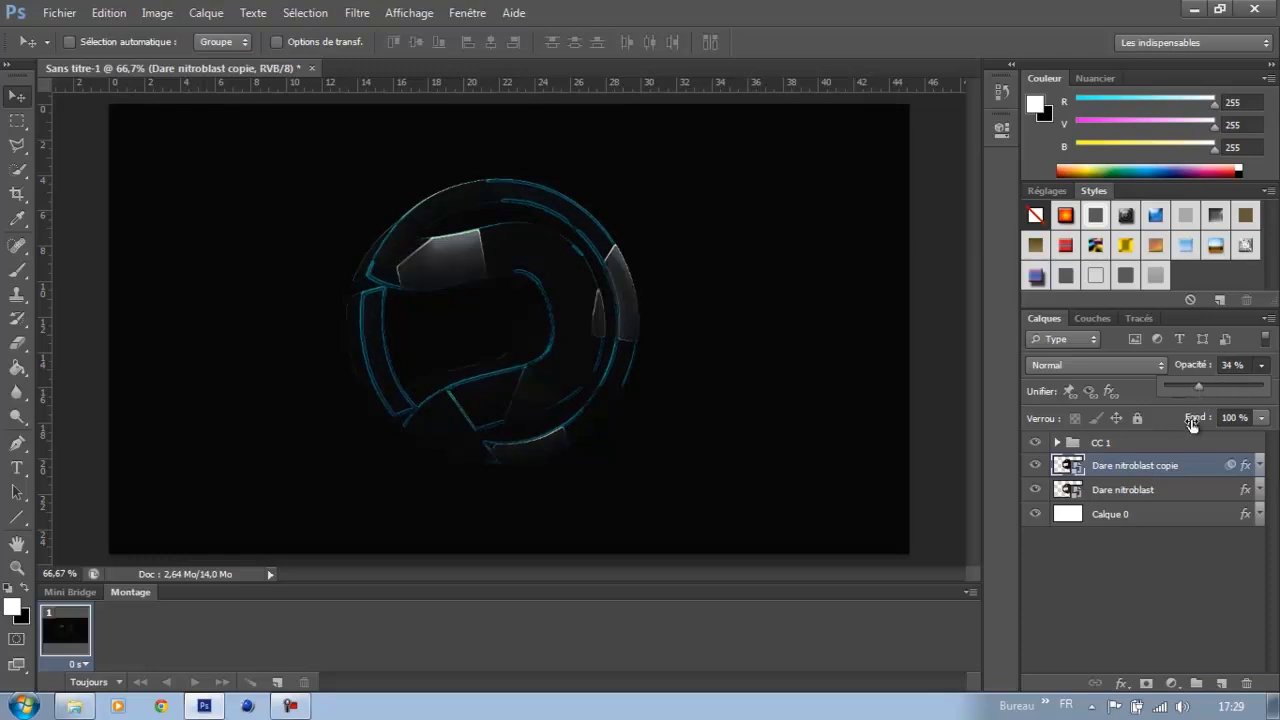
left_click(1198, 470)
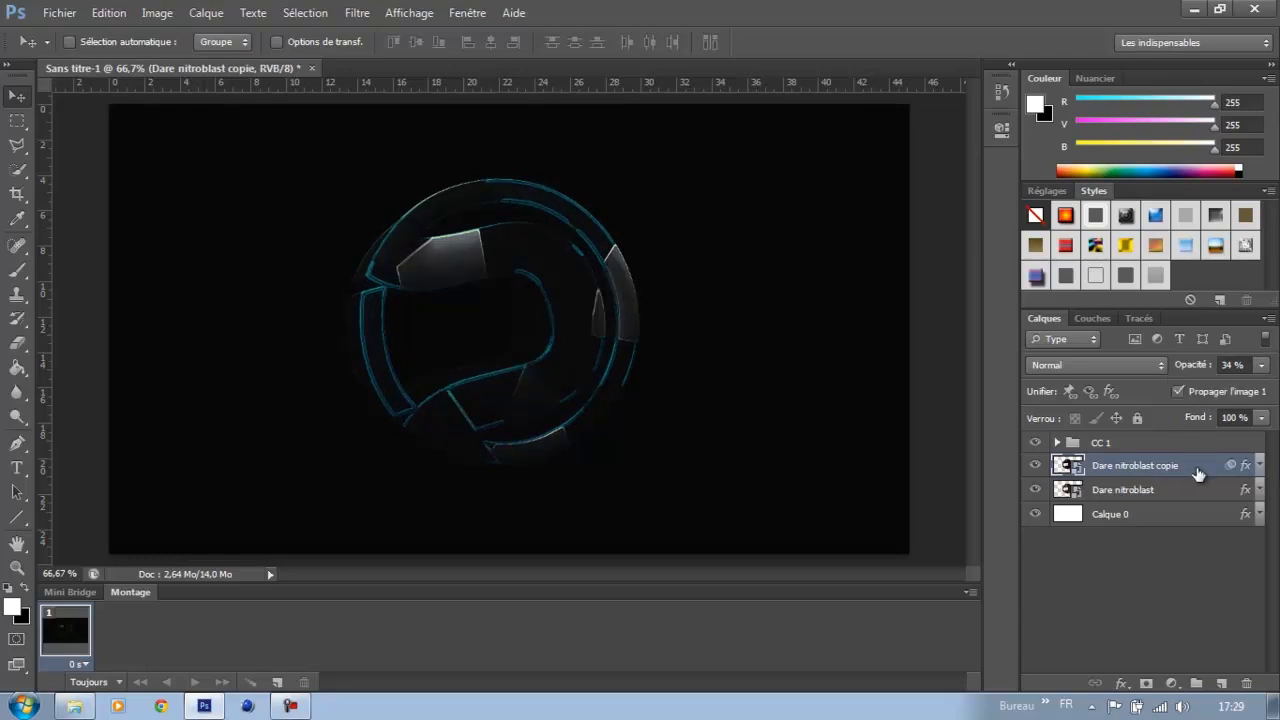
key("ctrl+j")
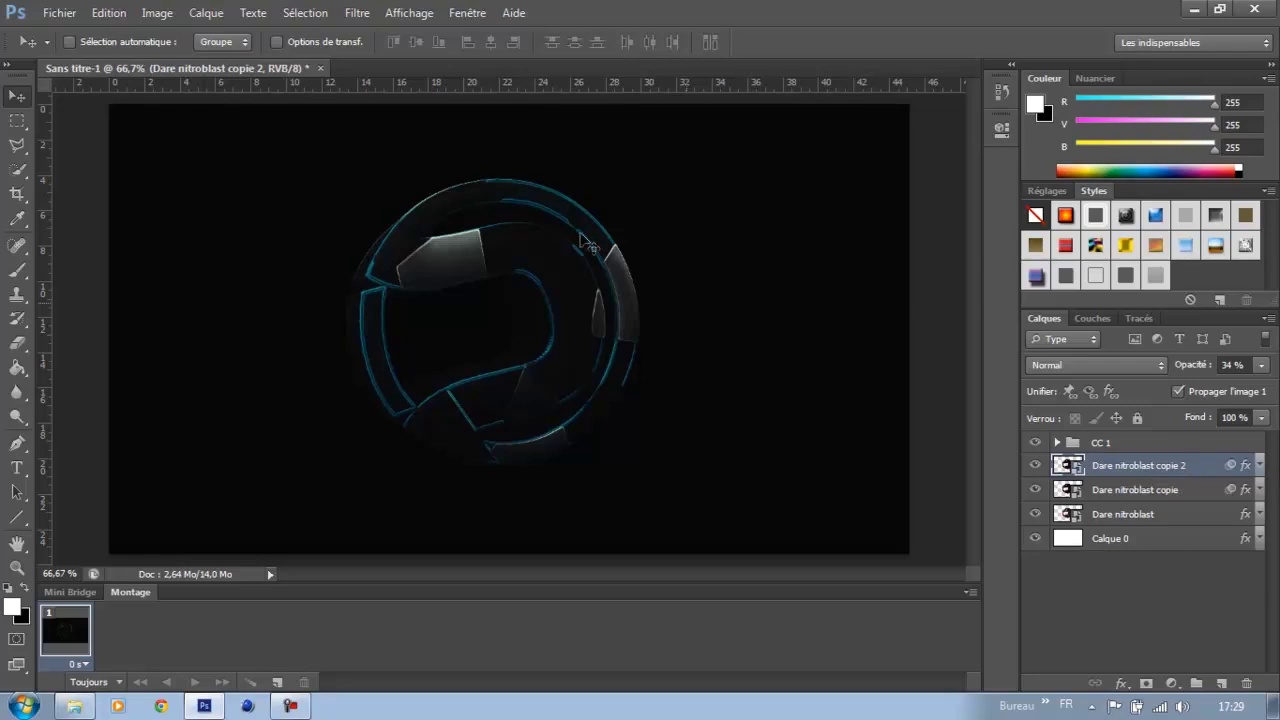
Blend Dare nitroblast copie 2 as Superposition at 67% opacity and select all three logo layers
key("Left")
left_click(1067, 368)
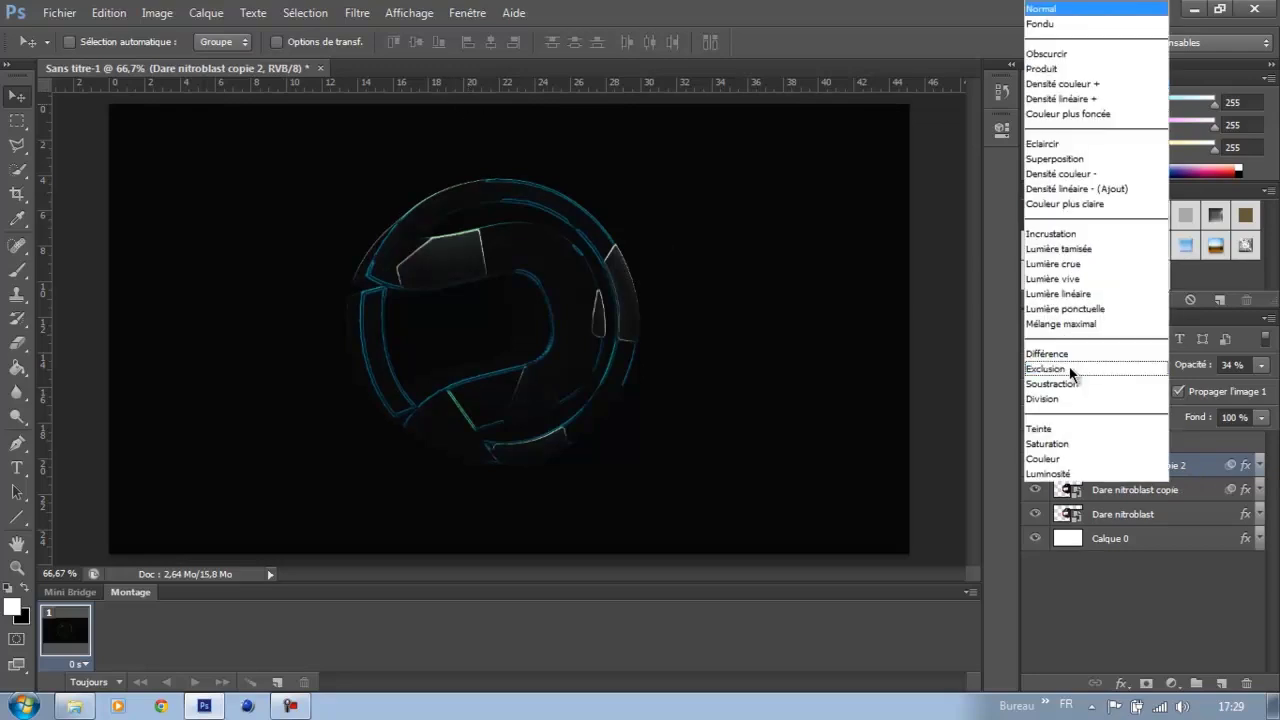
left_click(1066, 160)
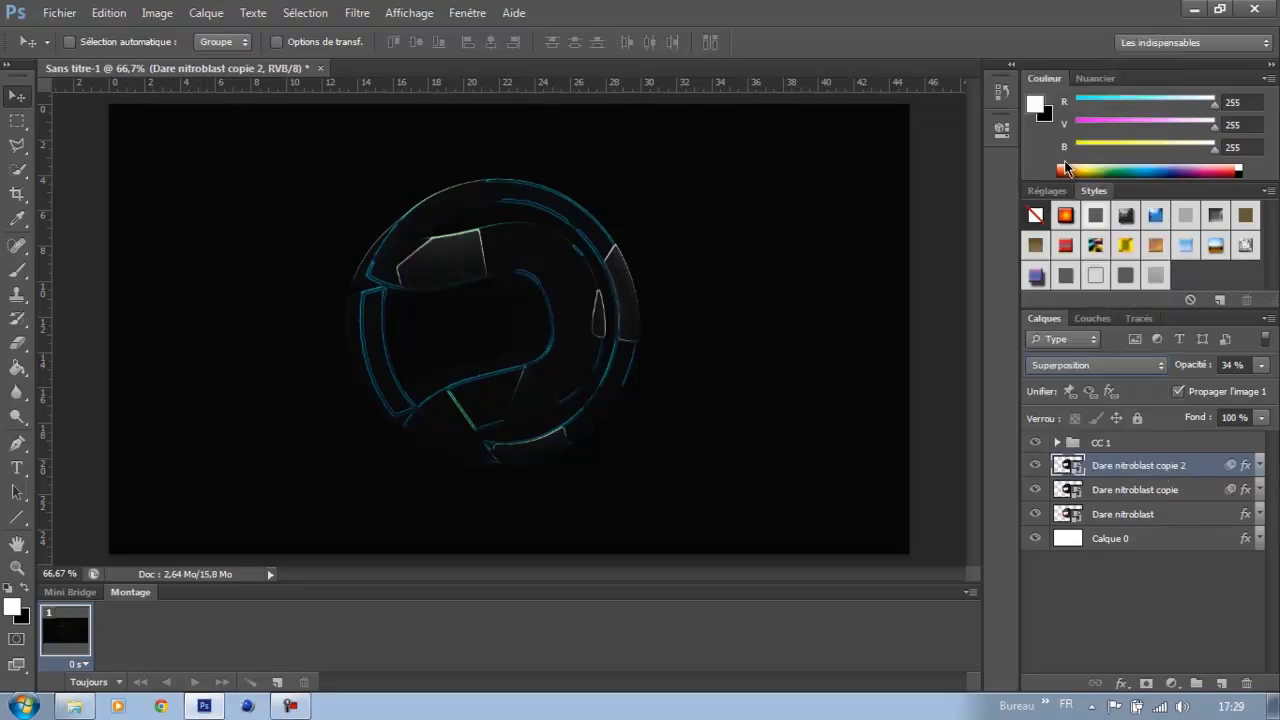
left_click(1260, 372)
left_click(1246, 396)
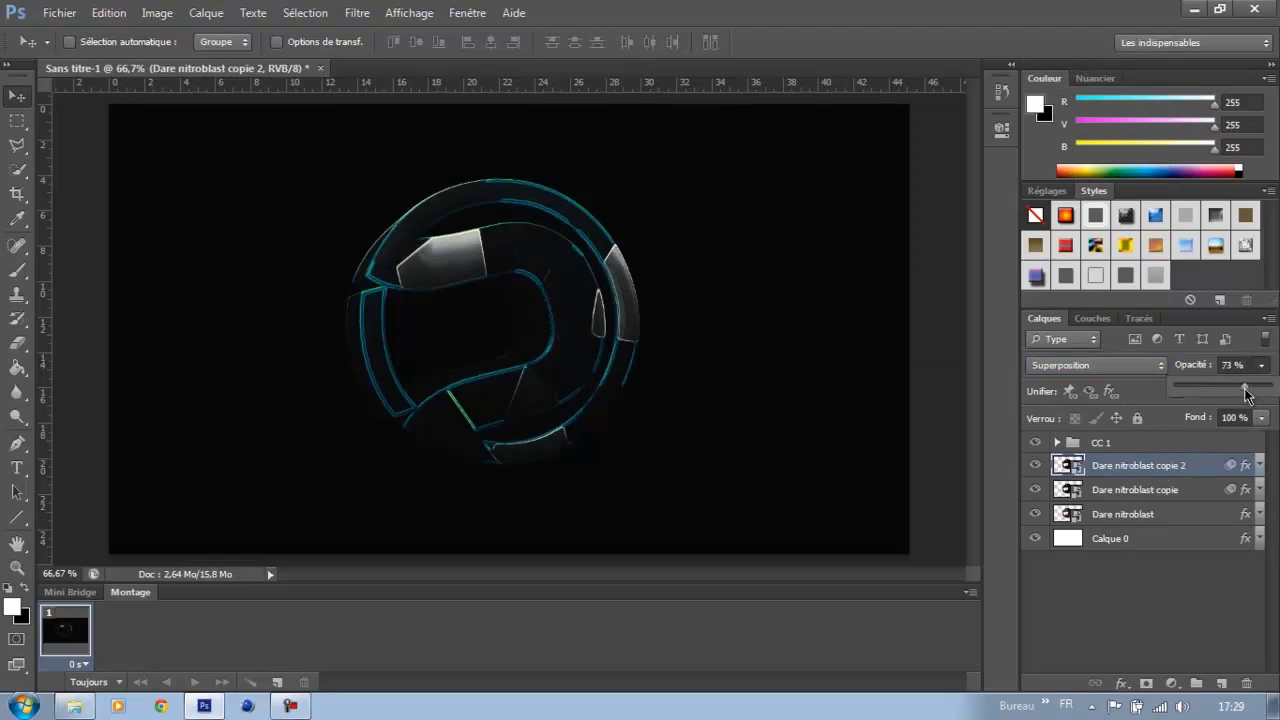
left_click_drag(1244, 394, 1240, 394)
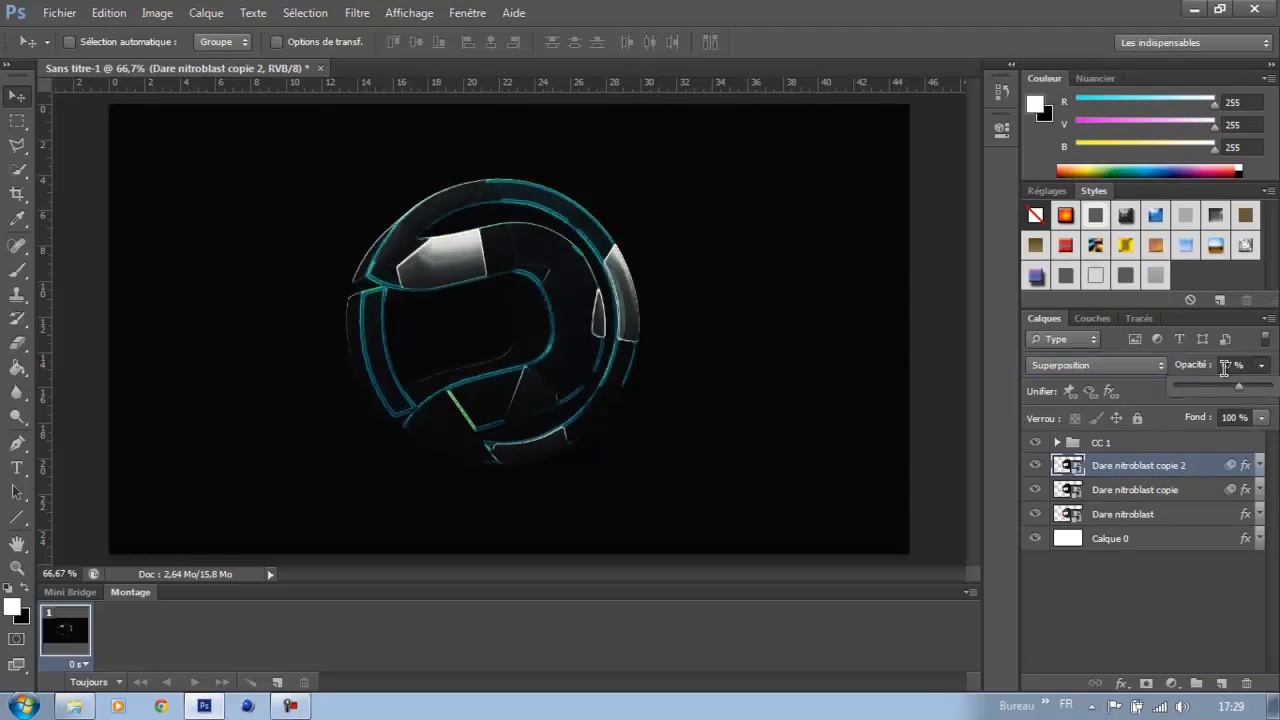
left_click(1157, 516, "shift")
right_click(1157, 516)
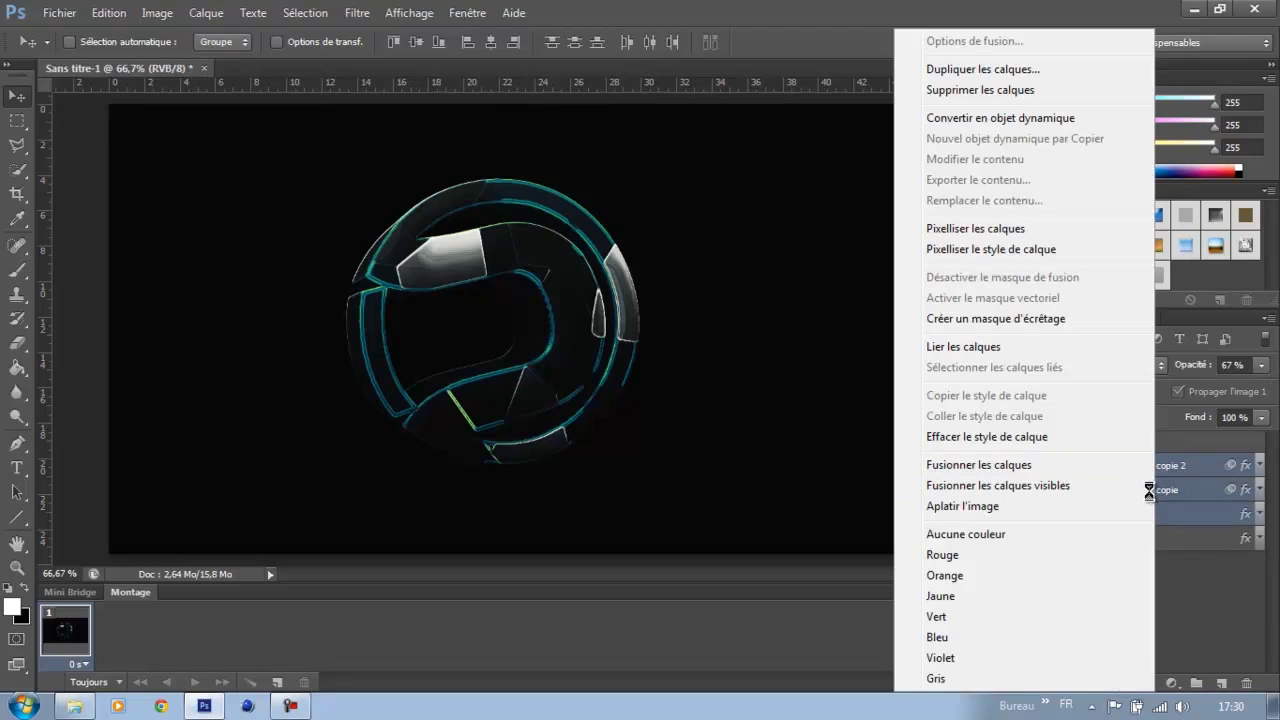
Merge the three logo layers, set a soft 62 px brush, and add an empty Calque 1
left_click(1070, 466)
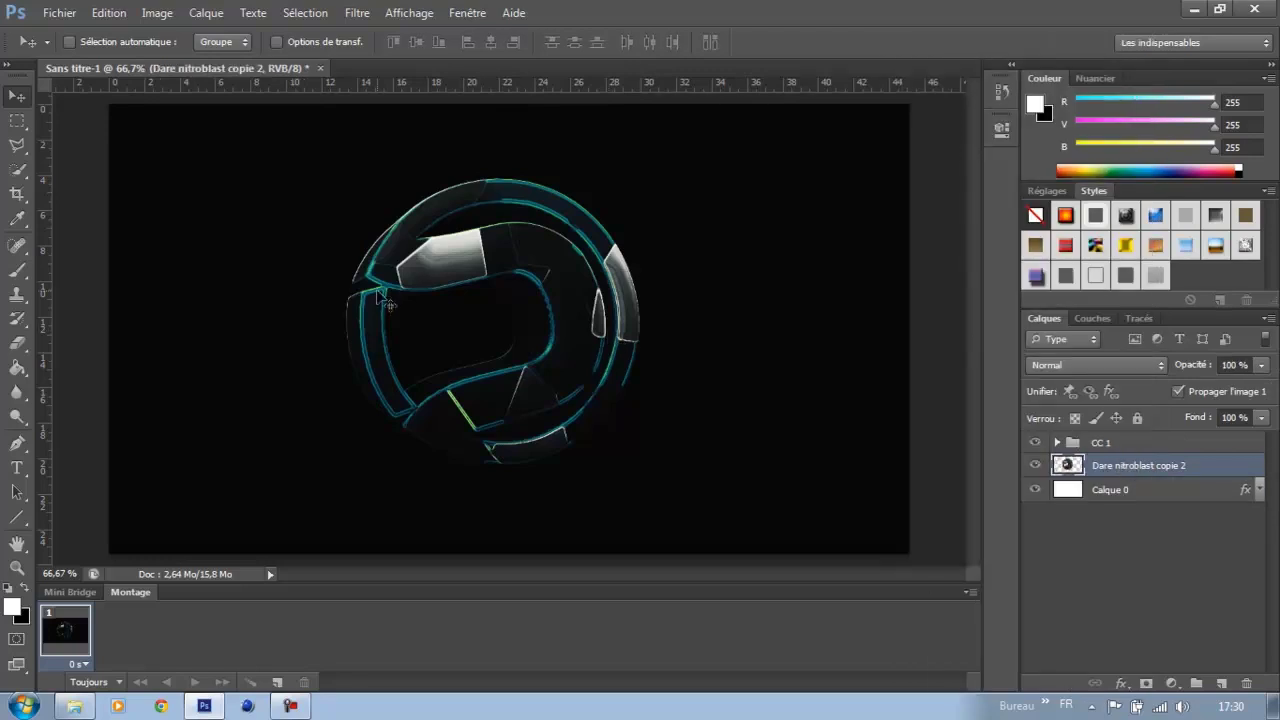
left_click(16, 270)
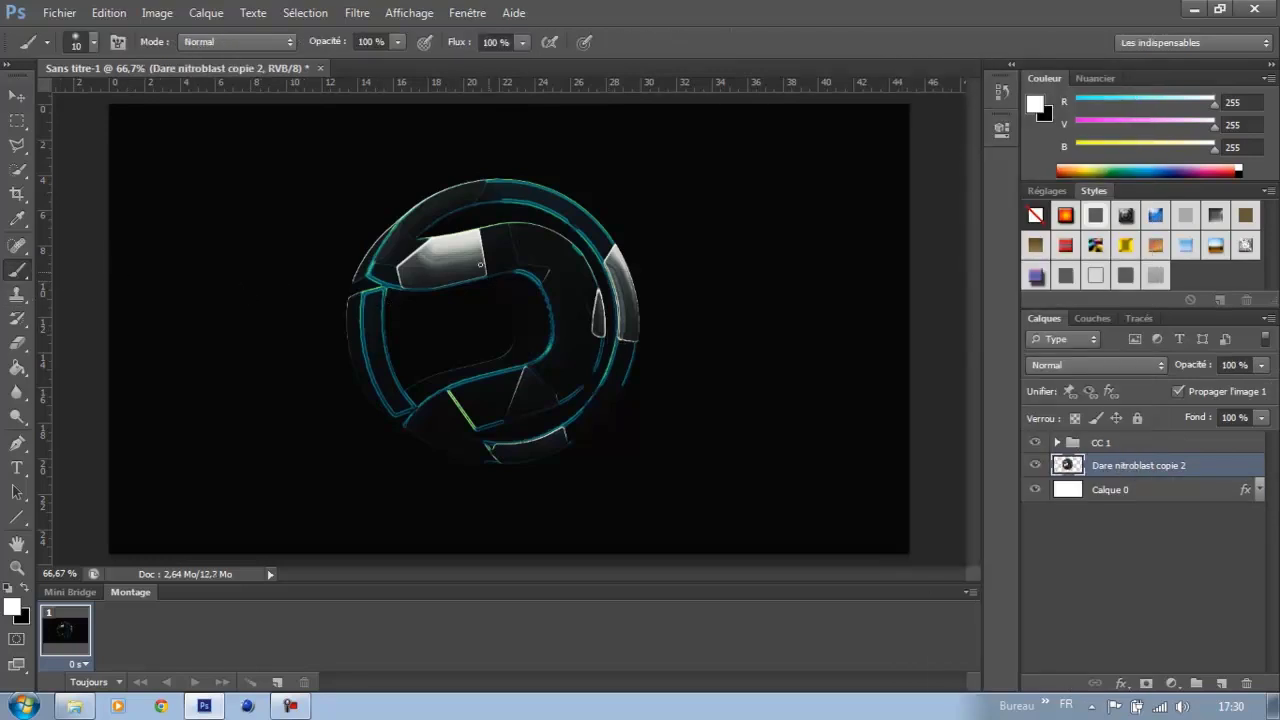
left_click(94, 41)
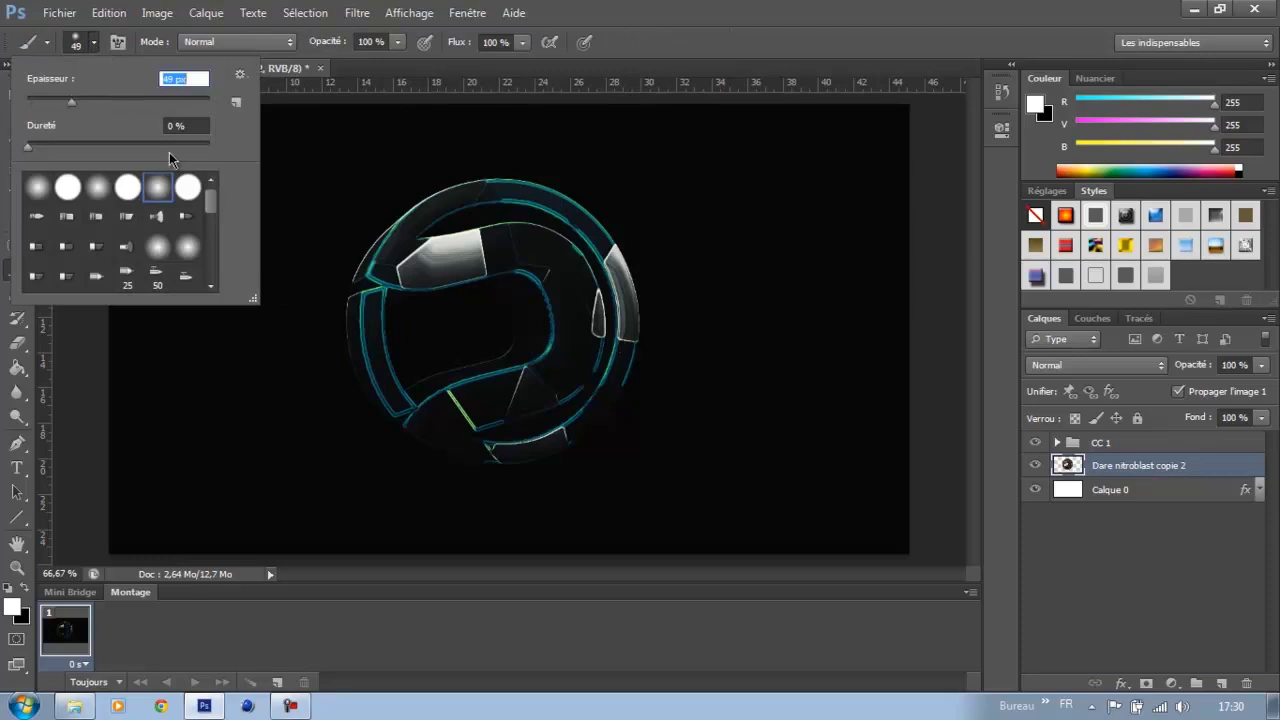
left_click(87, 102)
left_click(628, 48)
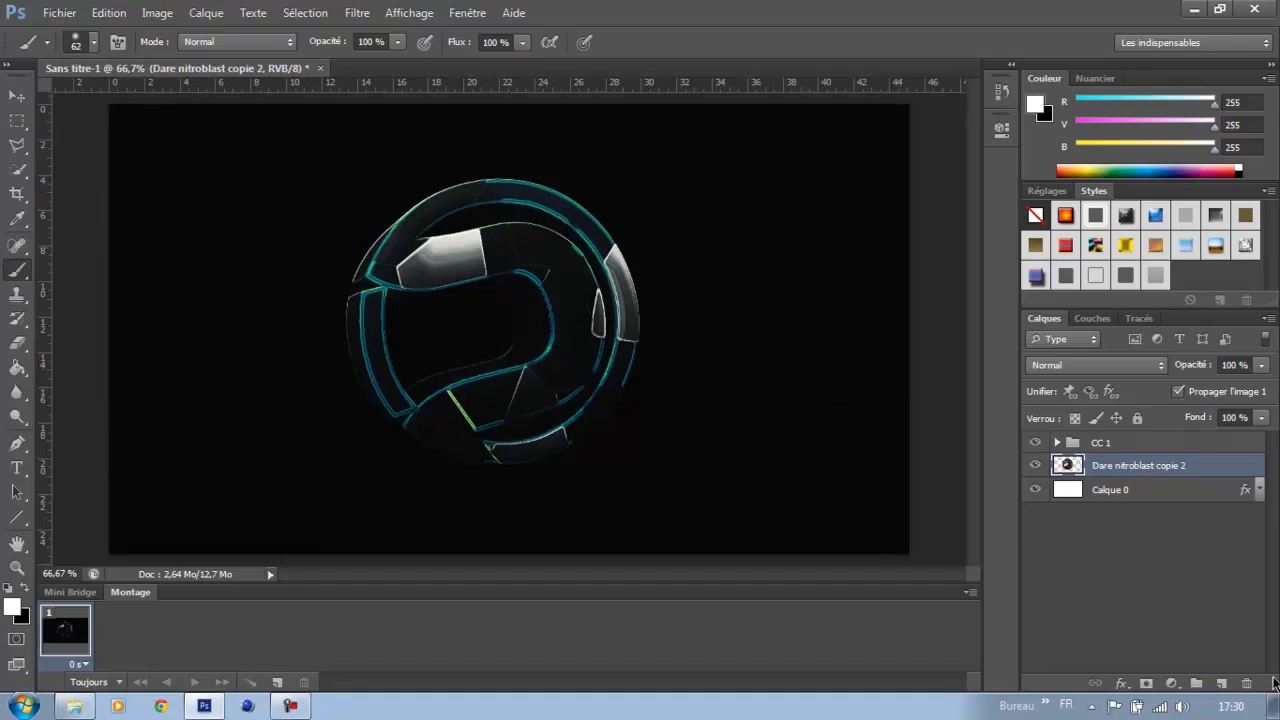
left_click(1222, 683)
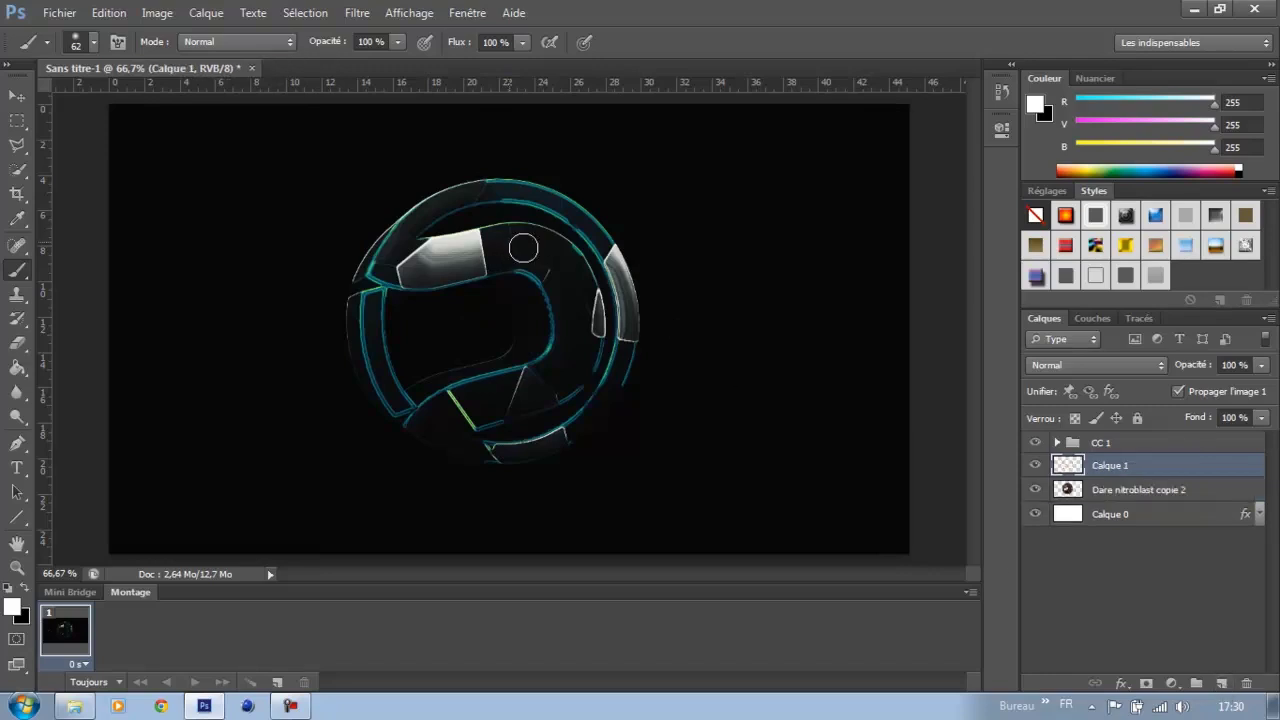
Paint a soft white stroke over the D and blend it as Incrustation at 83% opacity
mouse_move(458, 248)
left_mouse_down()
mouse_move(553, 265)
mouse_move(568, 374)
mouse_move(445, 420)
left_mouse_up()
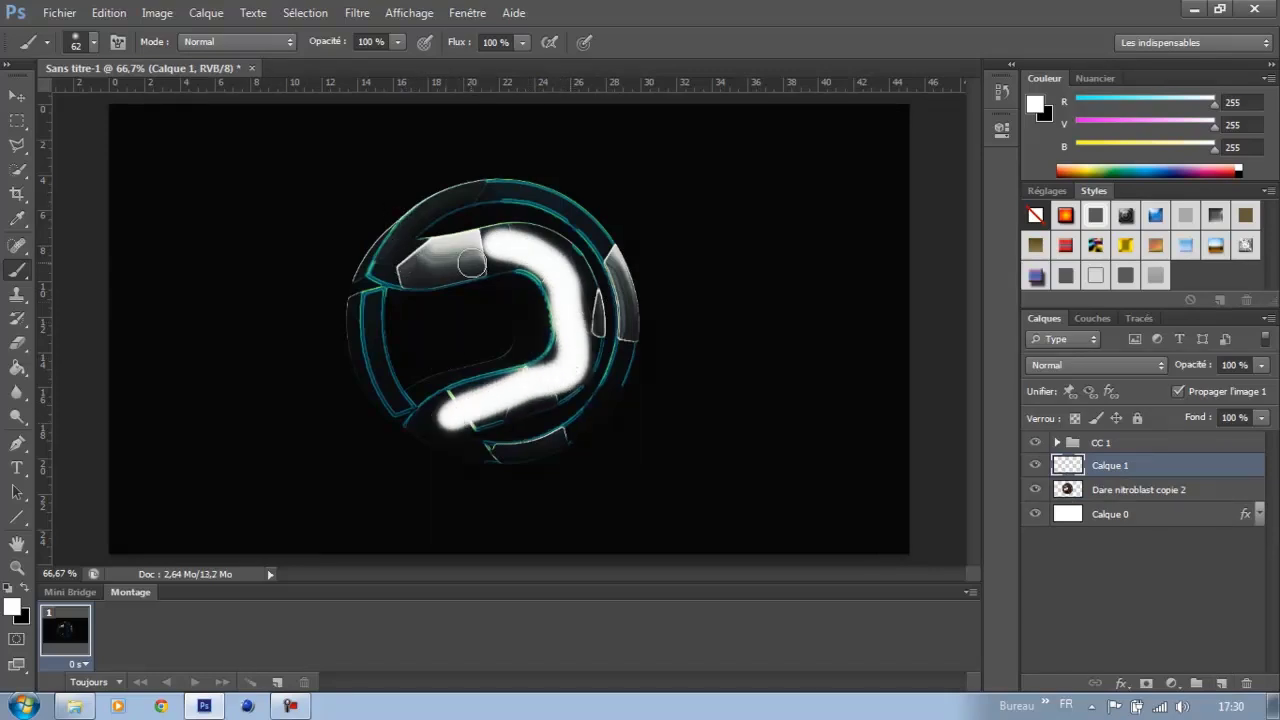
left_click_drag(528, 248, 565, 268)
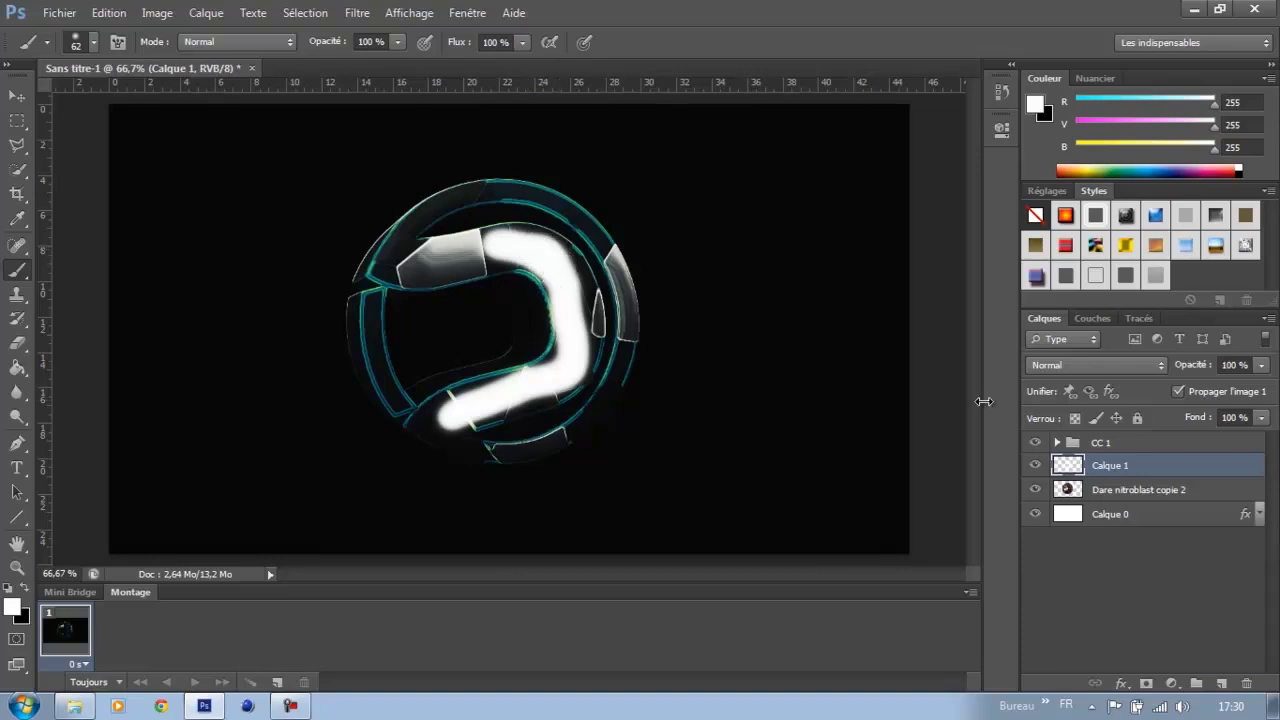
left_click(1037, 368)
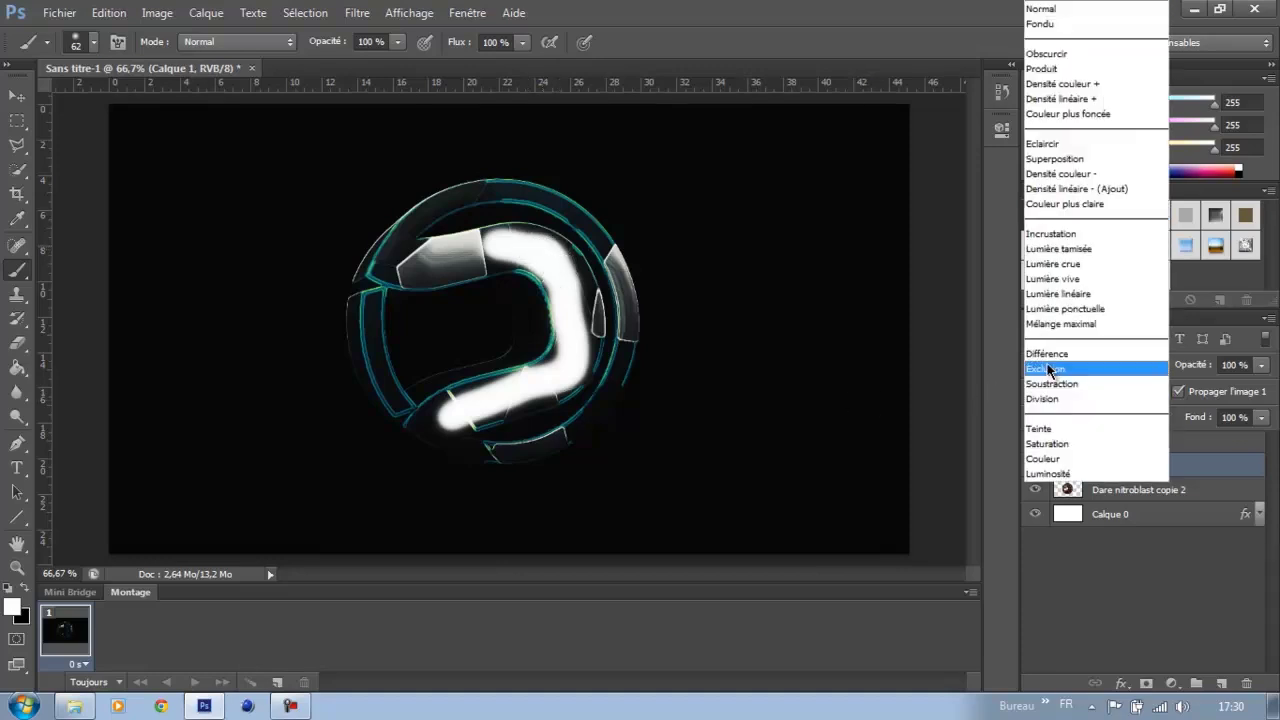
left_click(1043, 230)
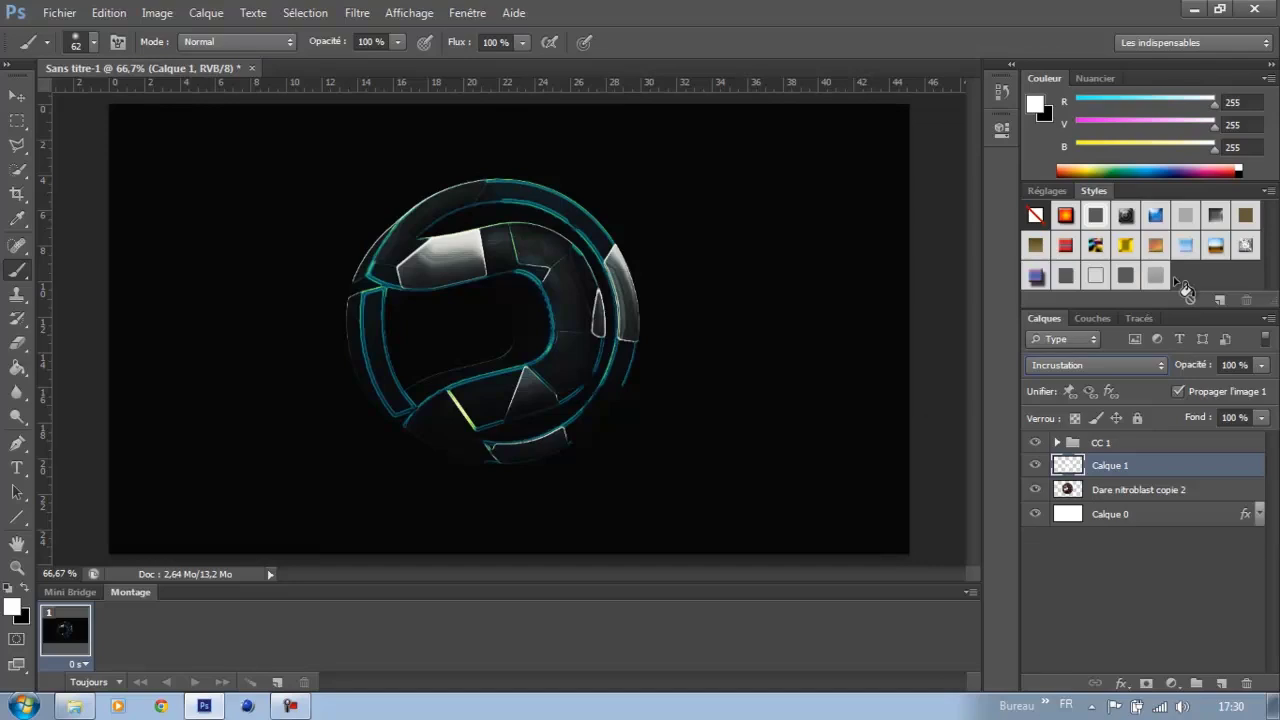
left_click(1261, 365)
left_click_drag(1258, 386, 1247, 390)
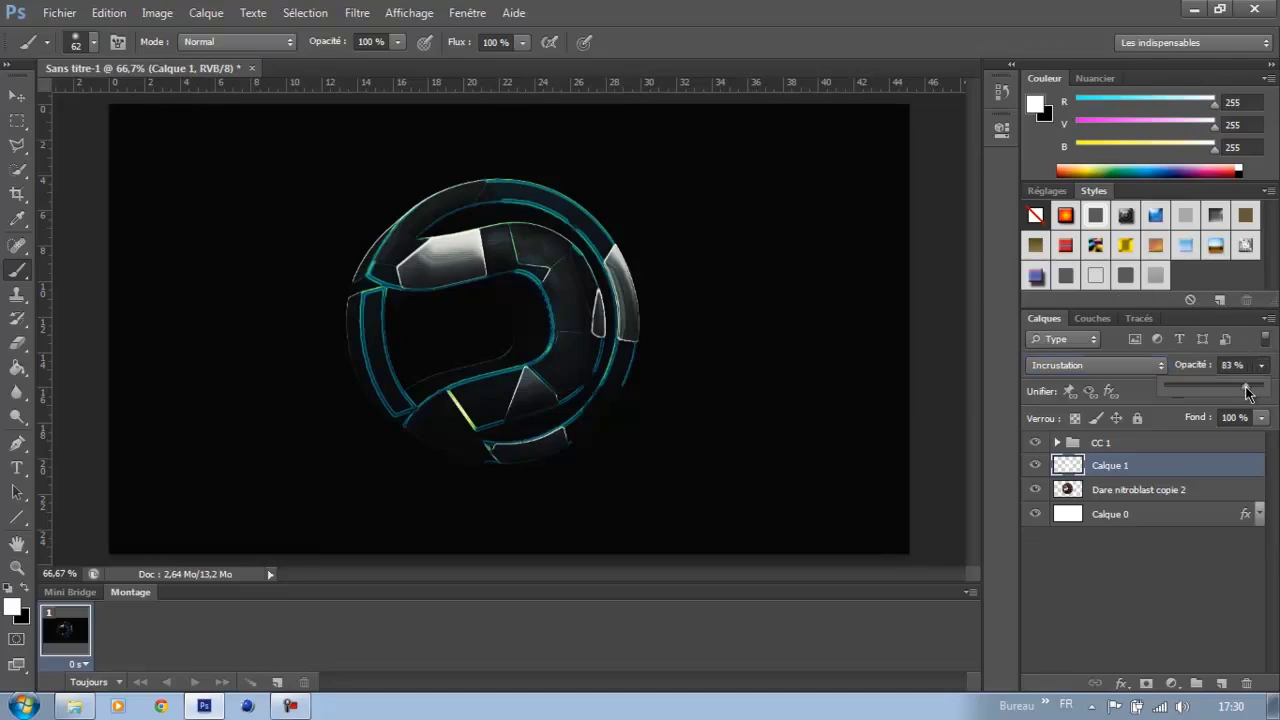
left_click(1226, 478)
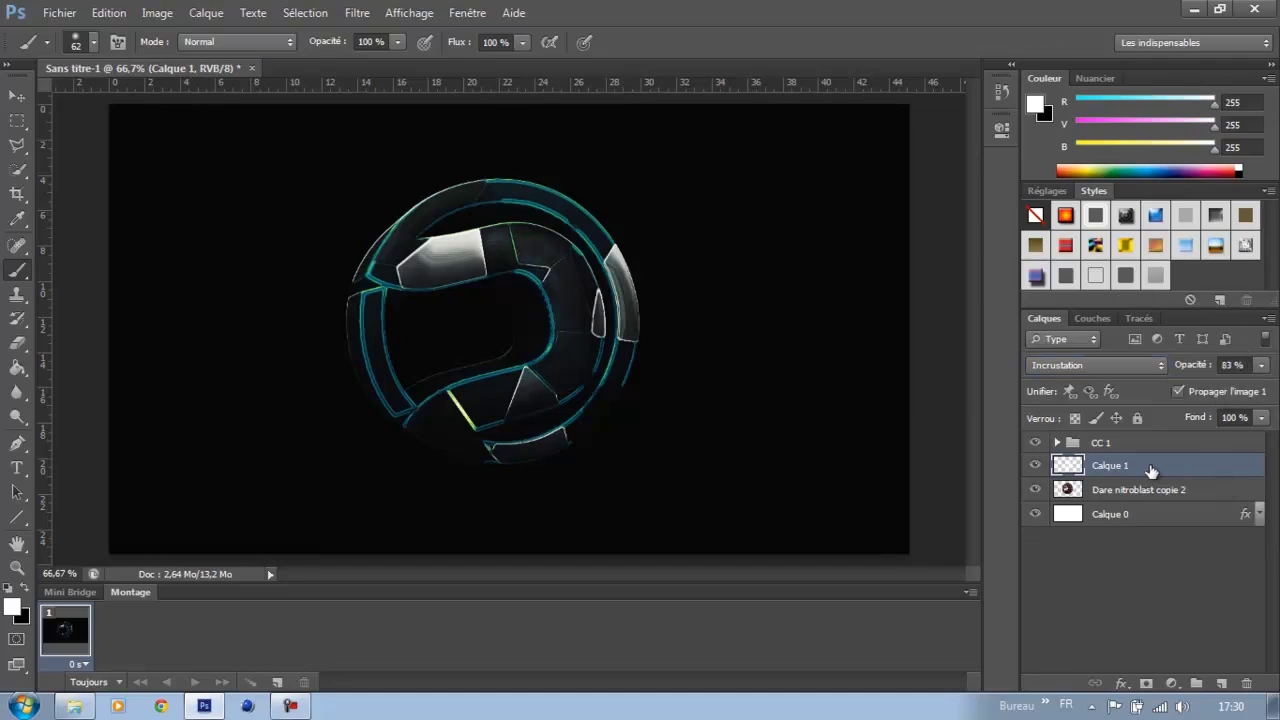
left_click(1158, 494, "ctrl")
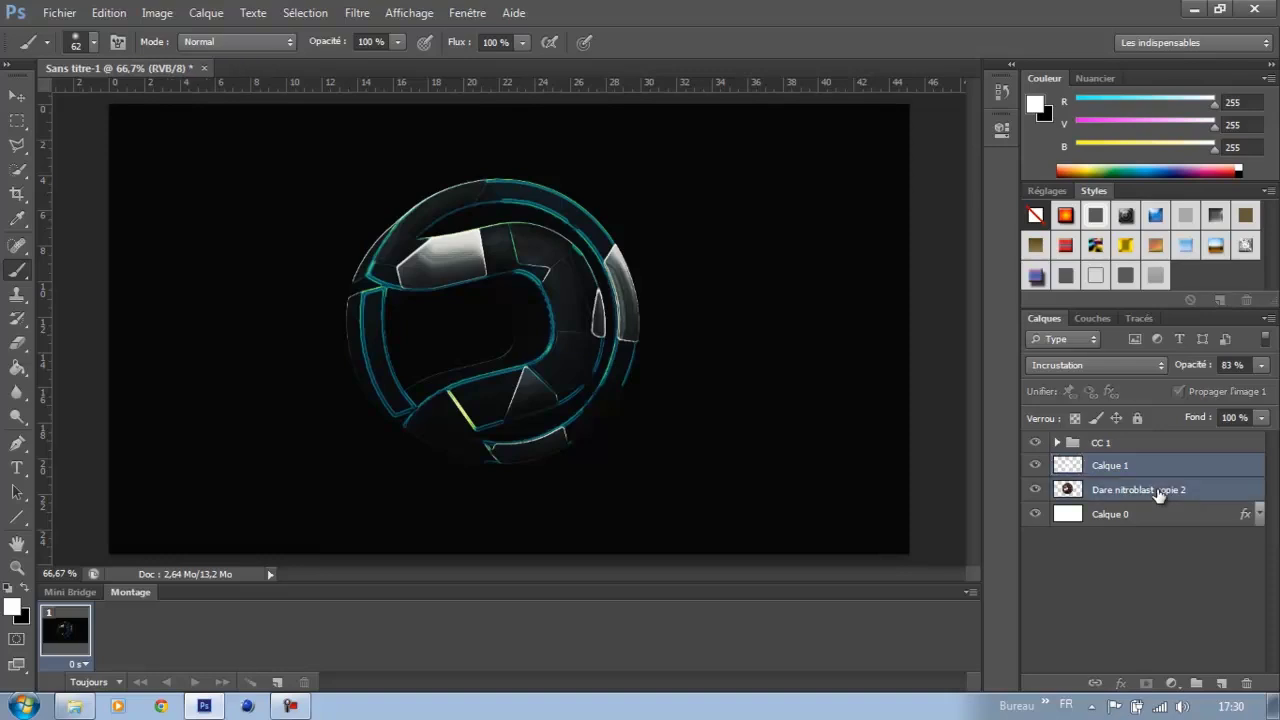
Merge the white stroke into the logo layer and duplicate the merged Calque 1
right_click(1157, 494)
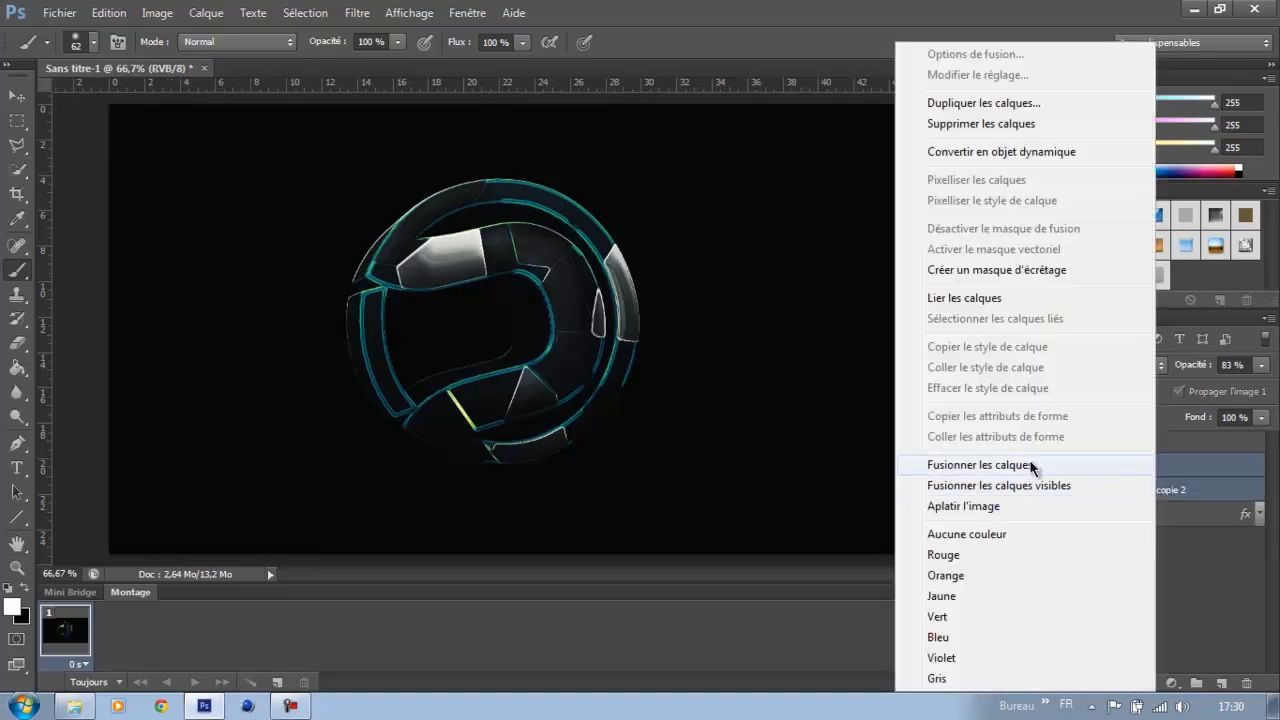
left_click(1029, 462)
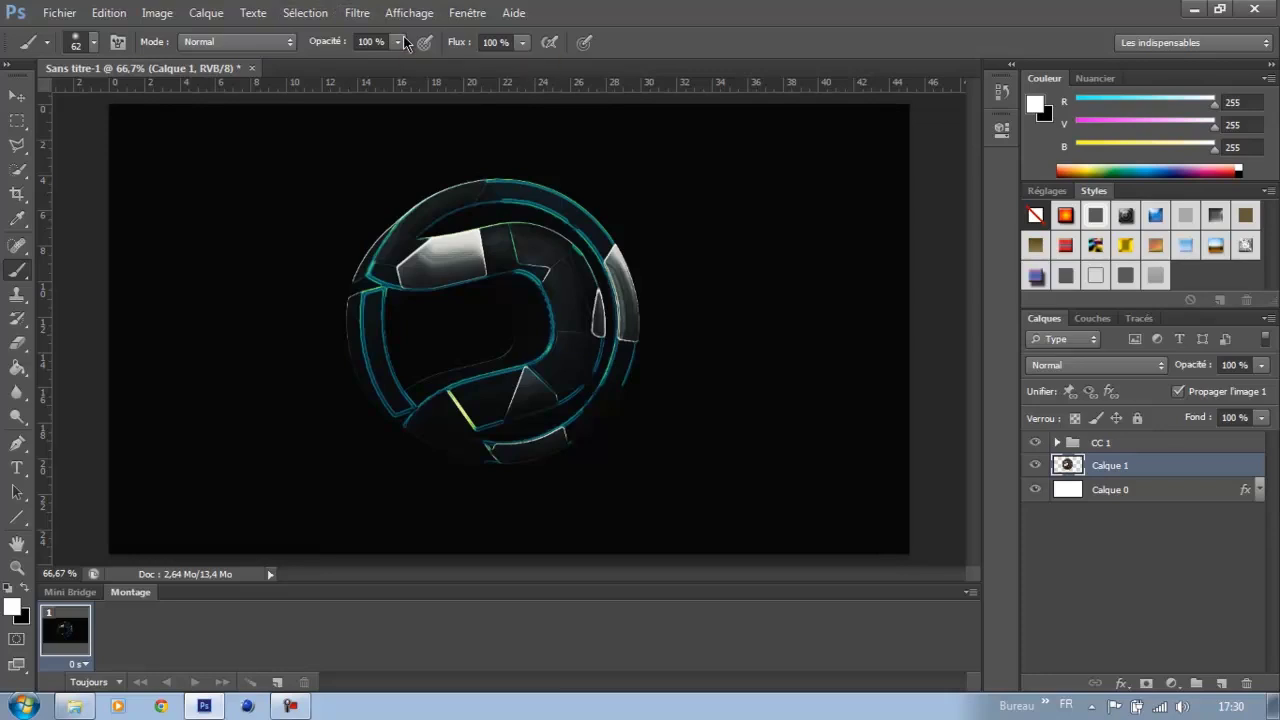
key("ctrl+j")
Give the copy a Peinture à l'huile look with Echelle 2,53 and Netteté 1,05
left_click(357, 13)
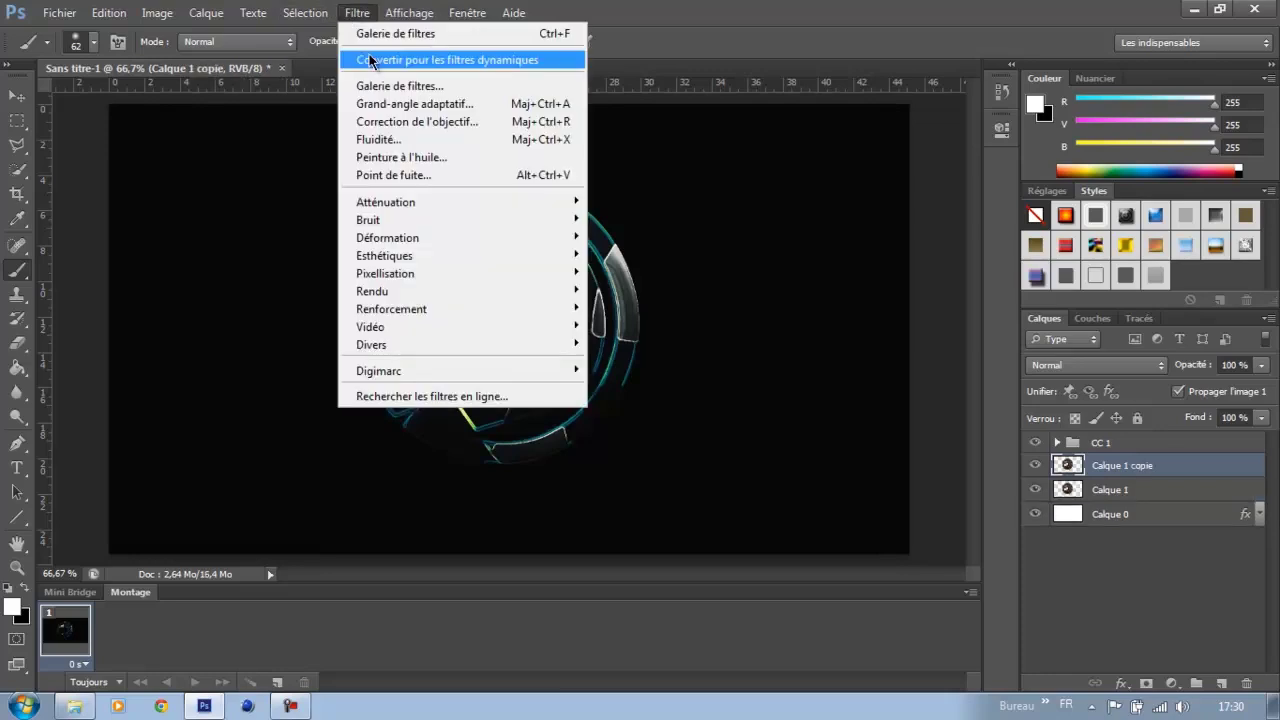
left_click(430, 158)
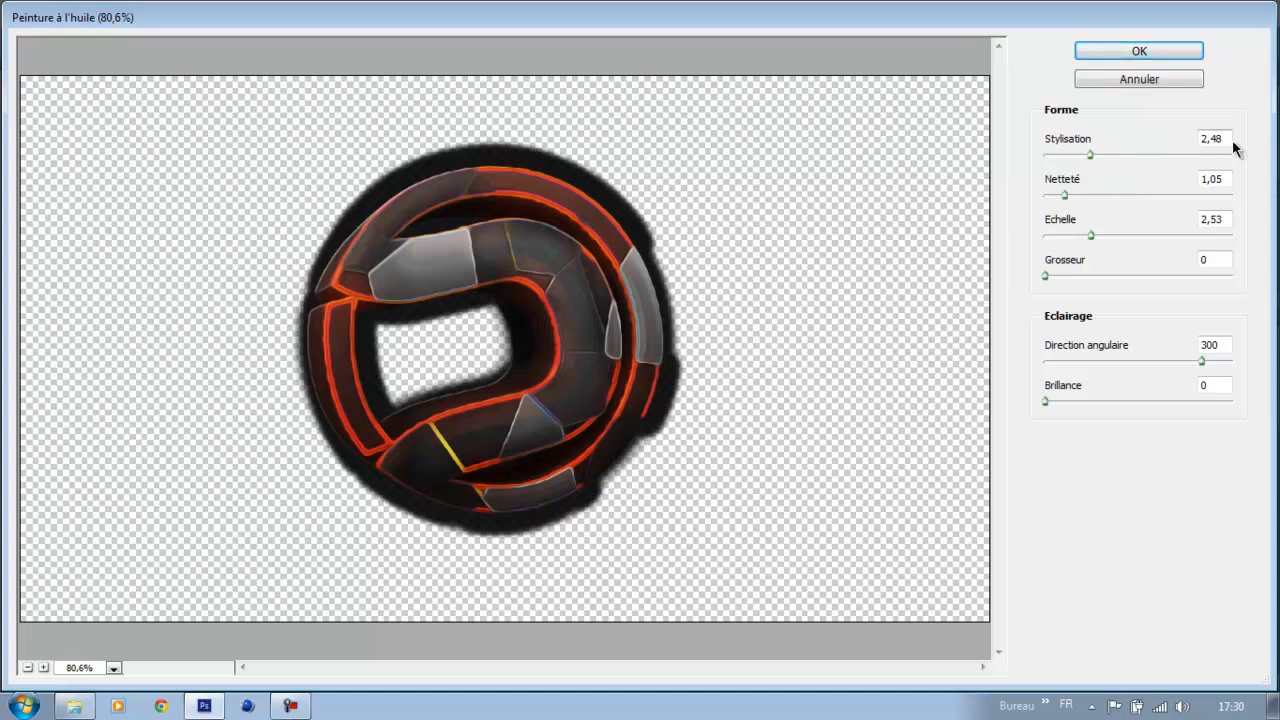
left_click_drag(1090, 153, 1091, 153)
left_click(1064, 196)
left_click(1127, 52)
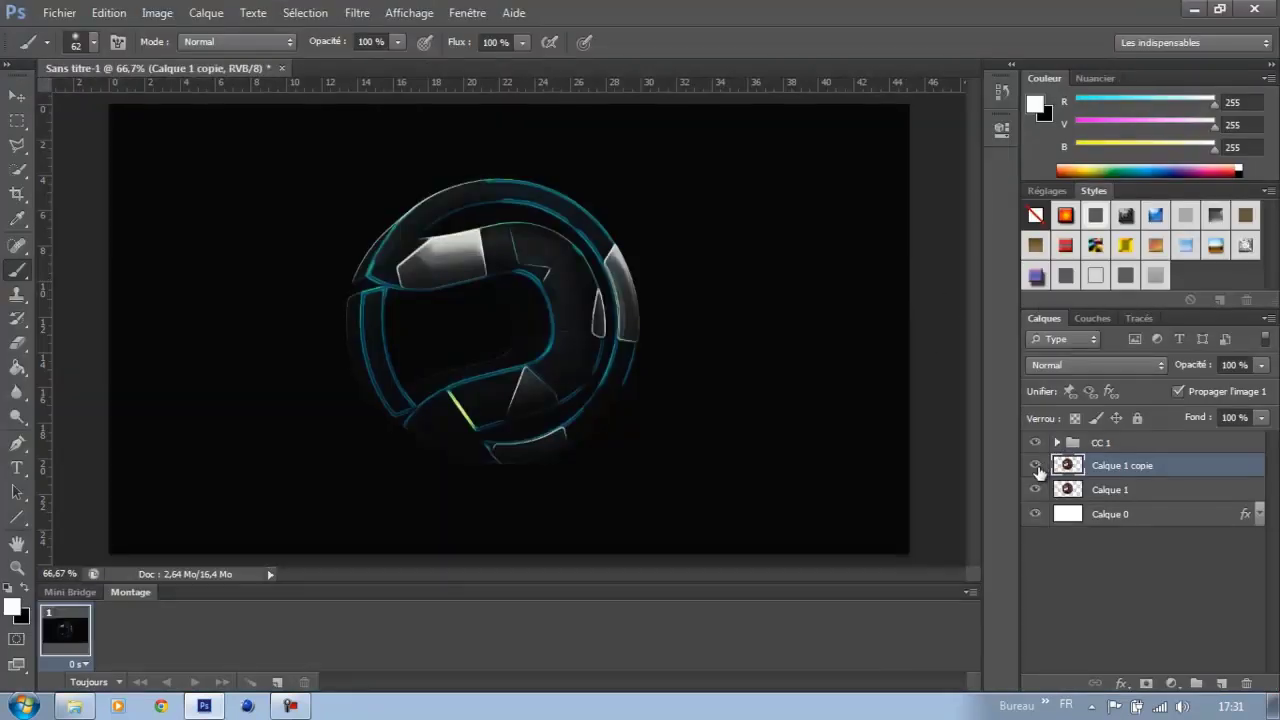
left_click(1036, 466)
left_click(1036, 466)
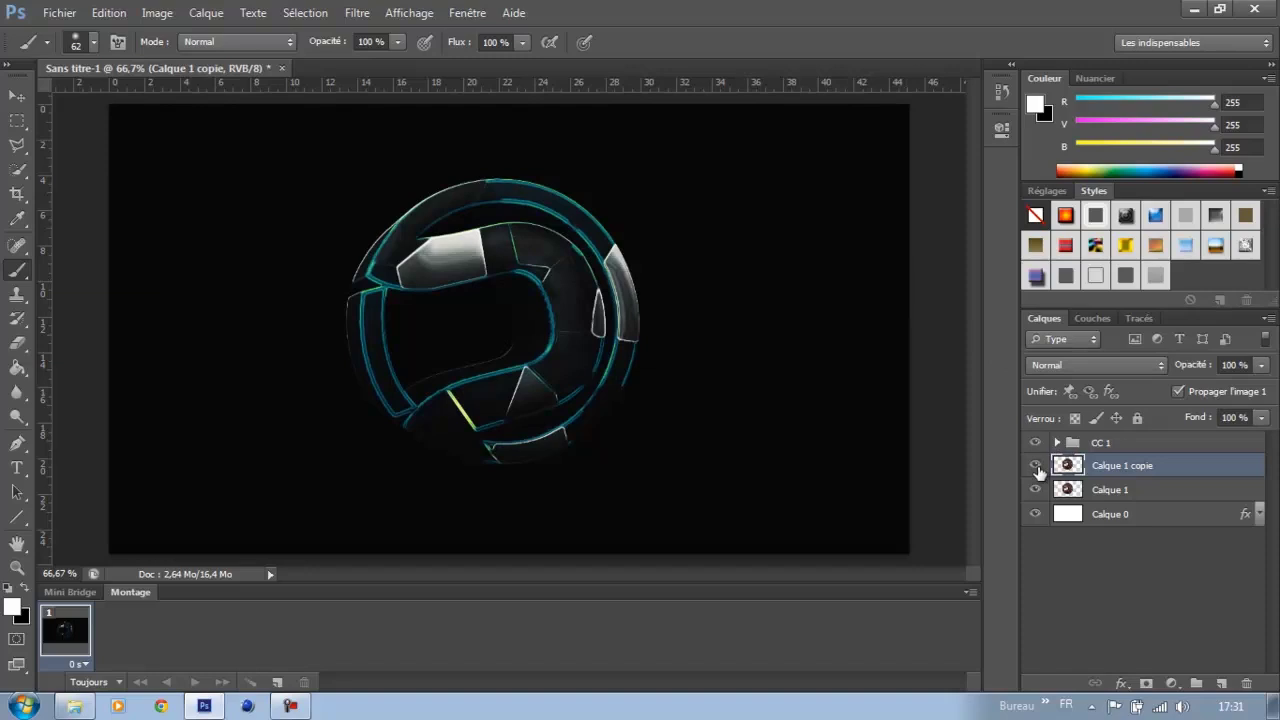
Lower the oil-painted Calque 1 copie layer's opacity to 84%
left_click(1262, 366)
left_click_drag(1256, 390, 1250, 393)
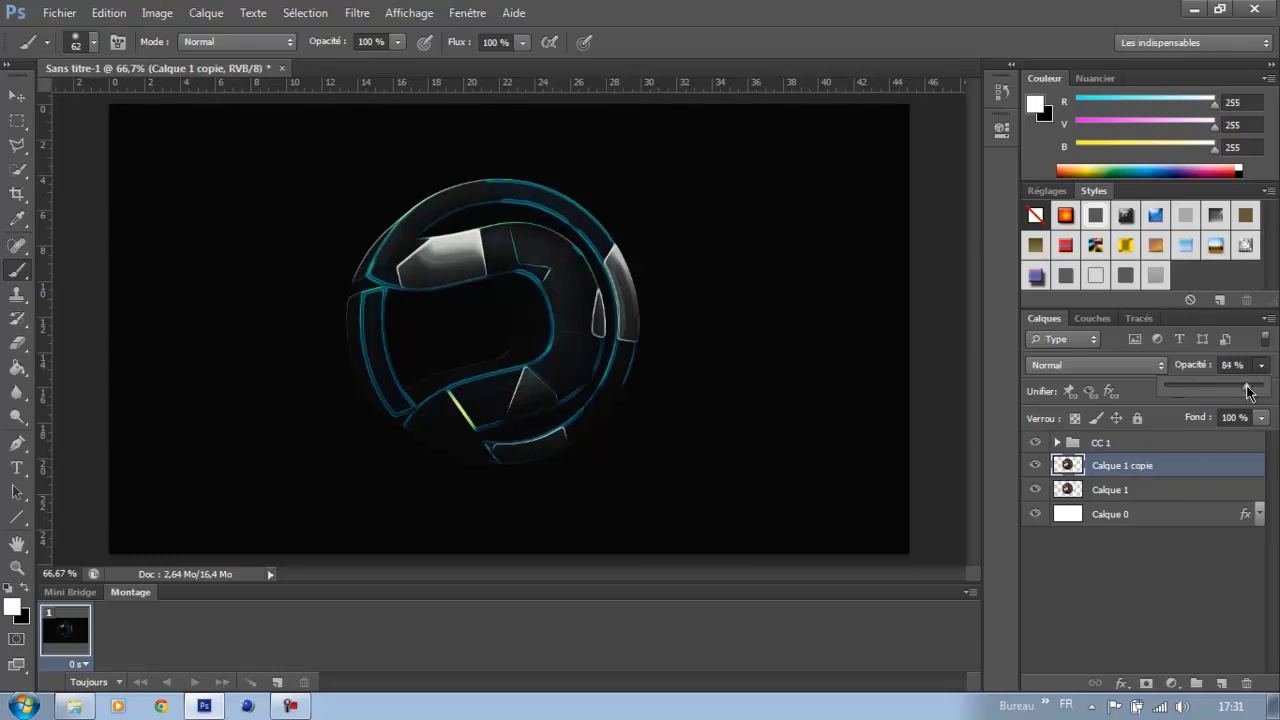
left_click(1215, 550)
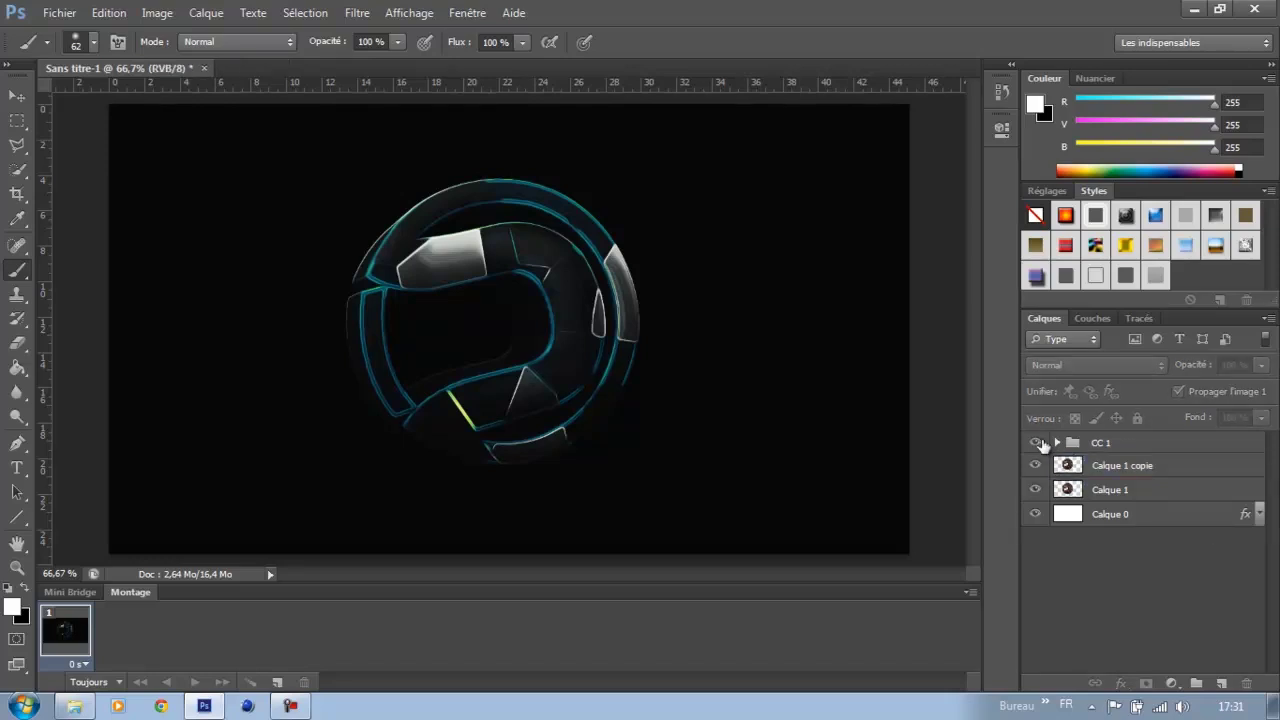